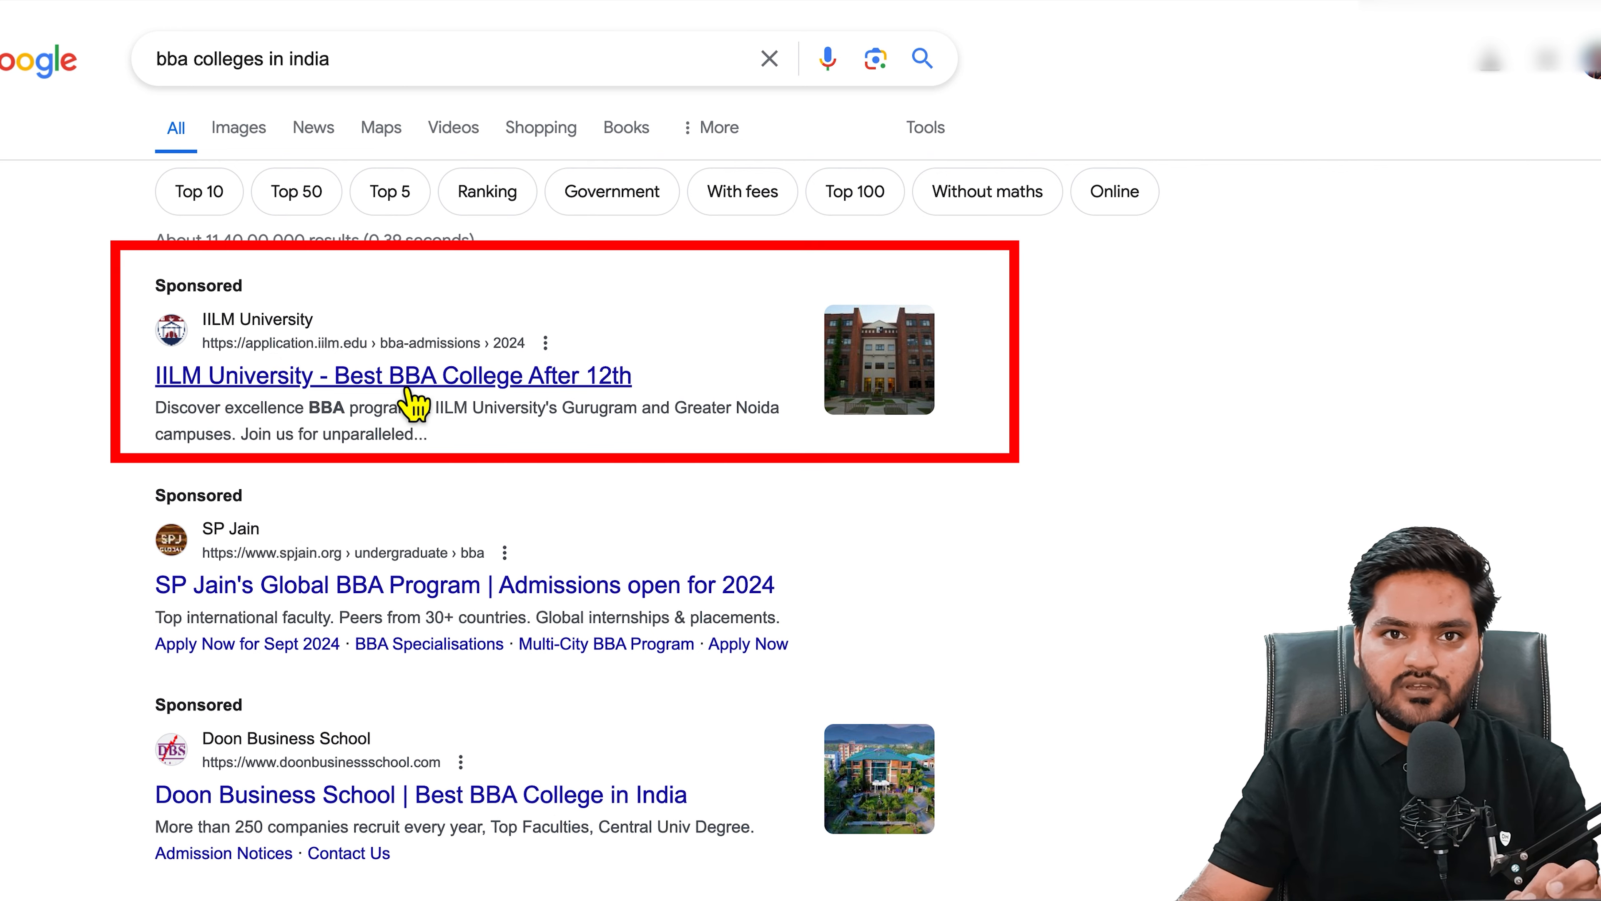
# Step: Highlight the sponsored IILM ad's description on the Google search results page
pyautogui.moveTo(157, 409)
pyautogui.mouseDown()
pyautogui.moveTo(422, 422)
pyautogui.moveTo(474, 441)
pyautogui.mouseUp()
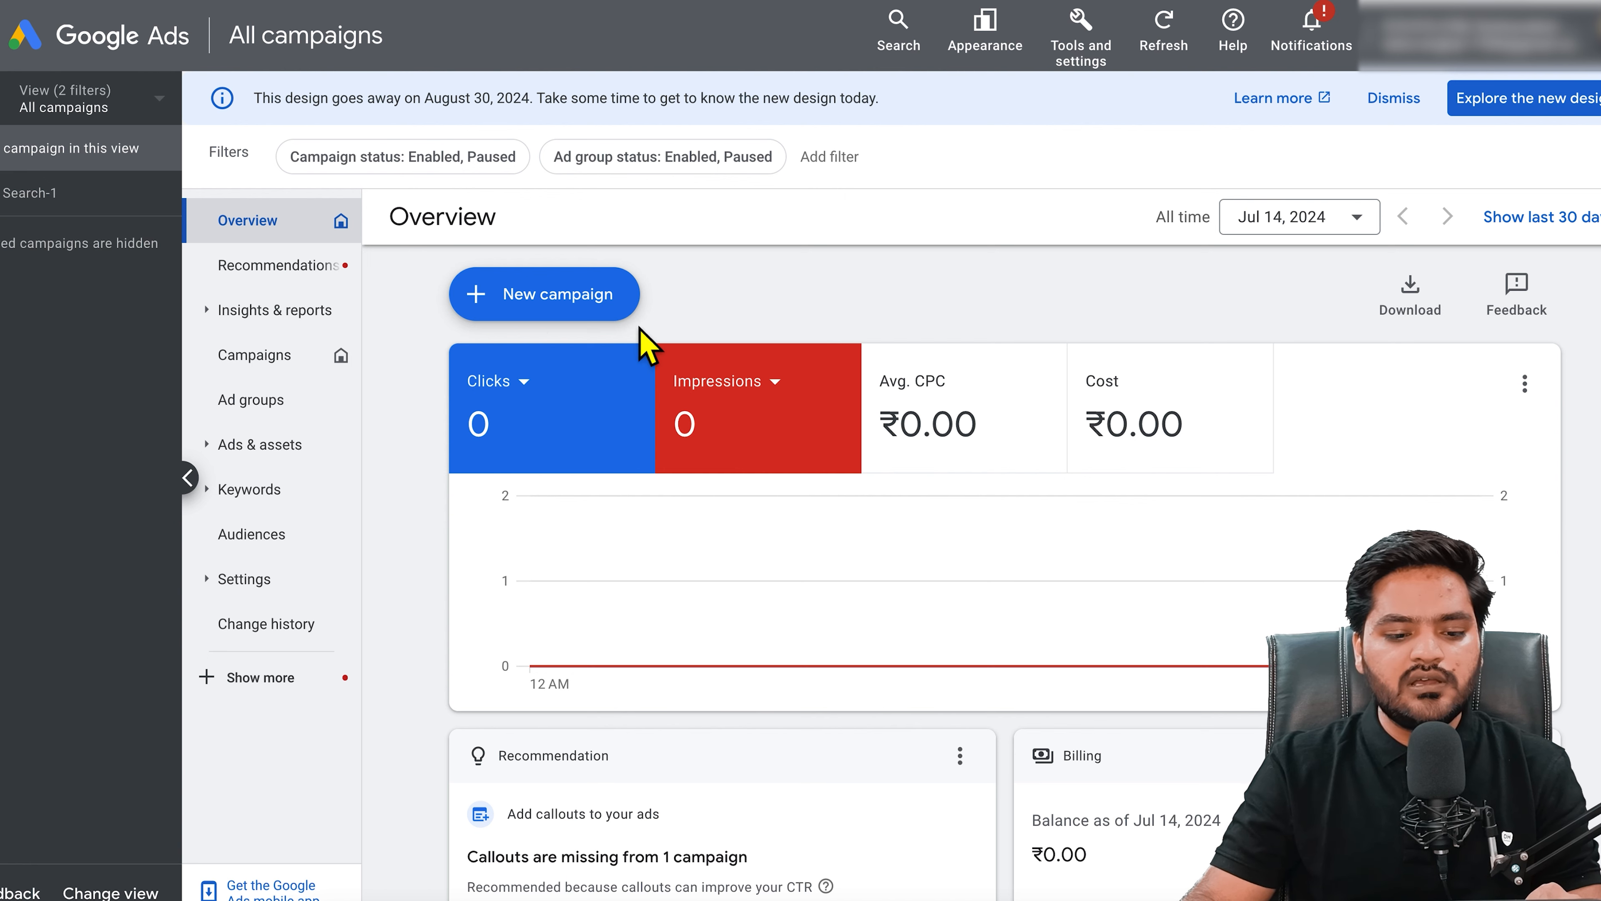
# Step: Create a new Search-type campaign without goal guidance and close the conversion goals guide
pyautogui.click(548, 300)
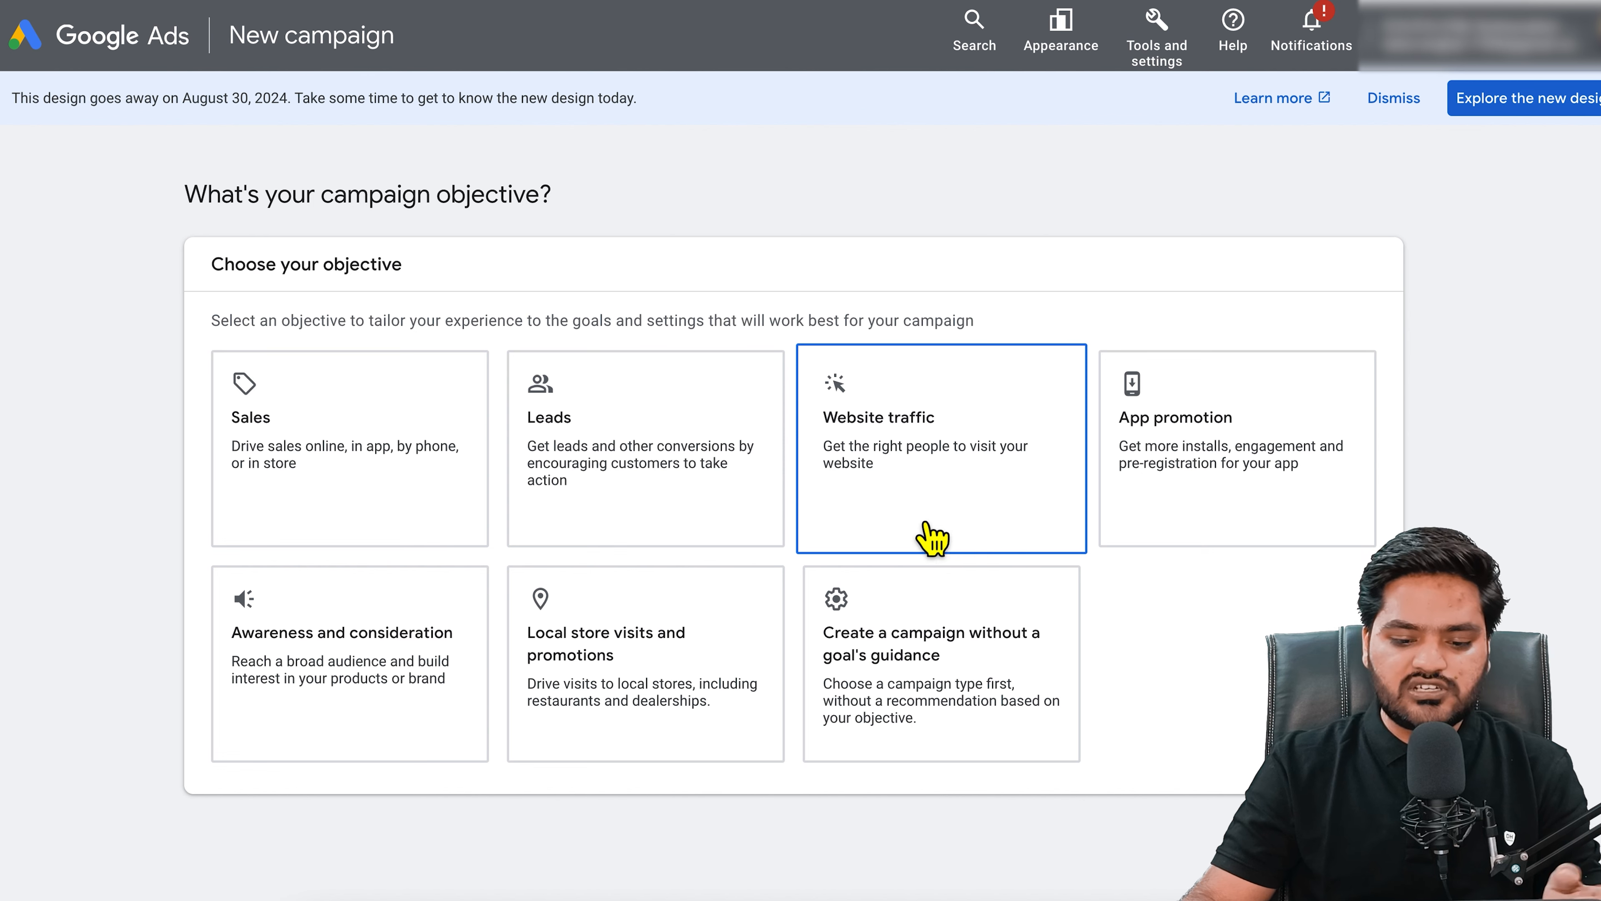
pyautogui.click(991, 694)
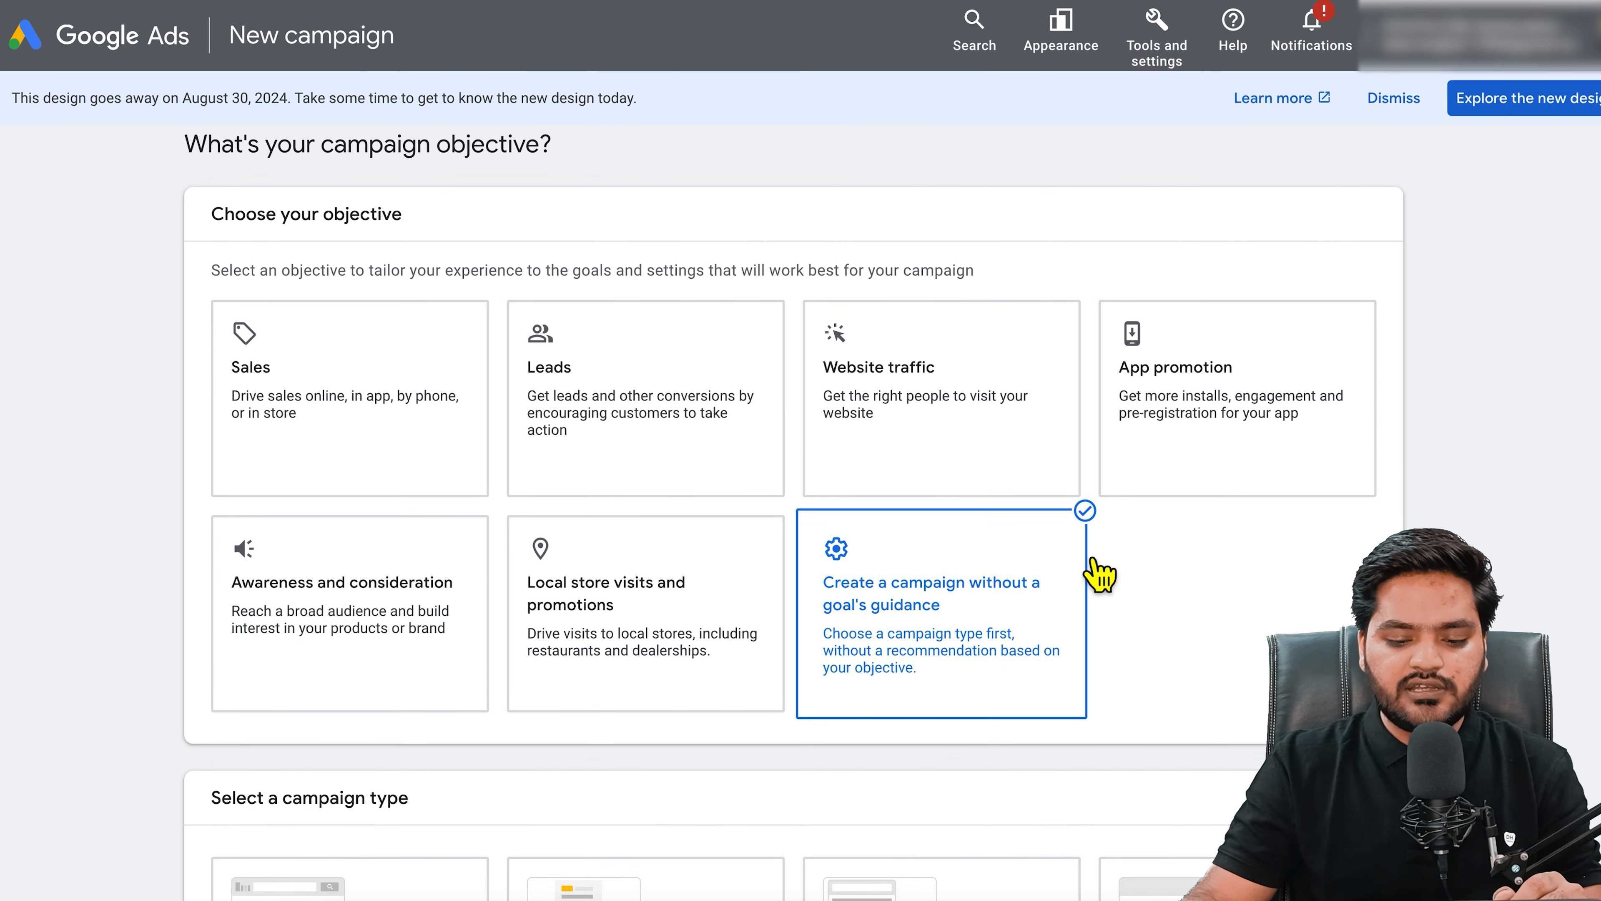
pyautogui.click(479, 618)
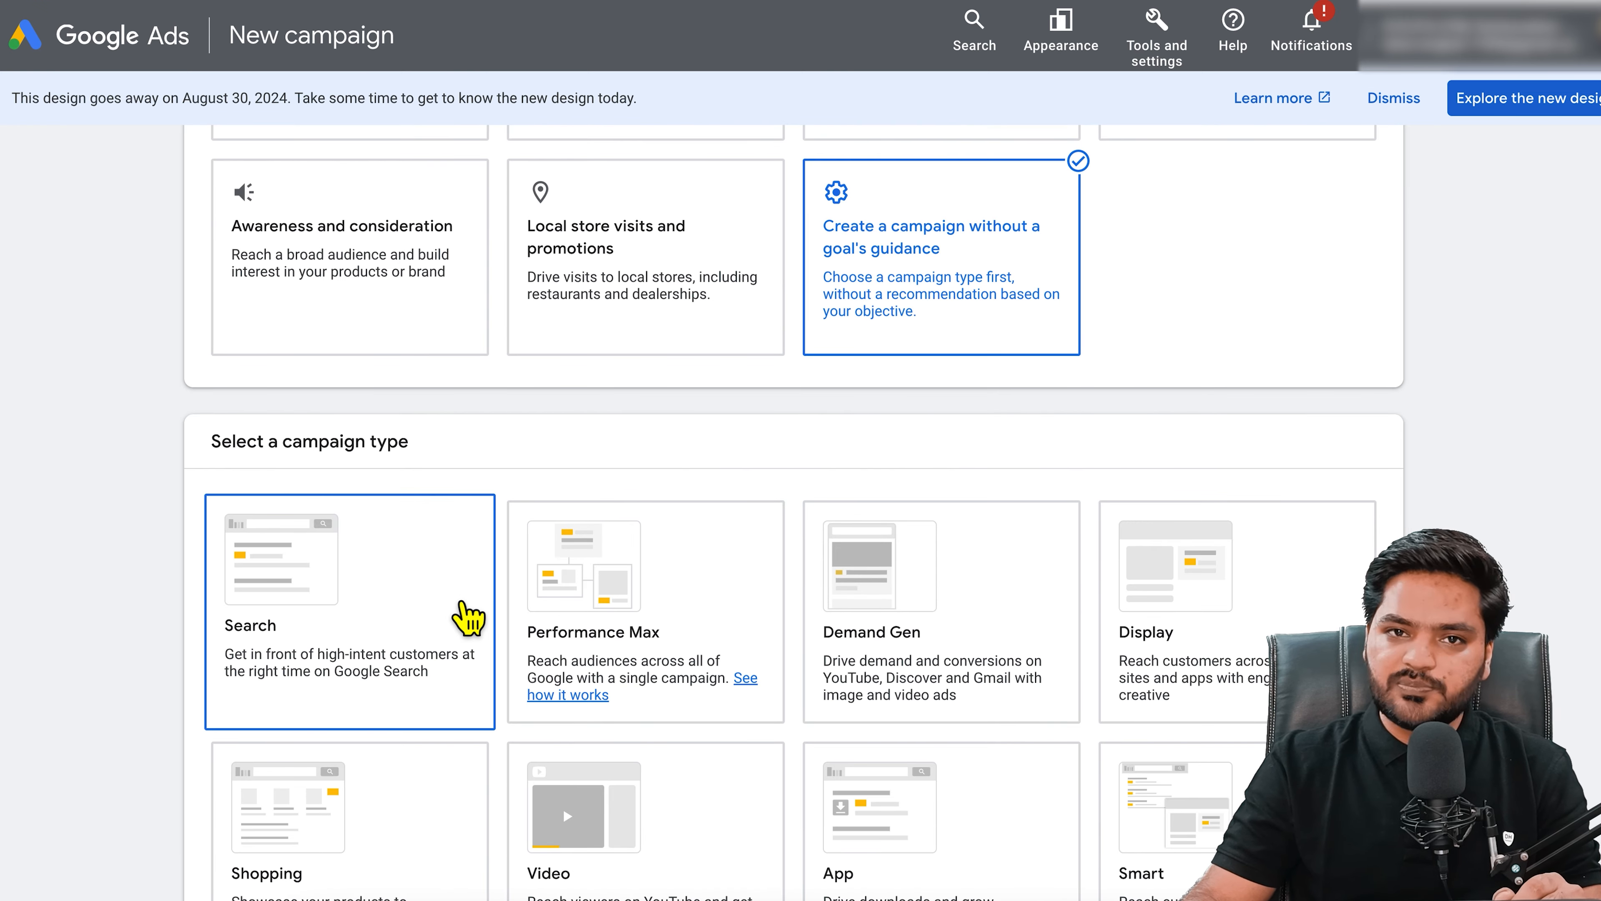
pyautogui.click(469, 618)
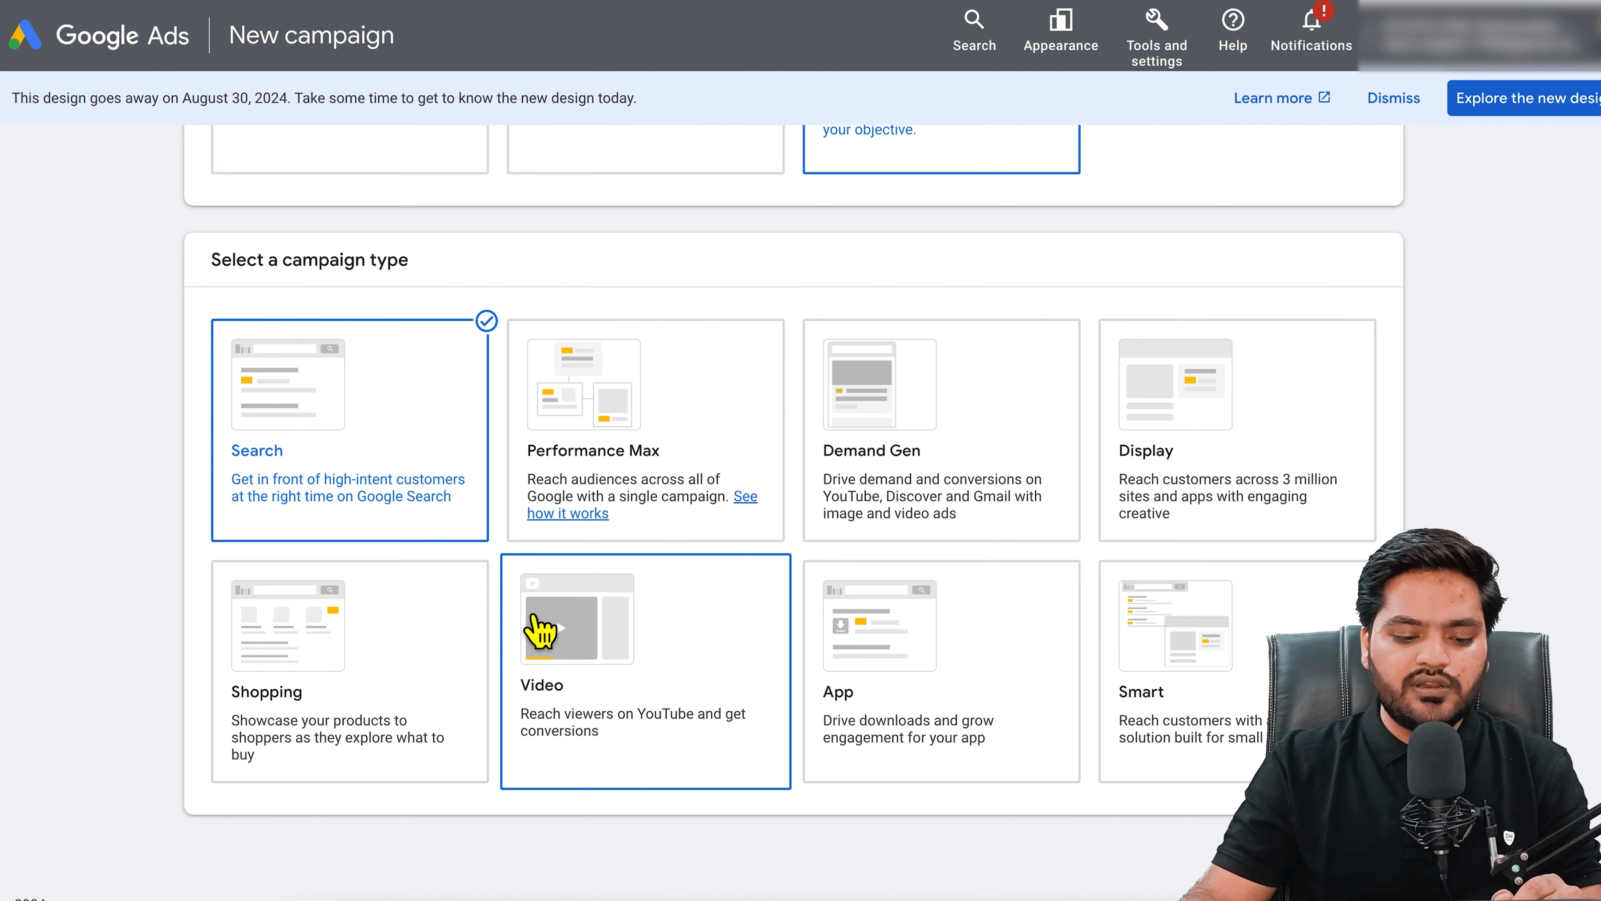
pyautogui.scroll(-5, 158, 565)
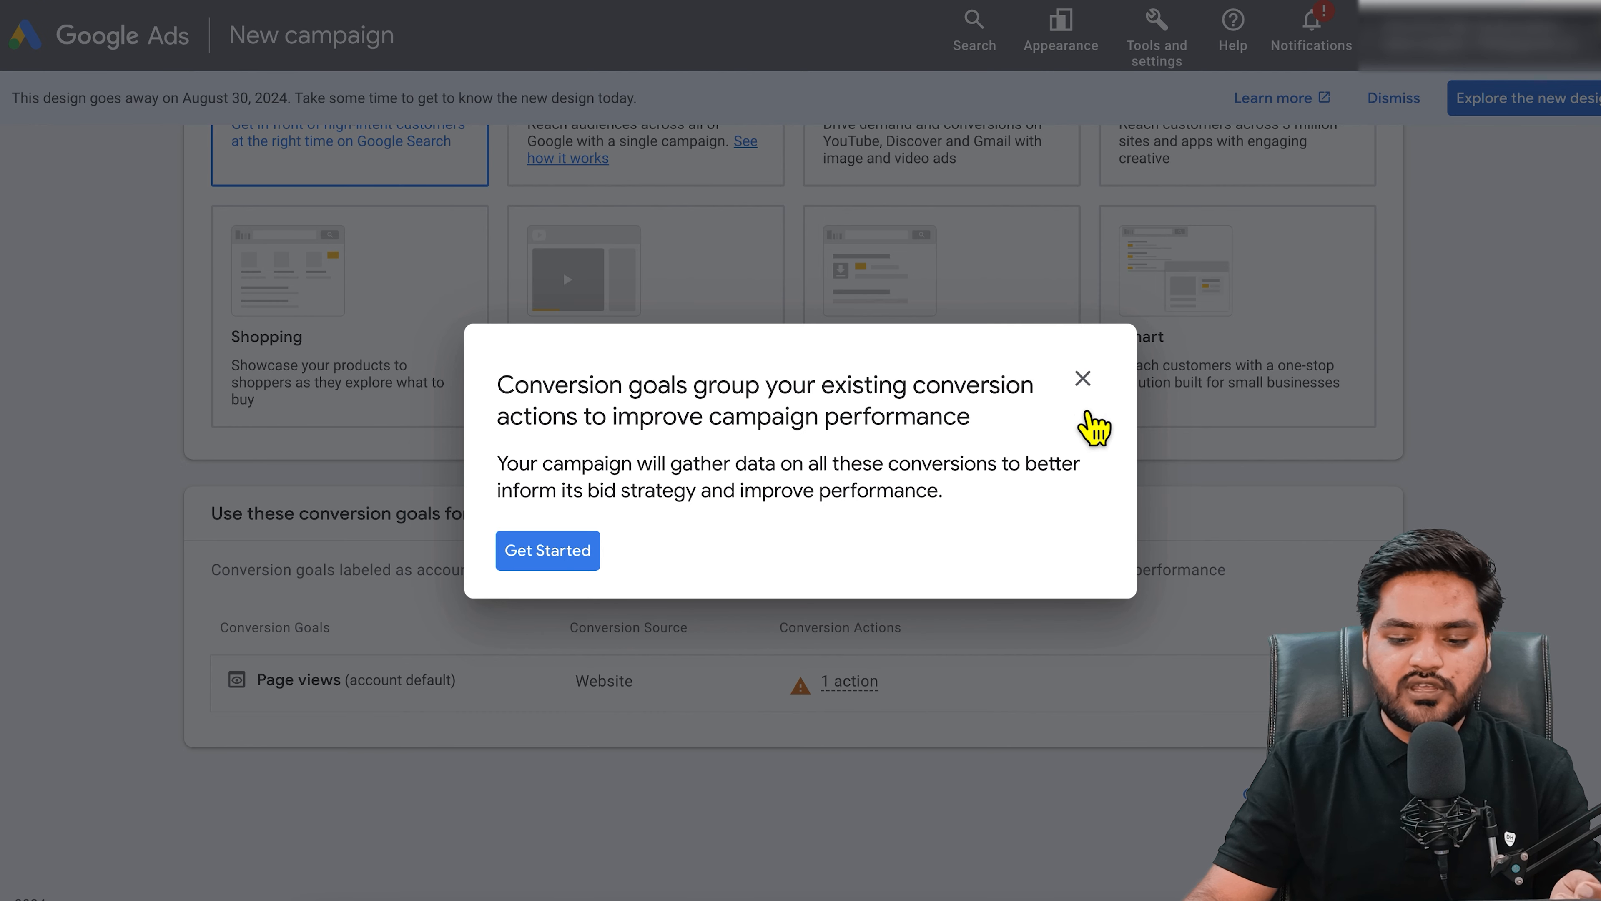
pyautogui.click(1083, 380)
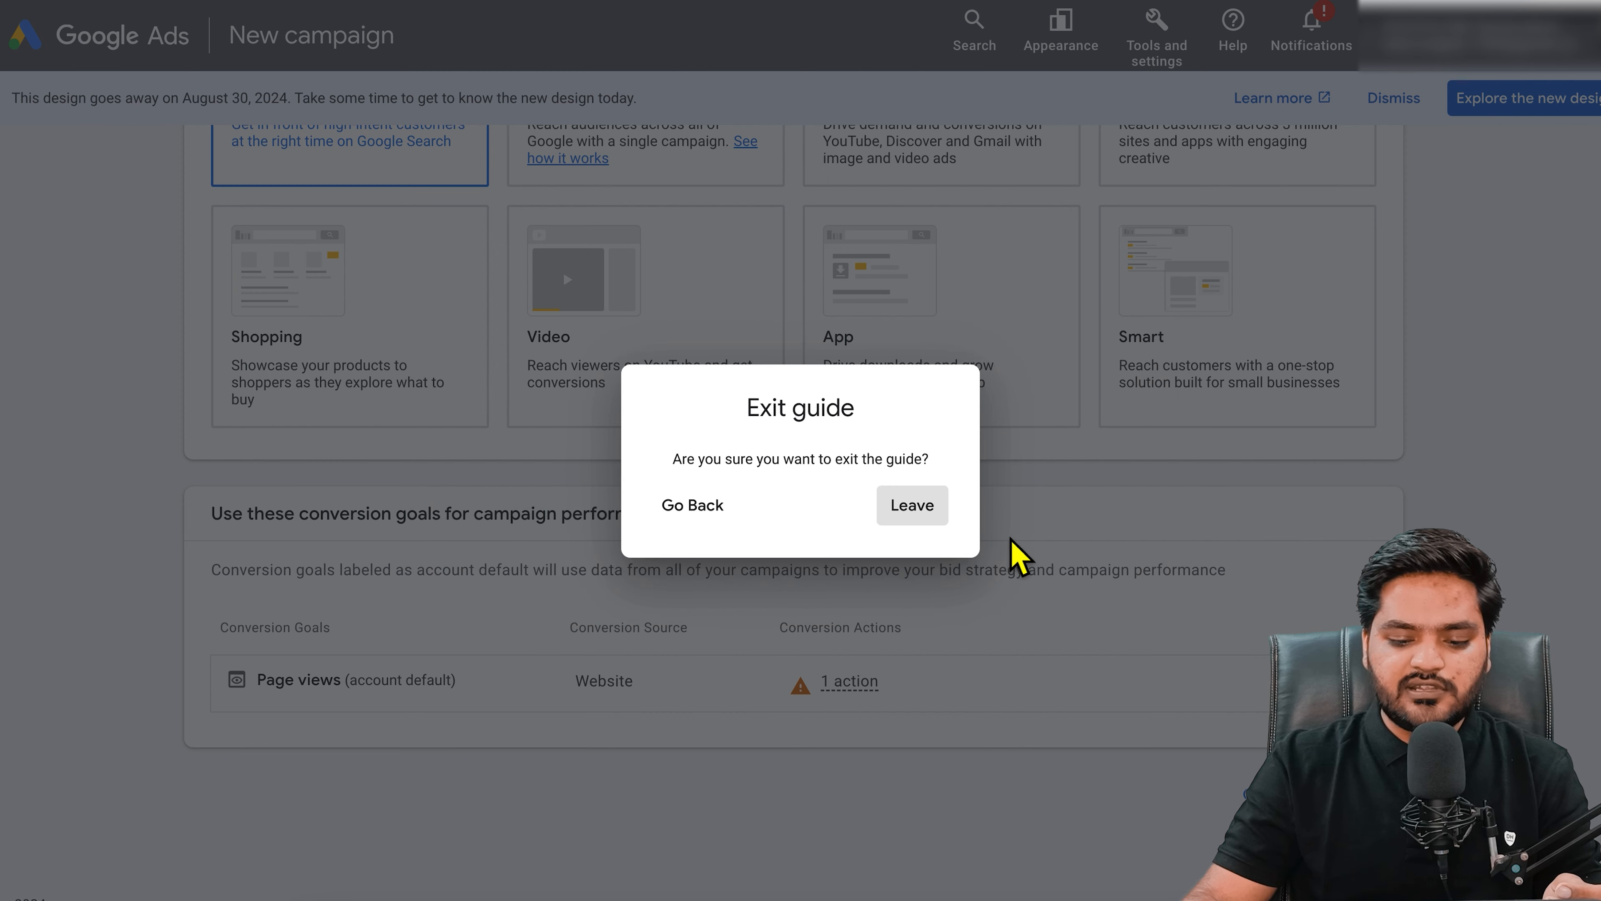
pyautogui.click(943, 528)
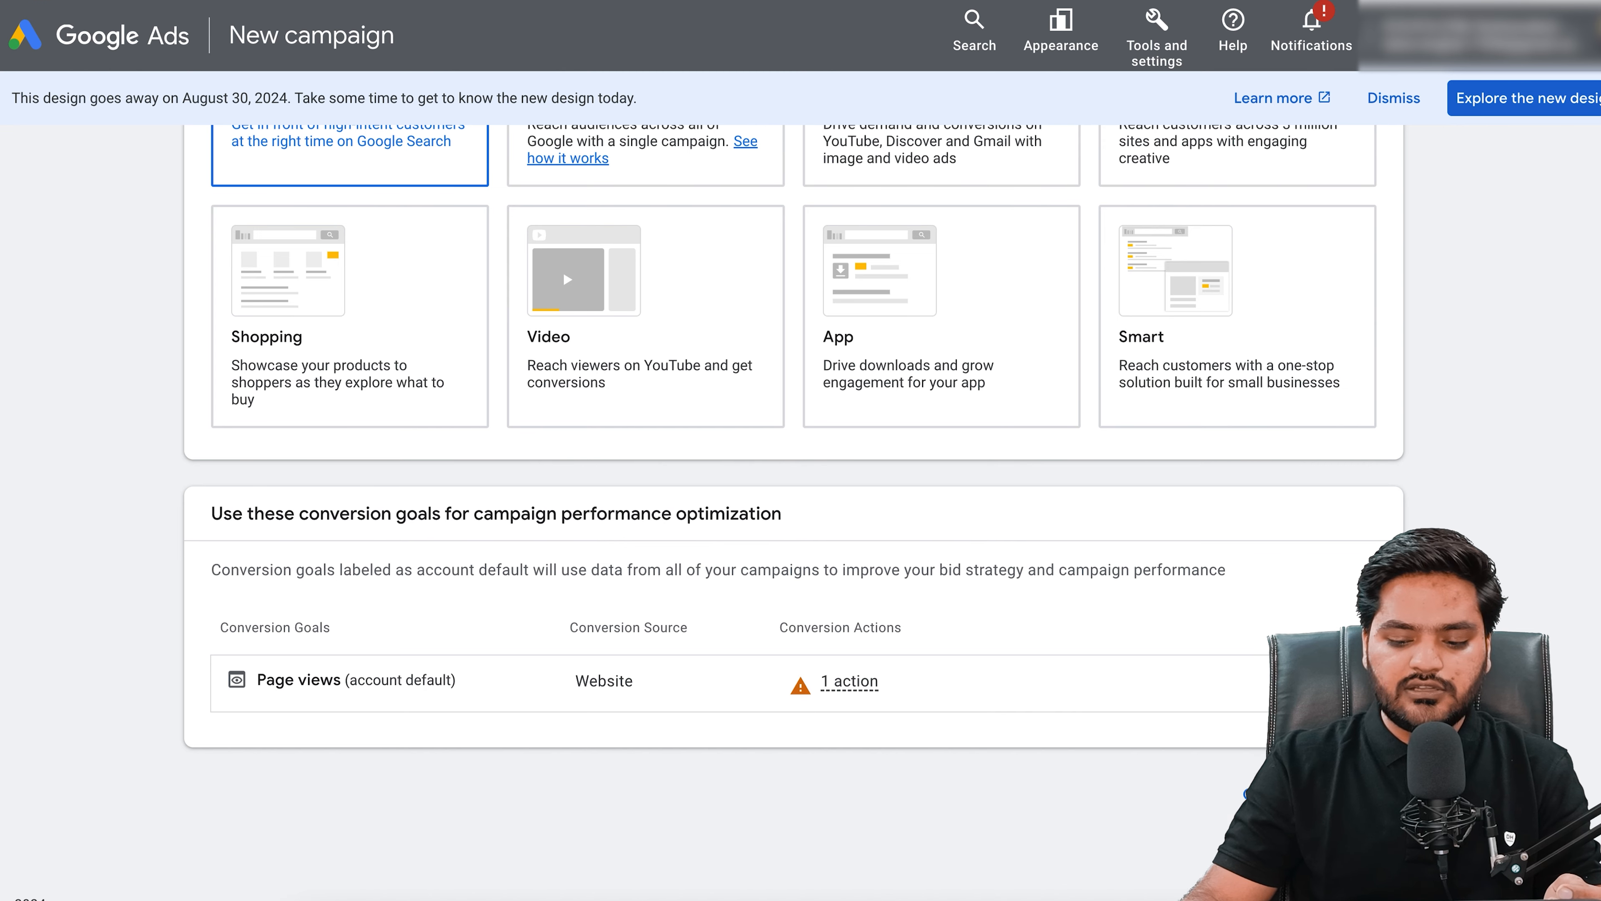
pyautogui.scroll(-4, 274, 687)
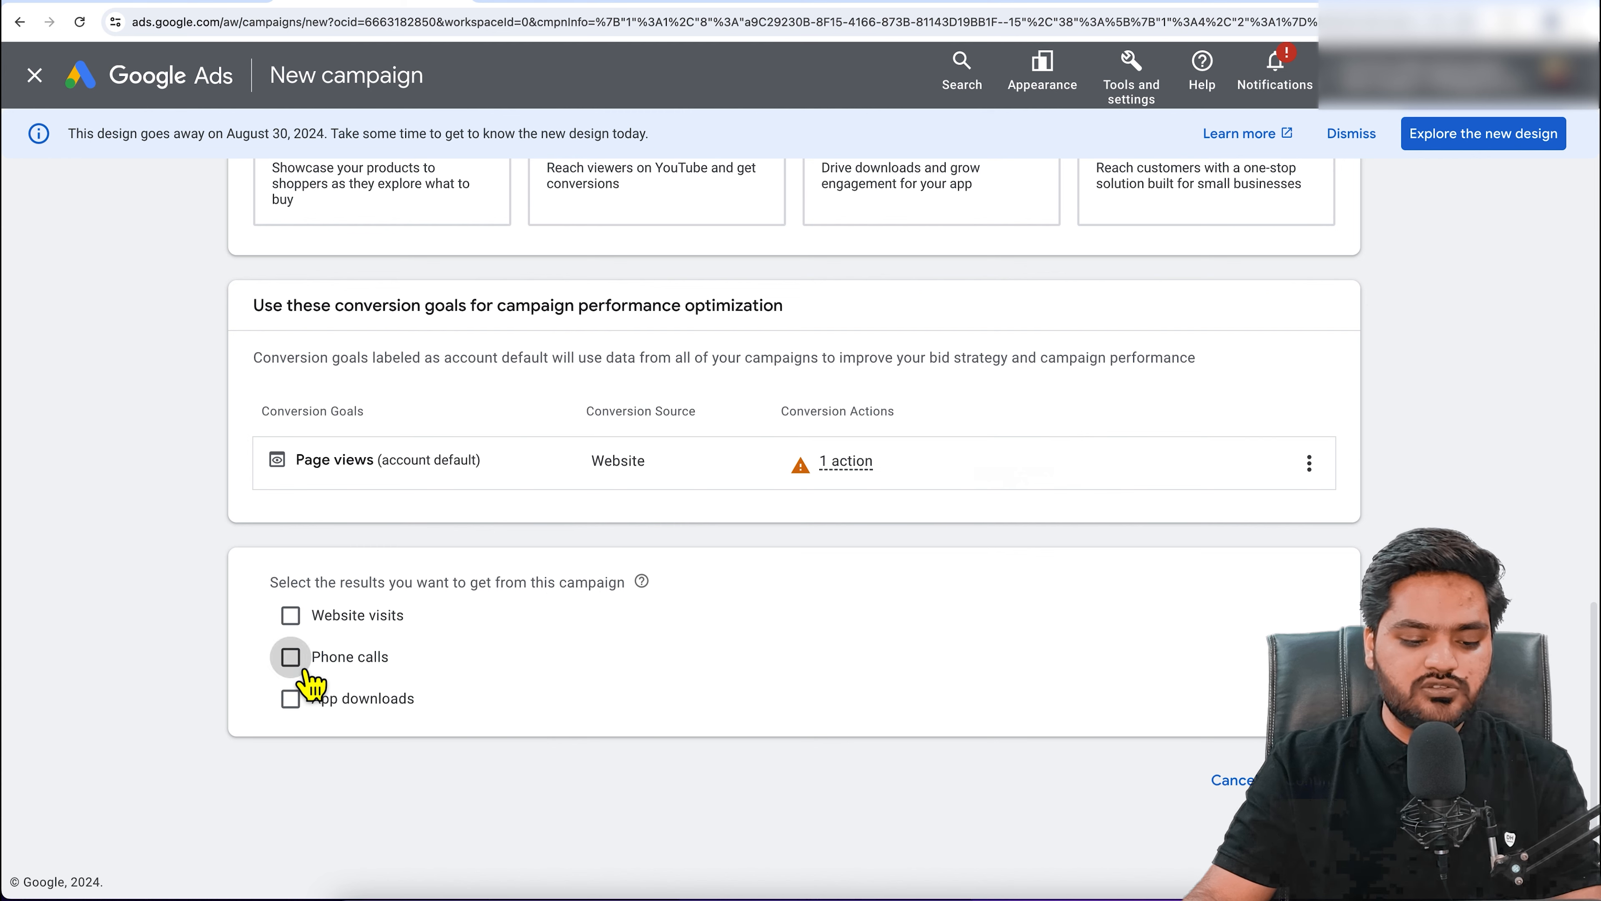
# Step: Target phone calls to the Indian business number and name the campaign 'Call Only Campaign'
pyautogui.click(305, 671)
pyautogui.click(437, 722)
pyautogui.scroll(-5, 437, 722)
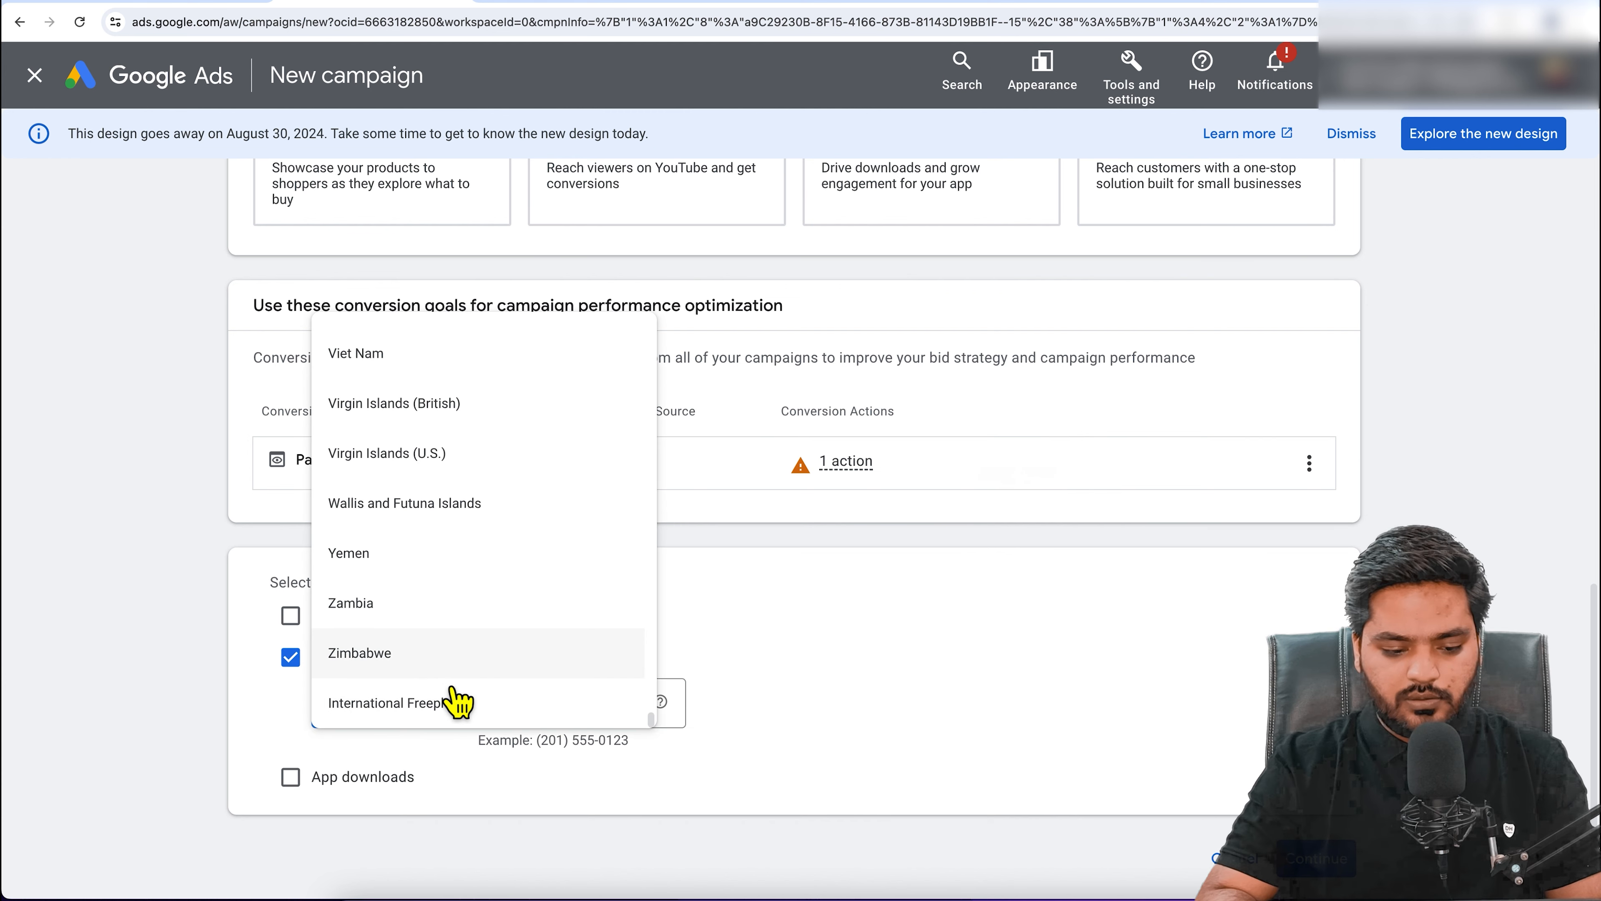
pyautogui.scroll(15, 458, 702)
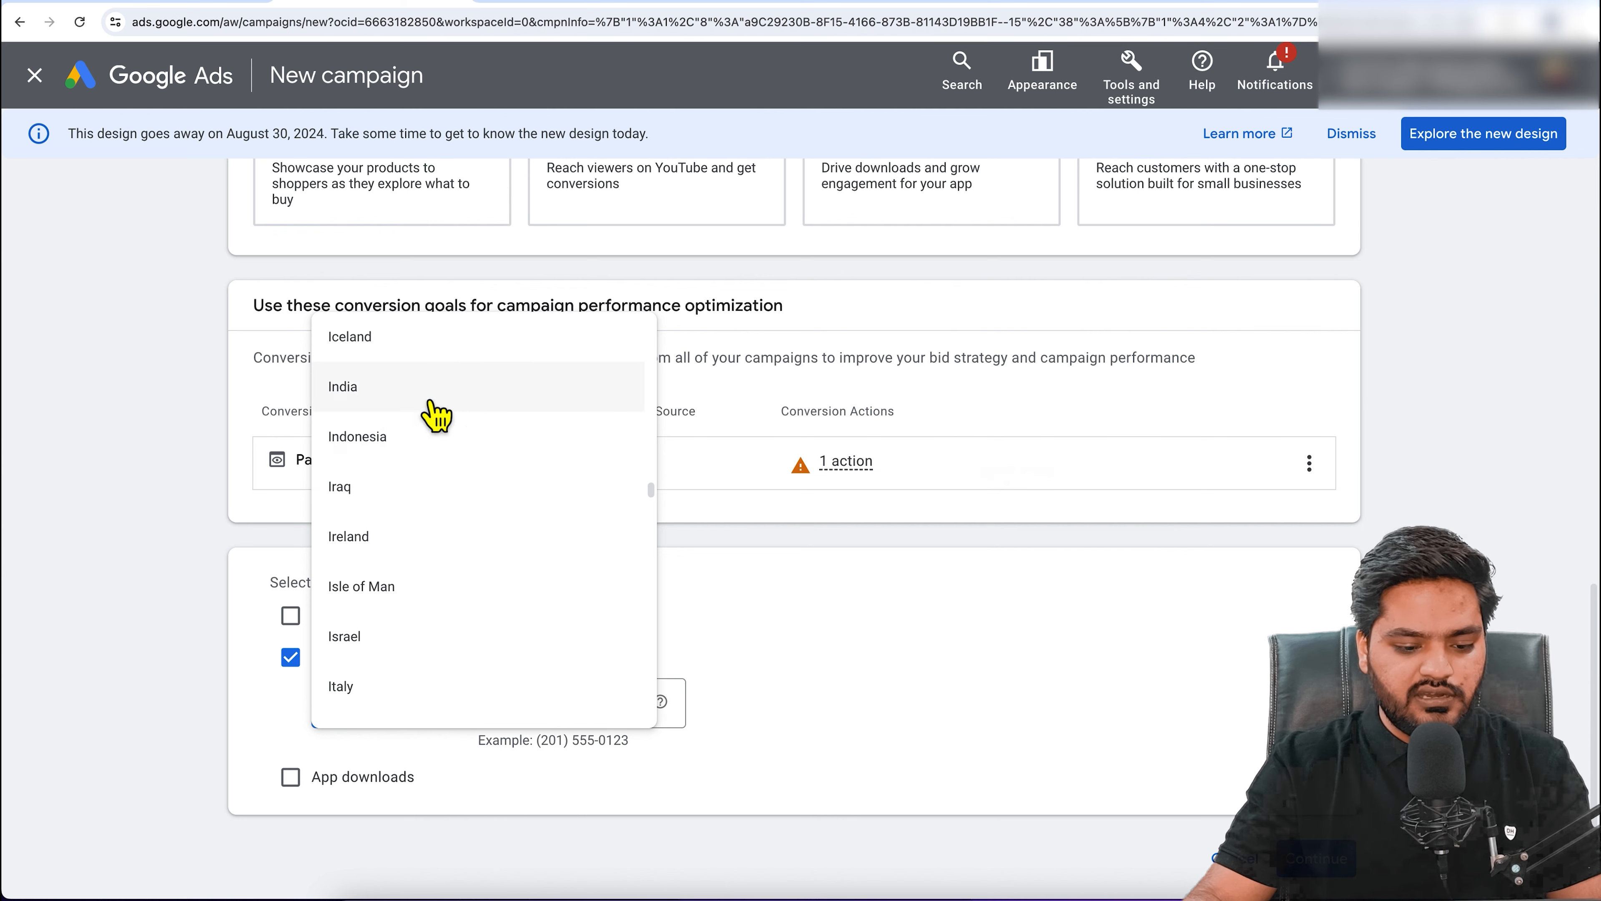
pyautogui.click(436, 388)
pyautogui.click(562, 715)
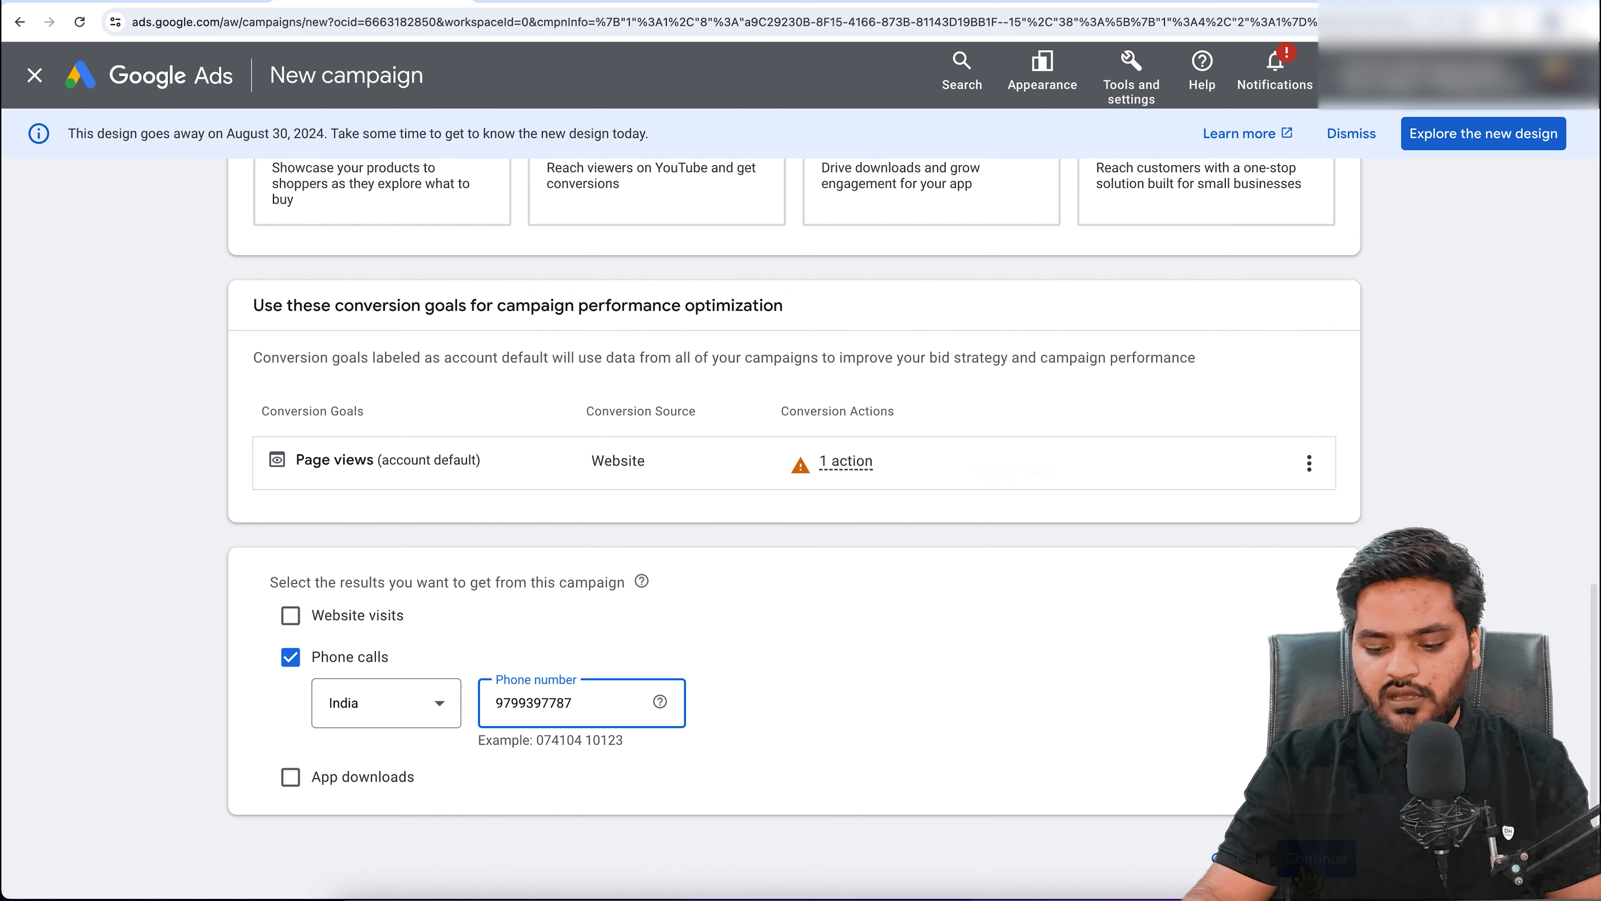
pyautogui.scroll(-5, 946, 739)
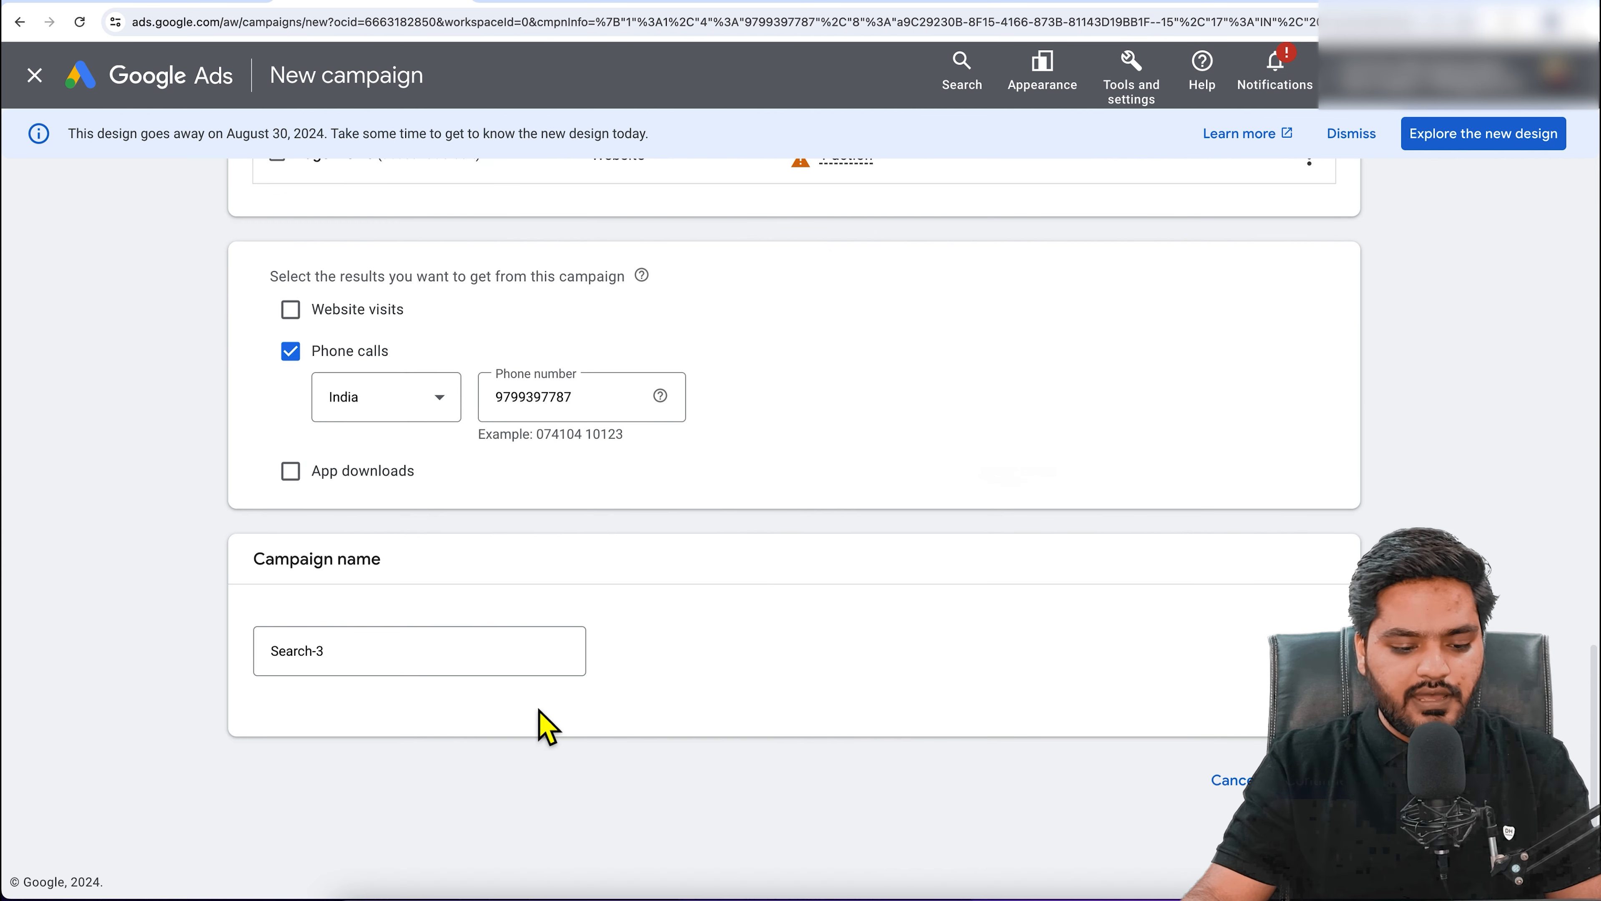
pyautogui.moveTo(465, 673); pyautogui.dragTo(197, 662)
pyautogui.write('Call')
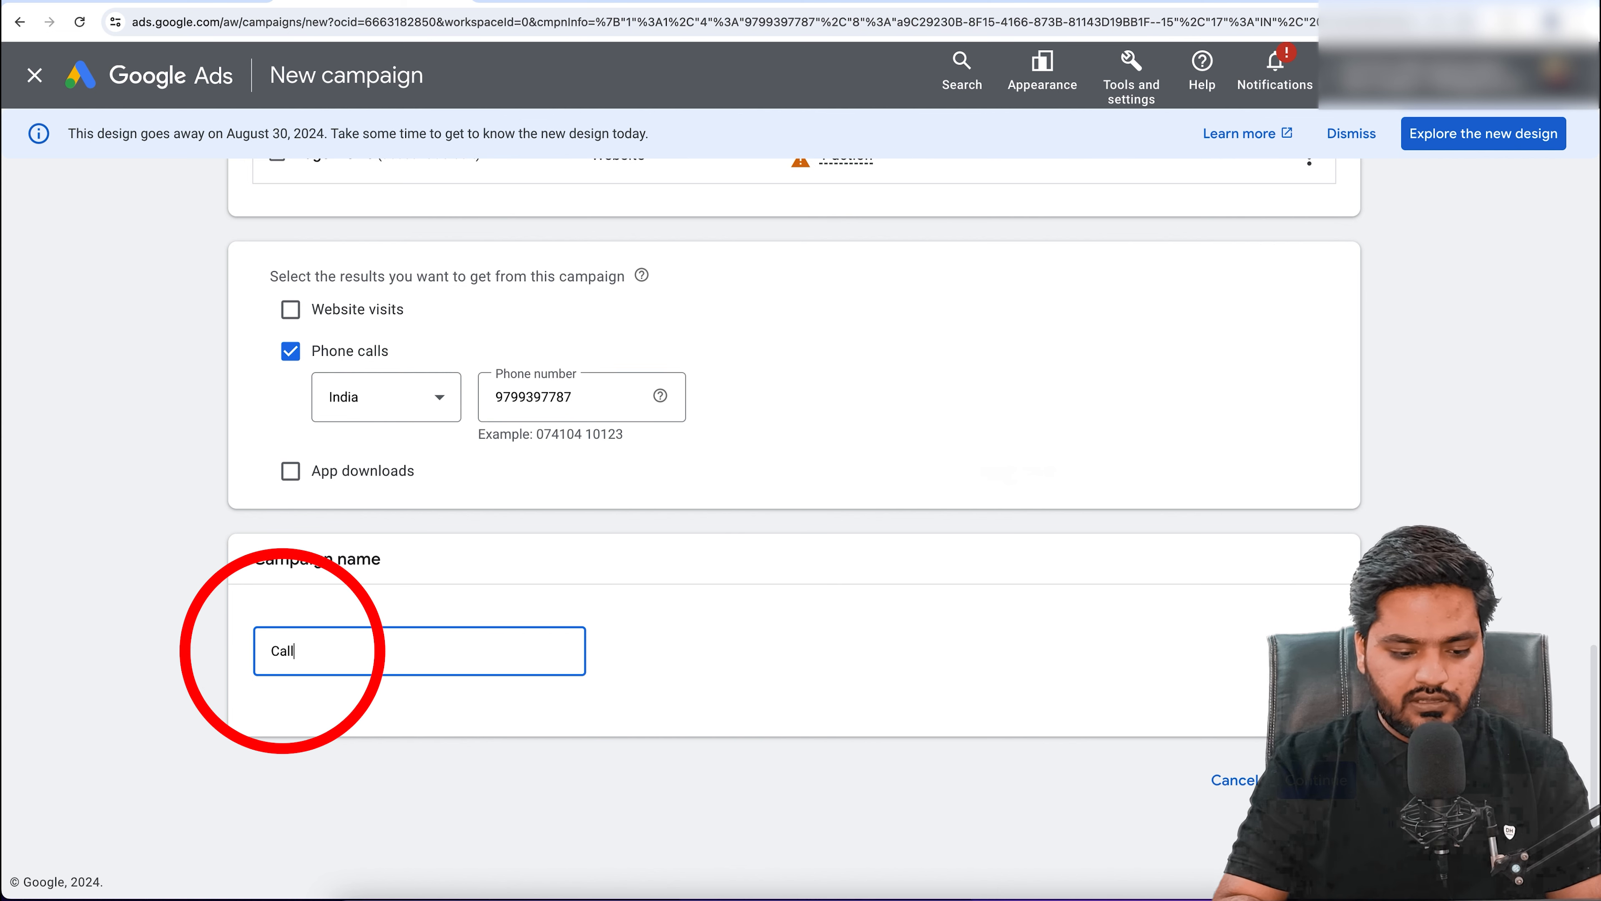
pyautogui.write(' Only Campaign')
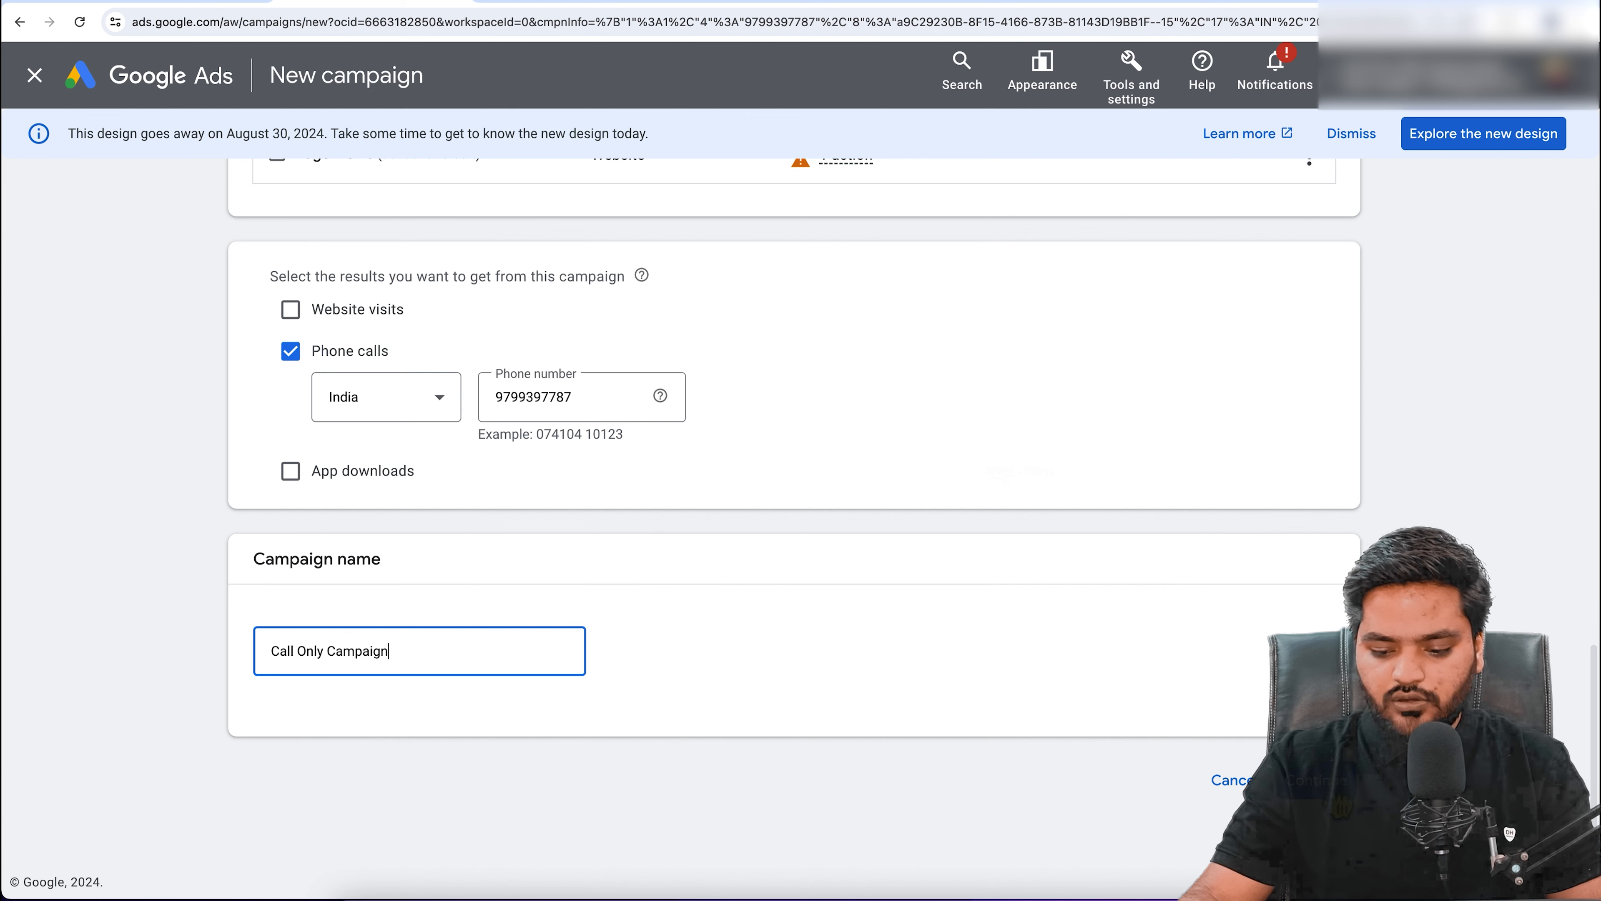
pyautogui.click(1318, 780)
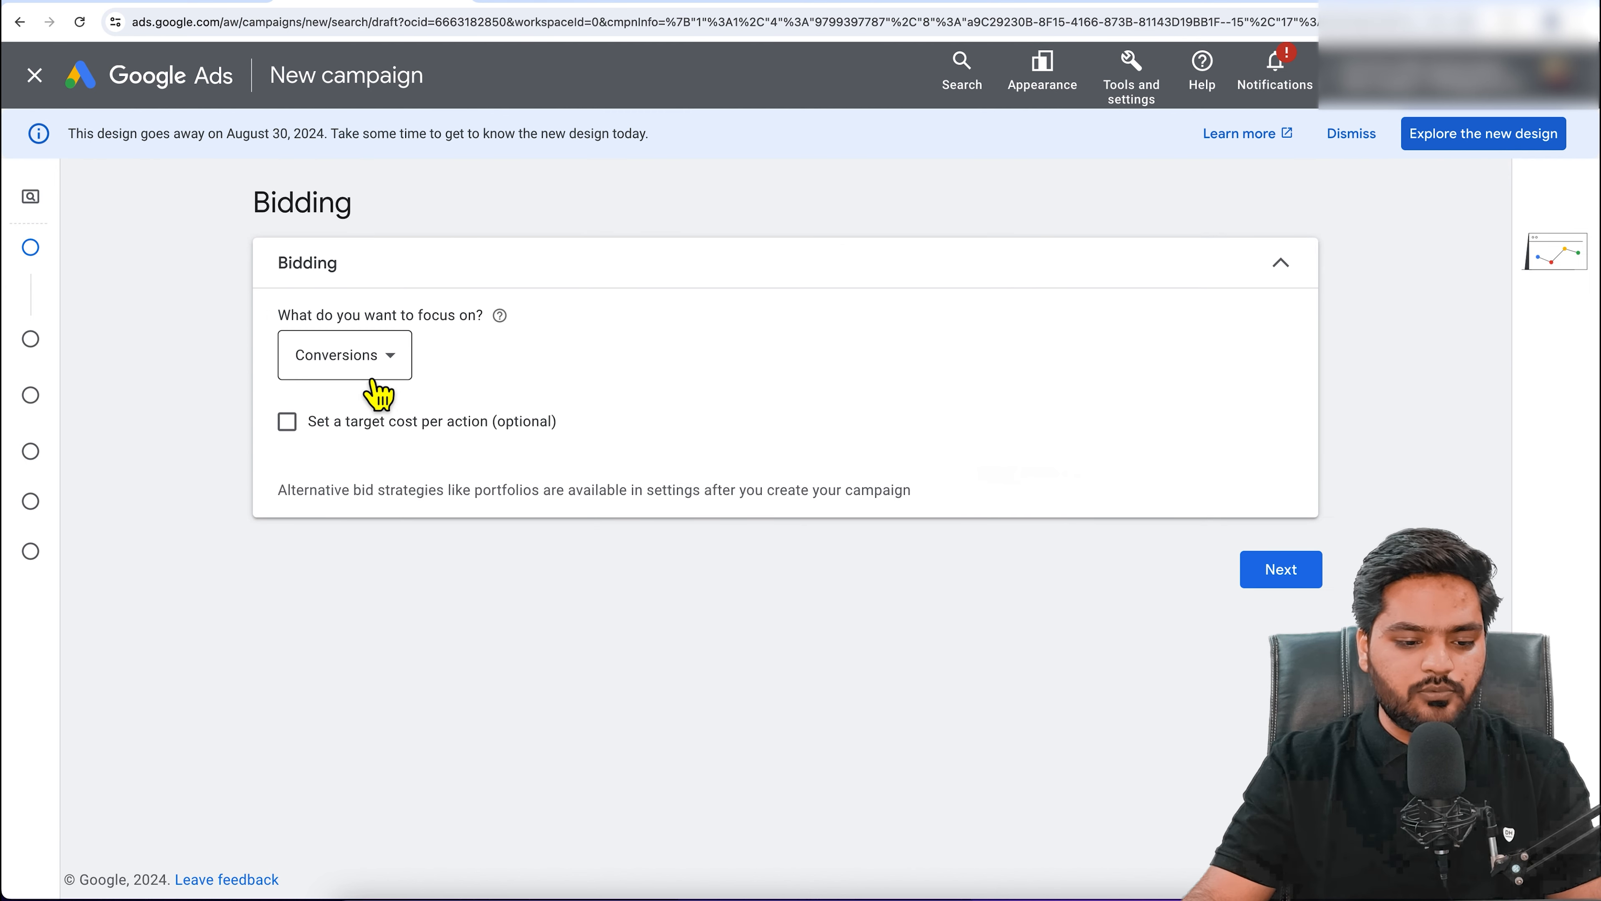
# Step: Set the campaign's bidding to focus on Clicks
pyautogui.click(378, 366)
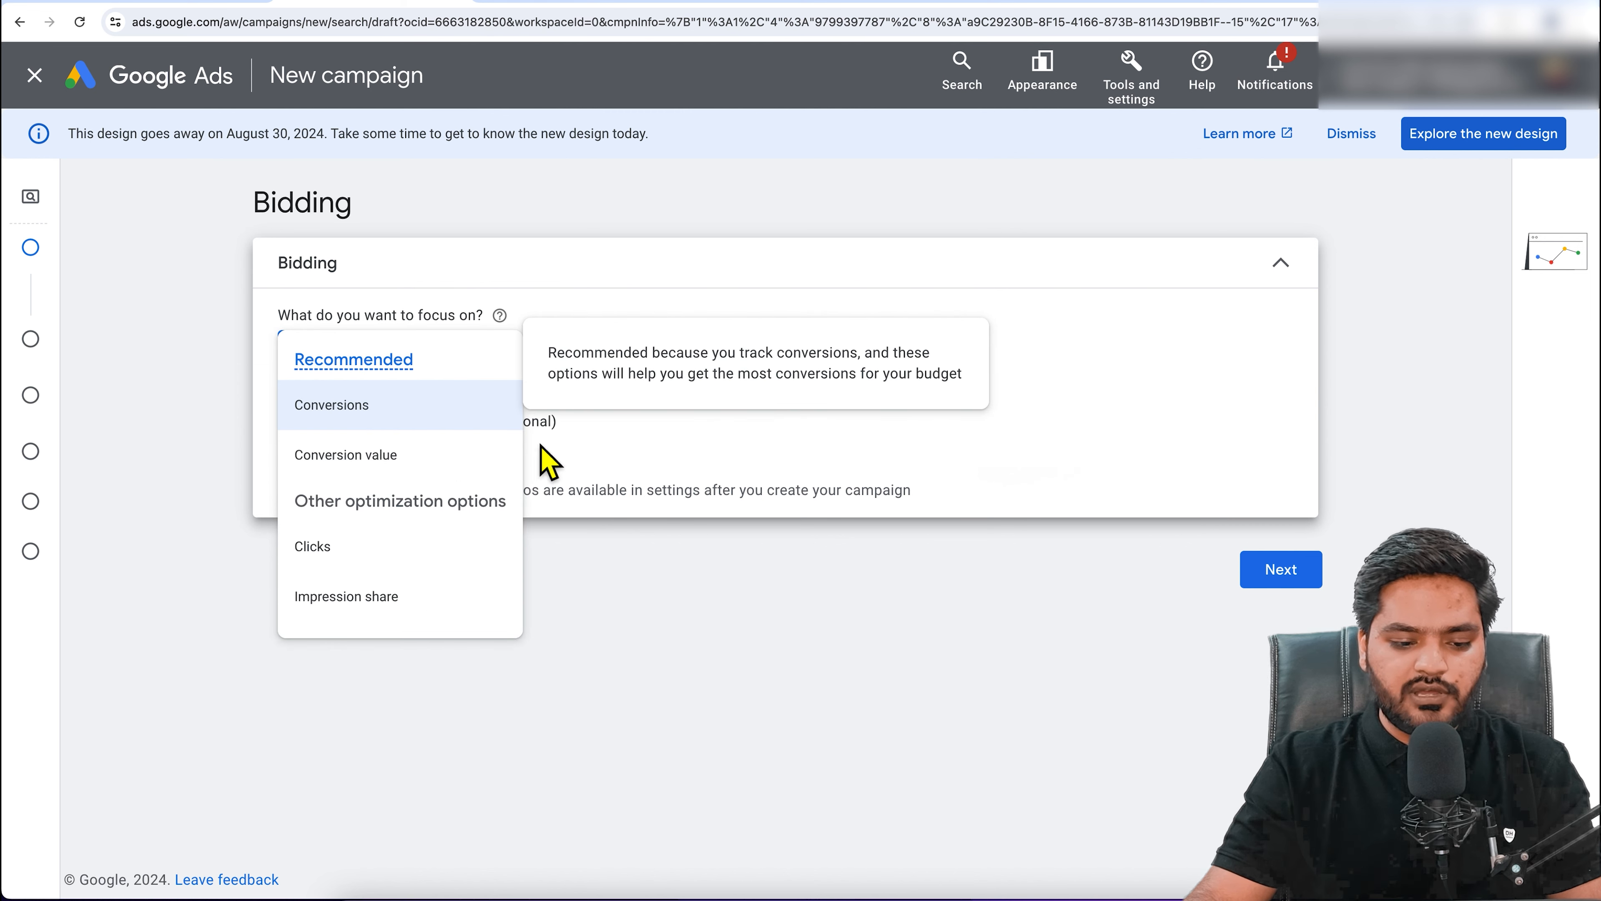
pyautogui.moveTo(369, 566)
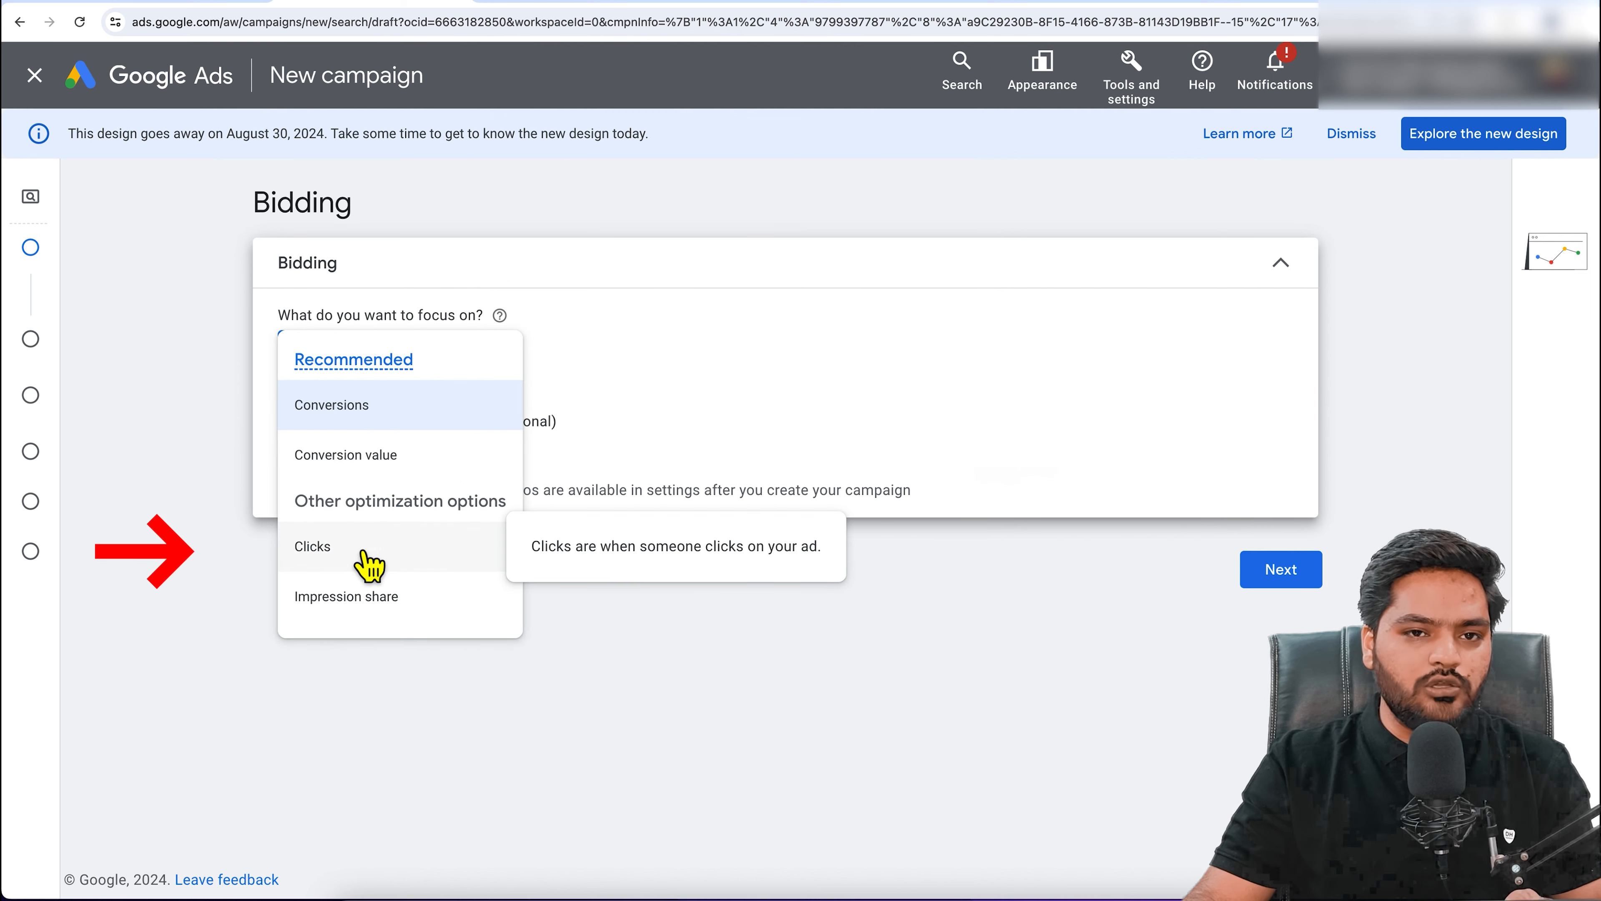
pyautogui.click(368, 566)
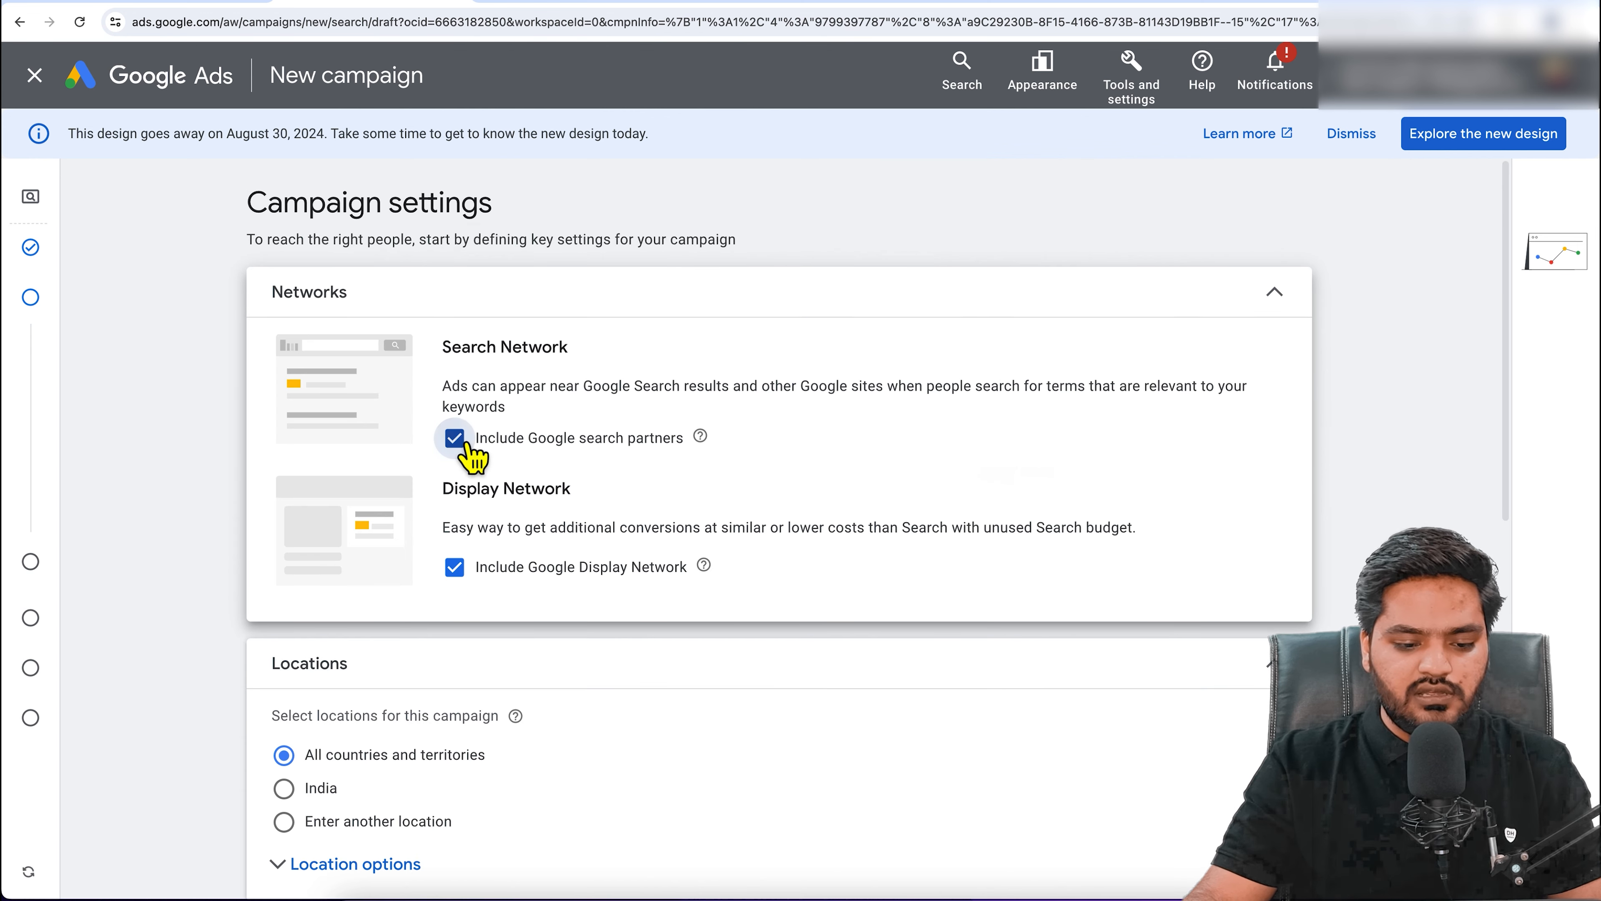
# Step: Exclude the Display Network, target India as the location, and reach all languages
pyautogui.click(454, 438)
pyautogui.click(469, 581)
pyautogui.scroll(-5, 454, 618)
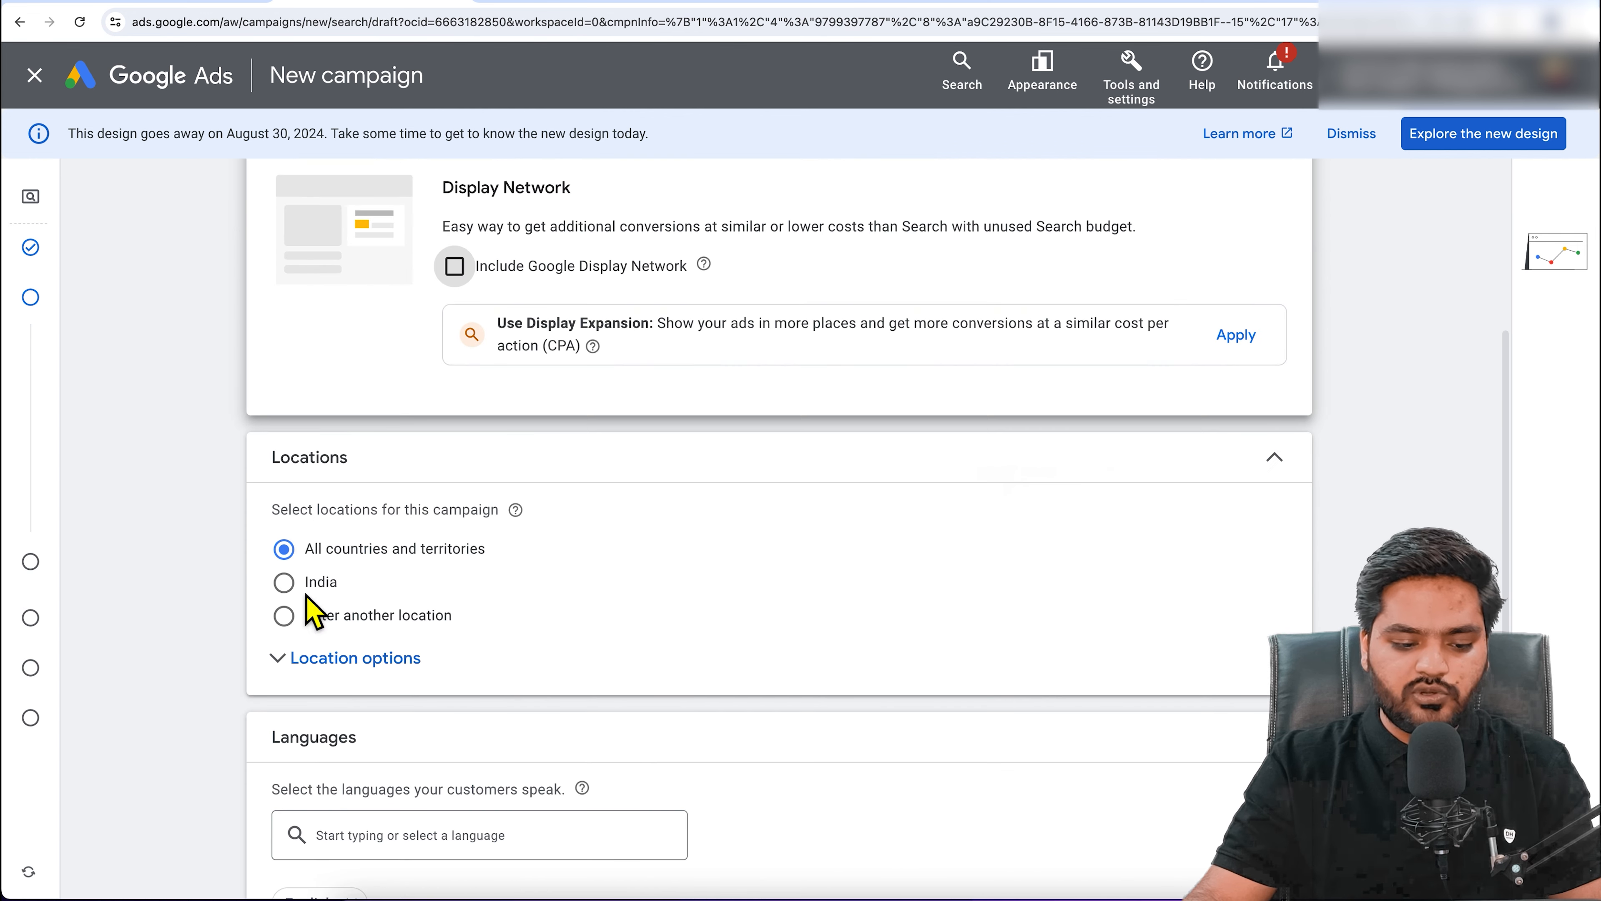
pyautogui.click(309, 582)
pyautogui.scroll(-6, 554, 626)
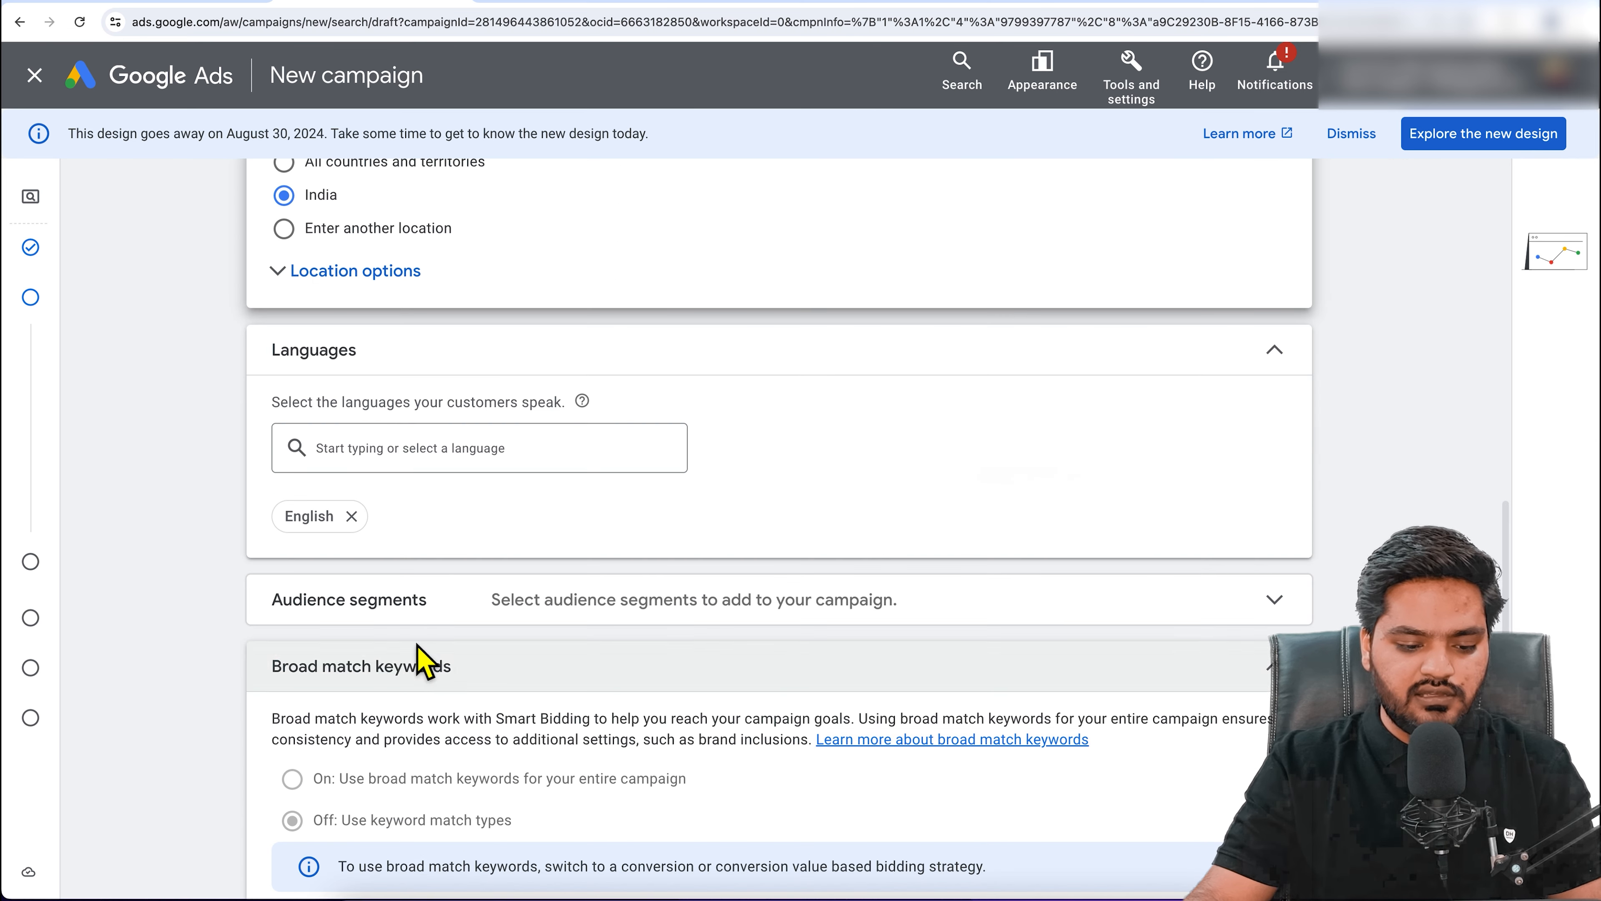
pyautogui.click(352, 516)
pyautogui.scroll(-10, 454, 572)
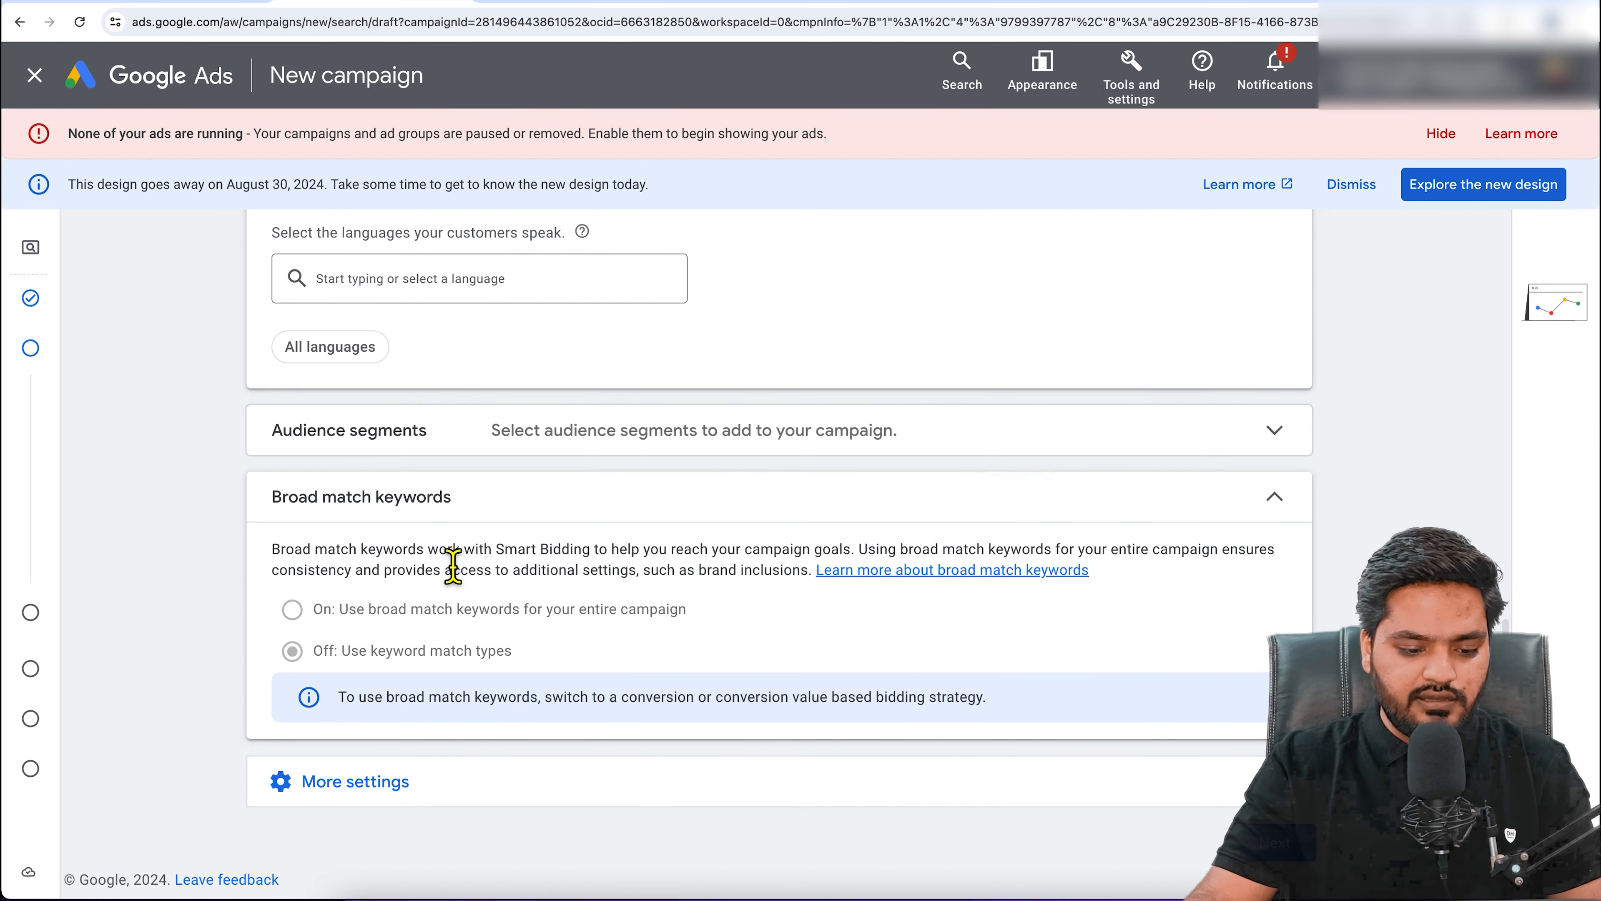
# Step: Skip the AI ad assistant and add keyword 'BBA College in India' to Ad group 1
pyautogui.click(1289, 858)
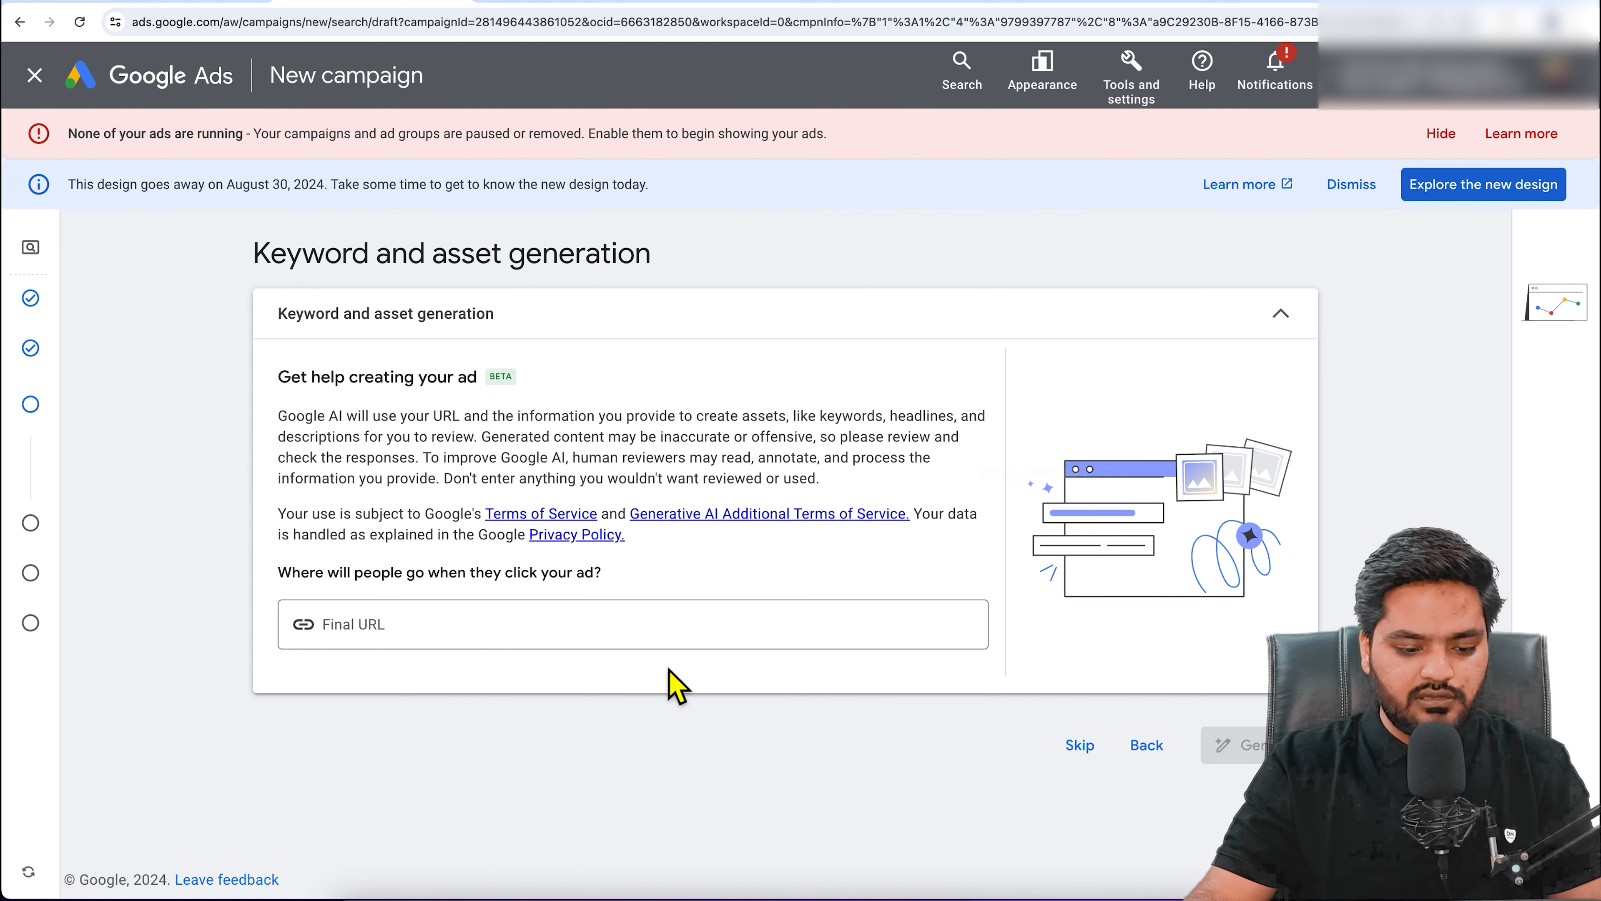
pyautogui.click(1079, 745)
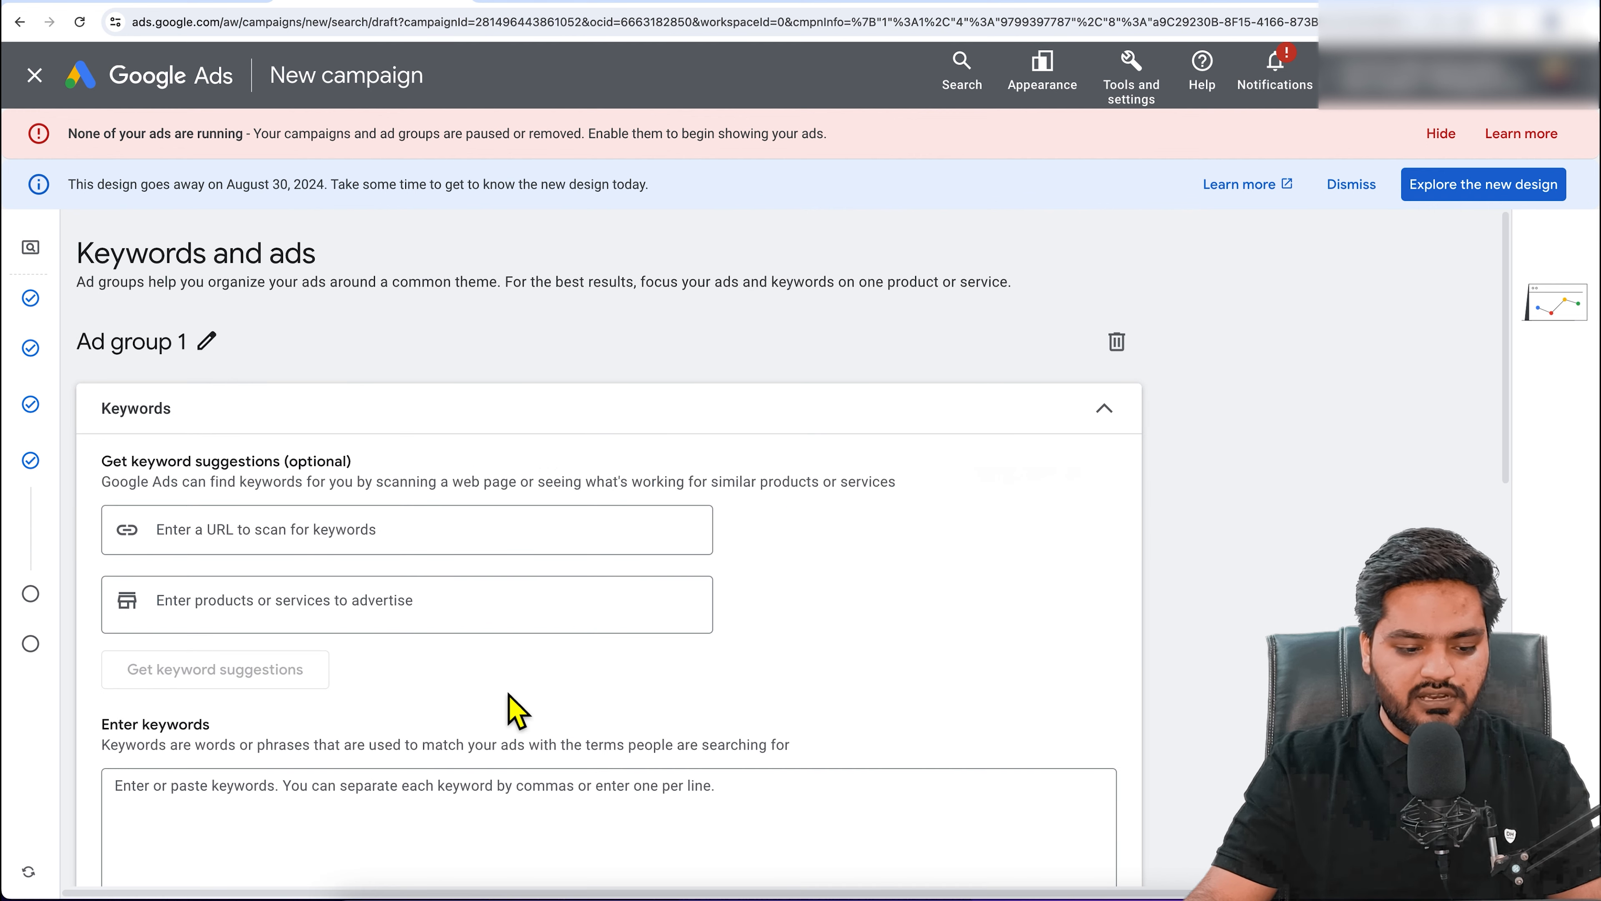
pyautogui.scroll(-3, 634, 644)
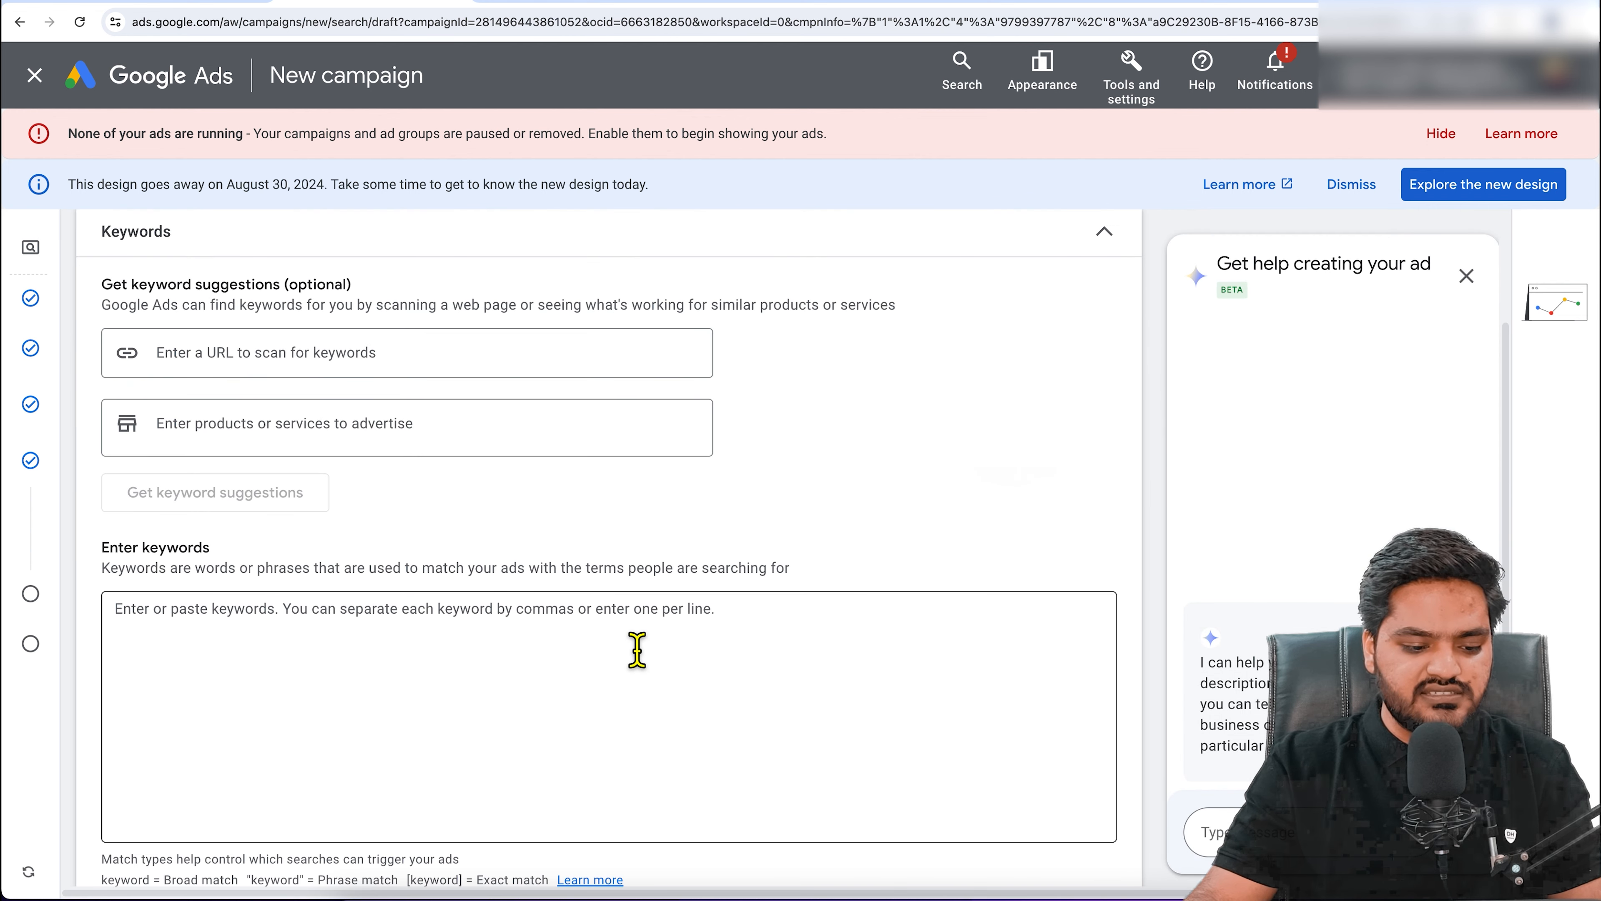
pyautogui.click(410, 623)
pyautogui.write('BBA Coll')
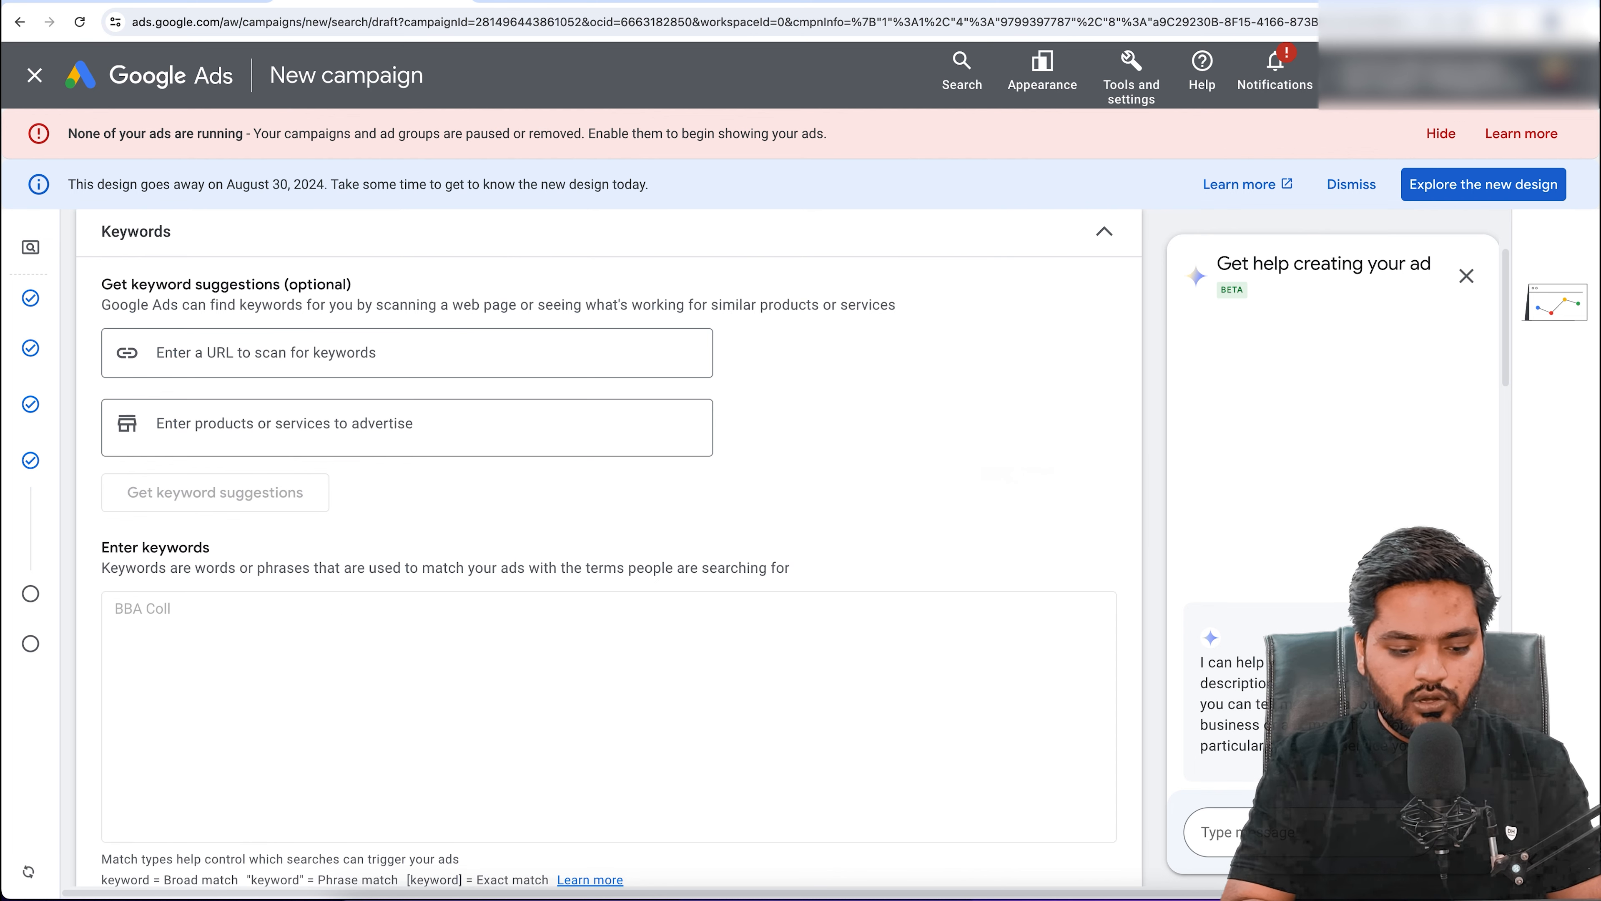
pyautogui.scroll(-10, 364, 615)
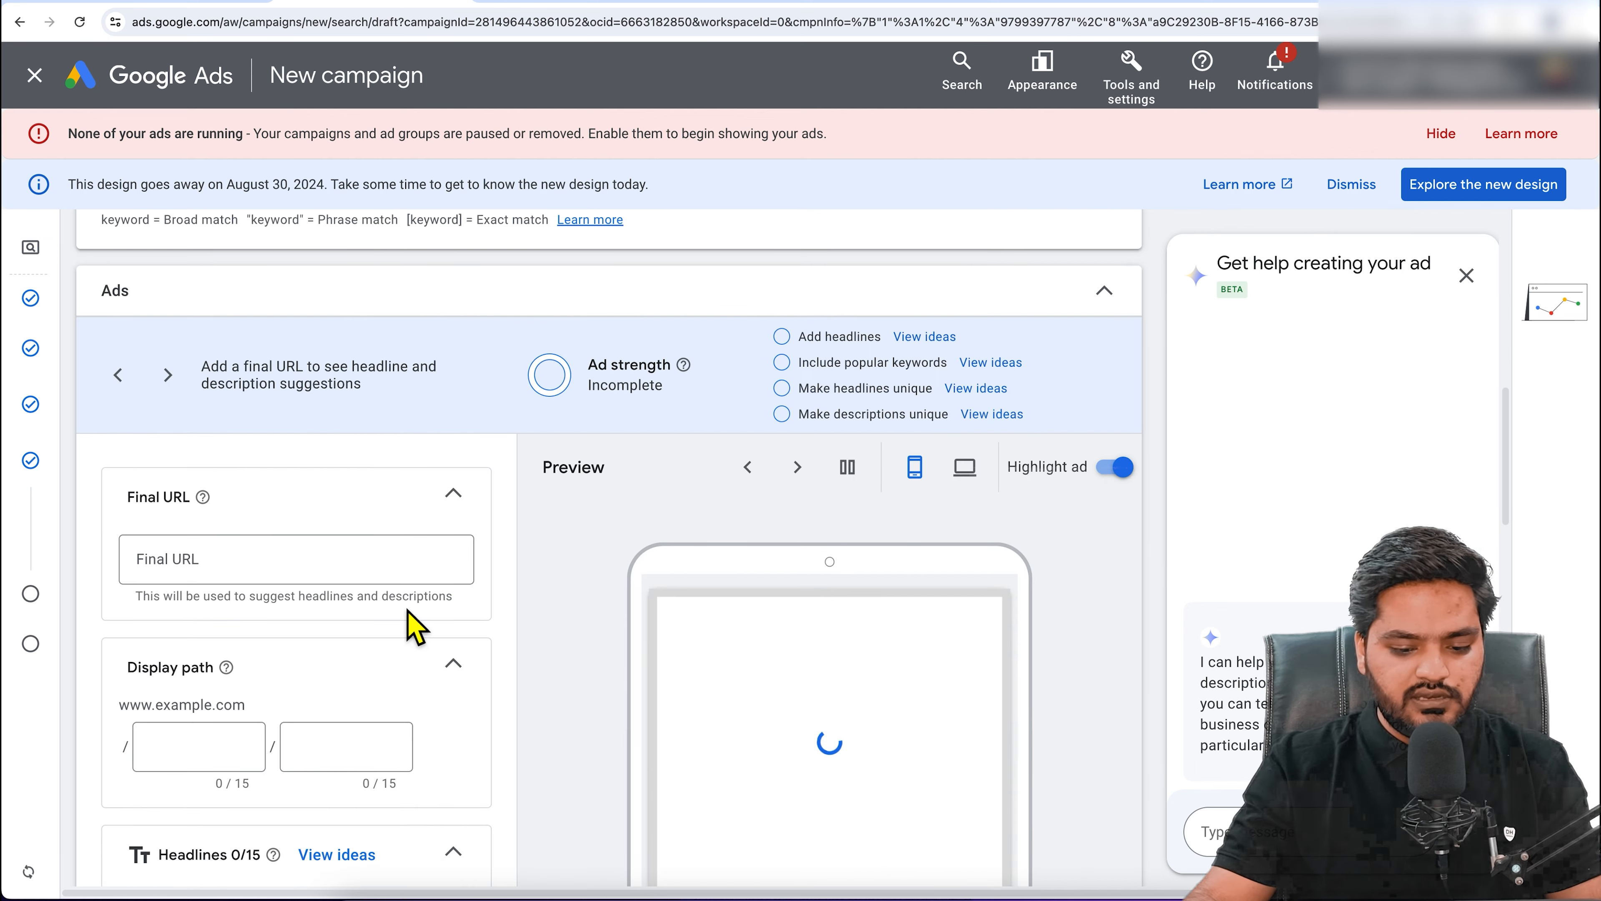
pyautogui.write('oll')
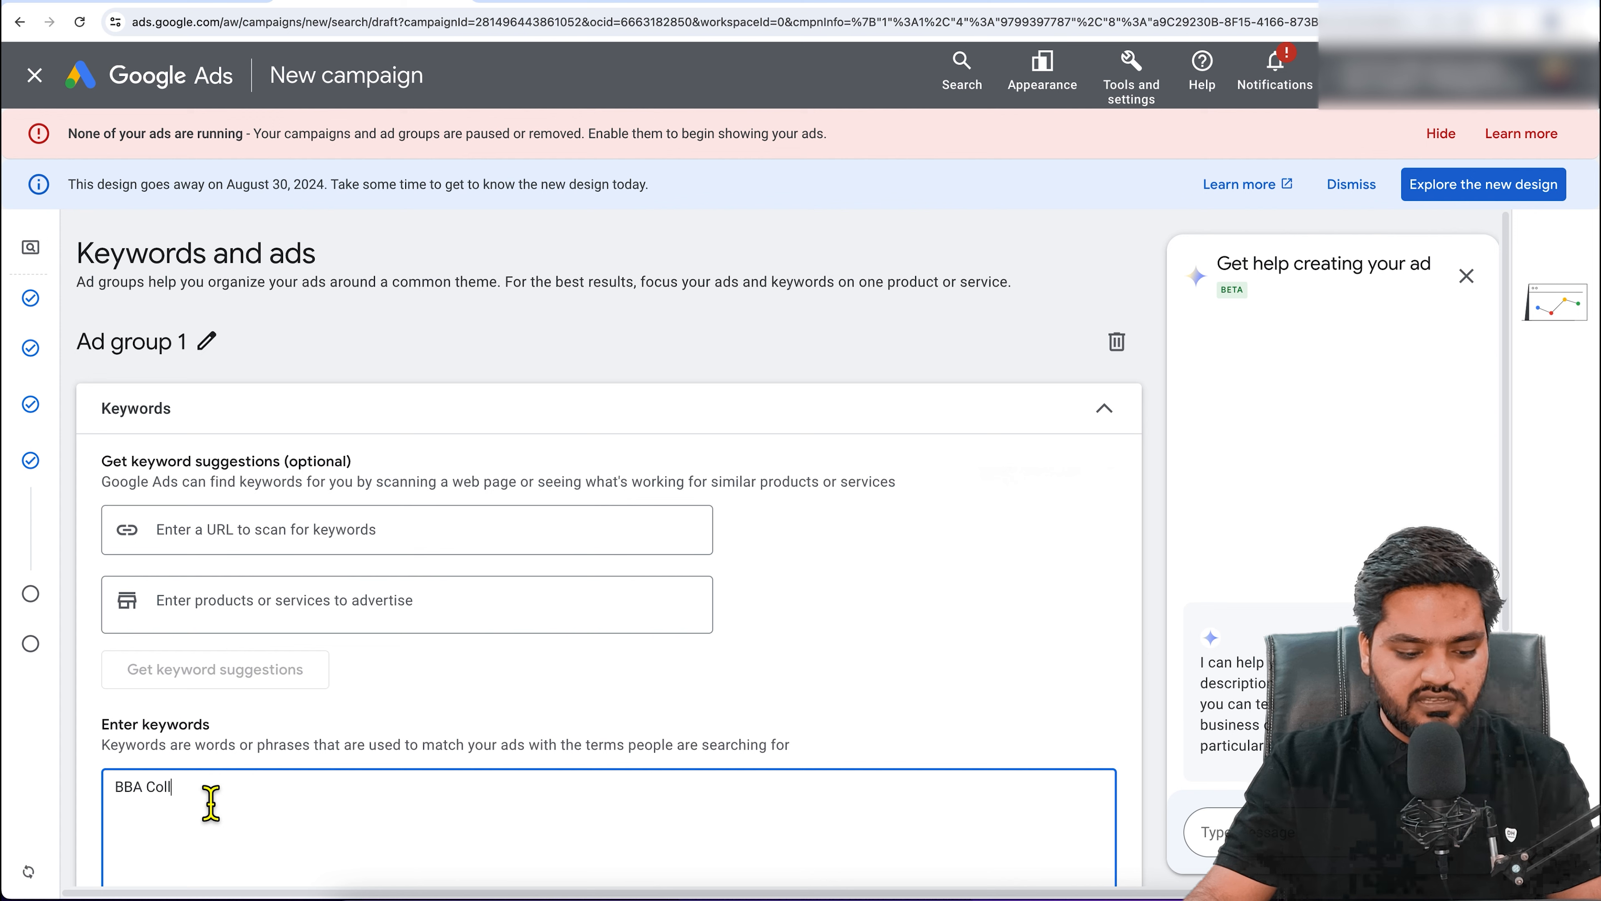
pyautogui.write('ege in')
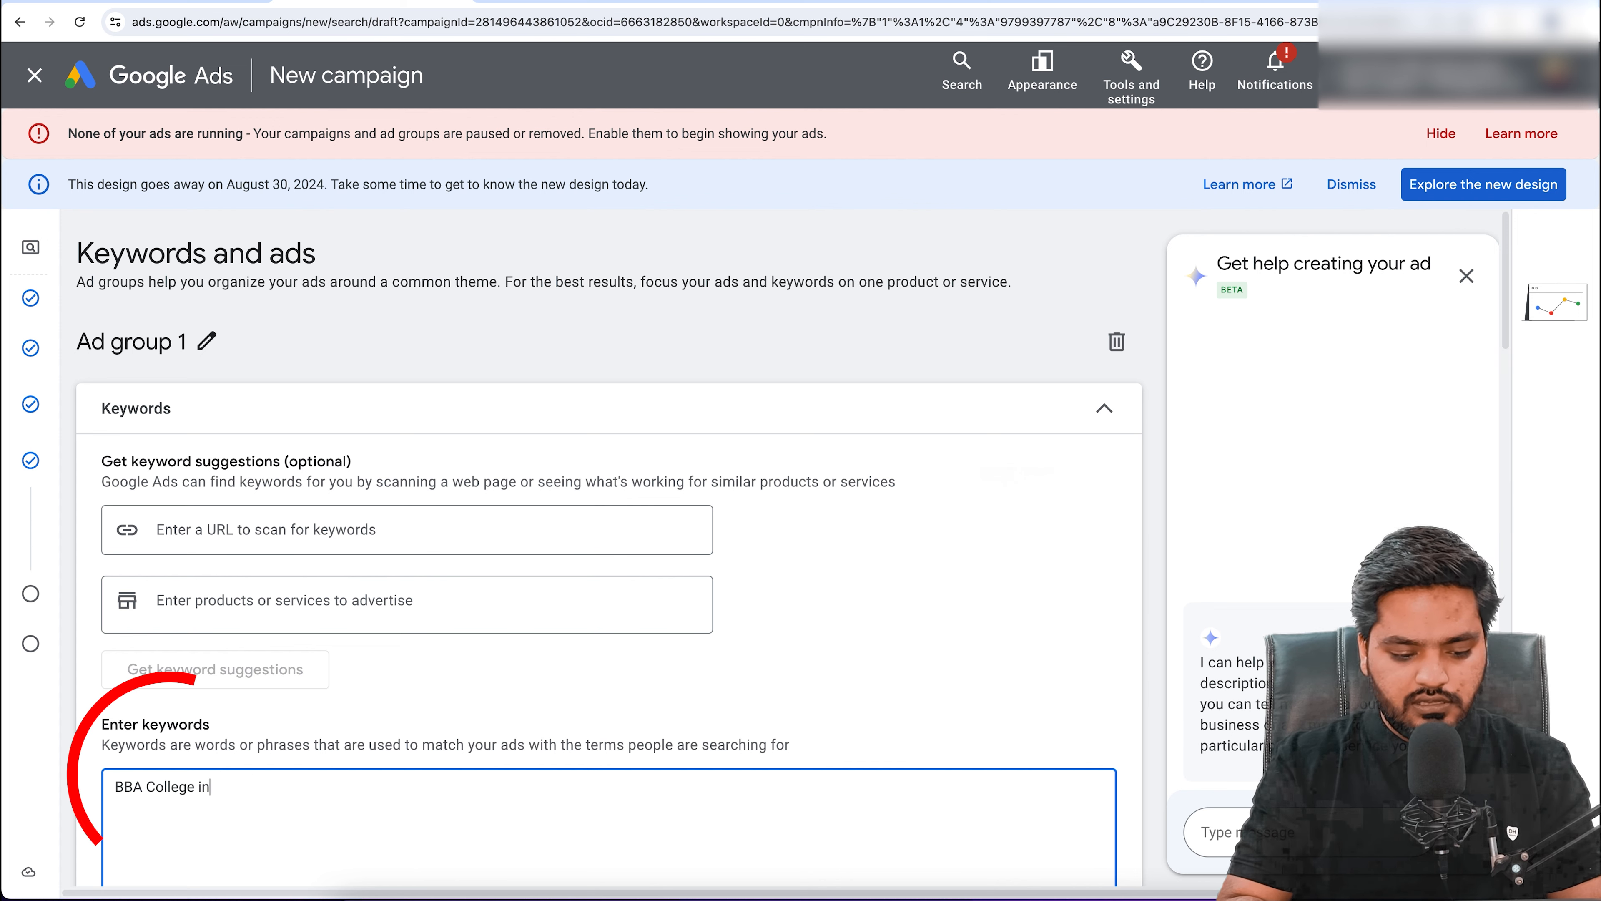
pyautogui.write(' India')
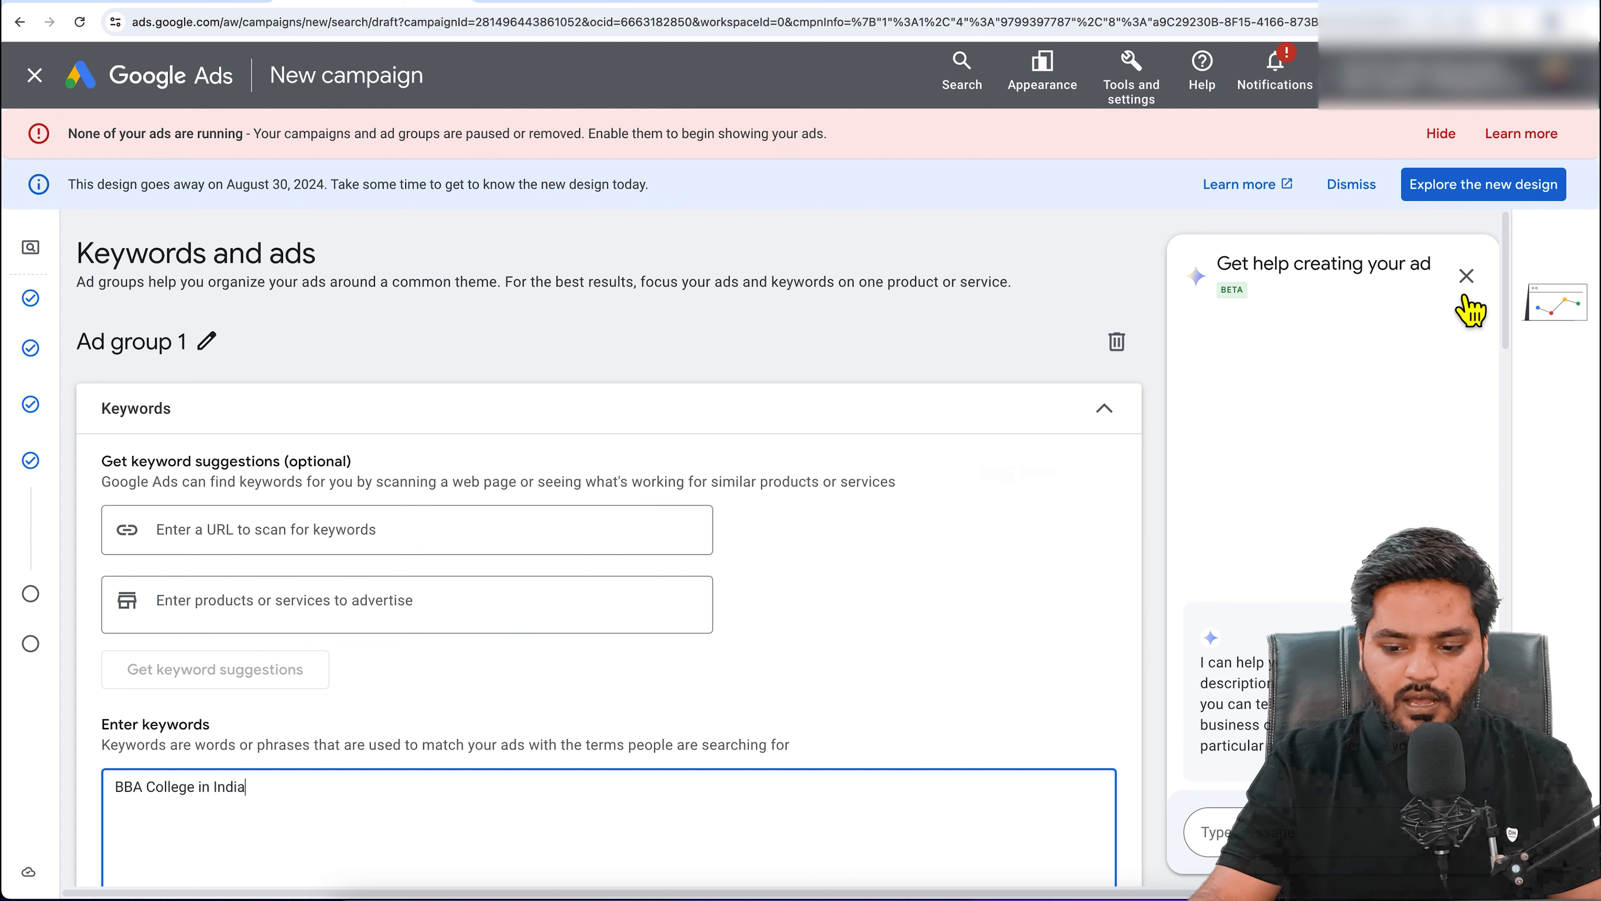
pyautogui.click(1466, 275)
pyautogui.scroll(-10, 875, 516)
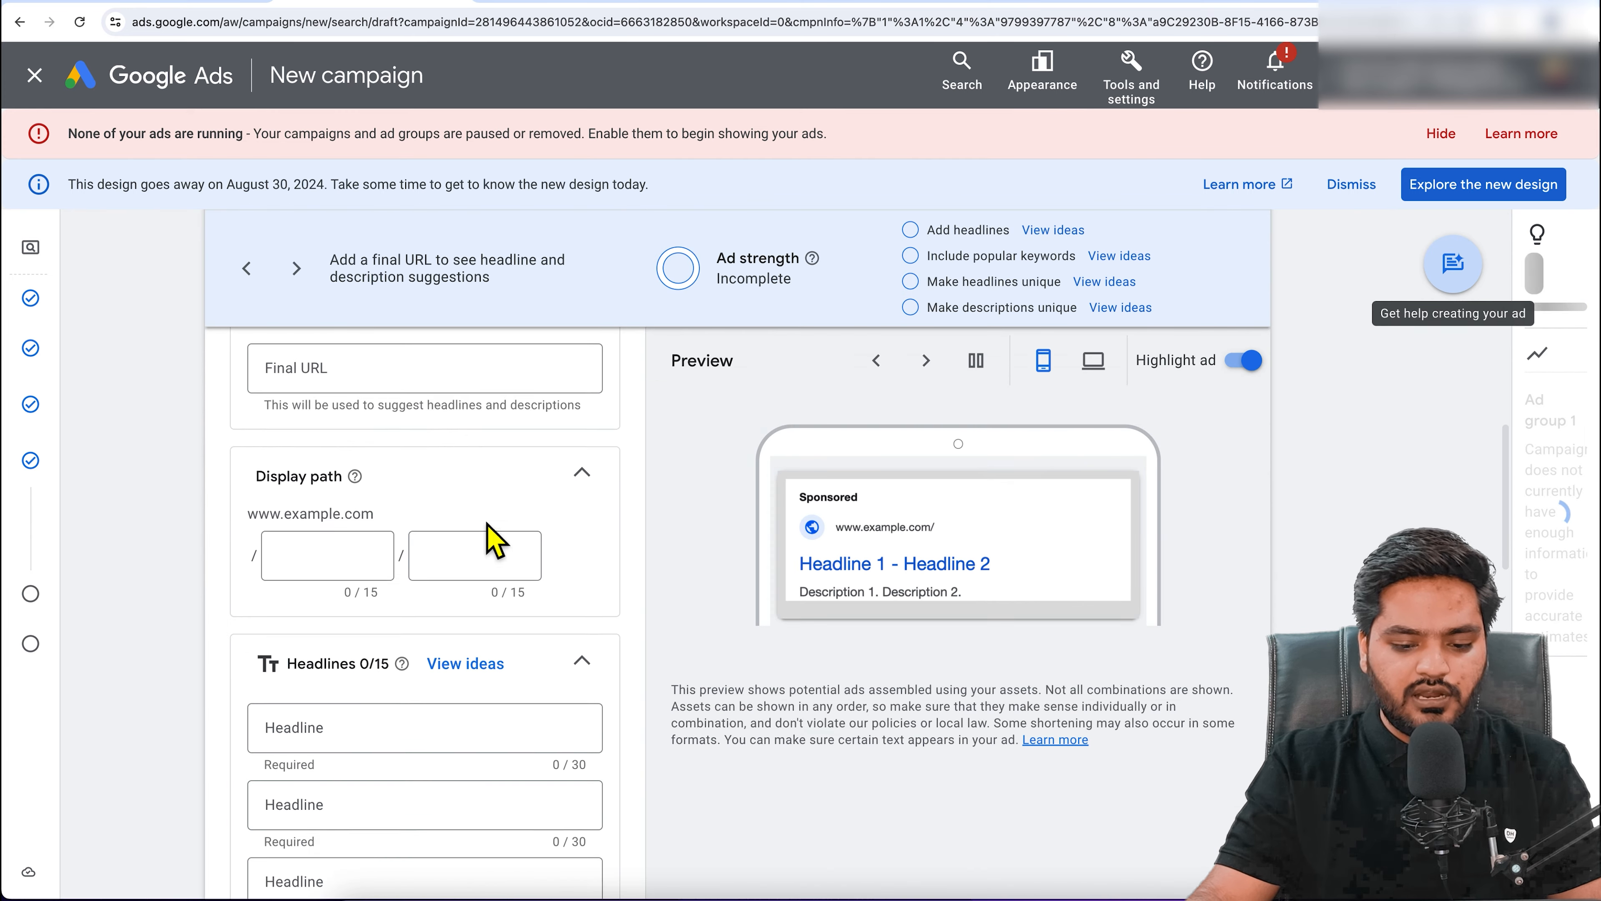
pyautogui.scroll(-10, 643, 589)
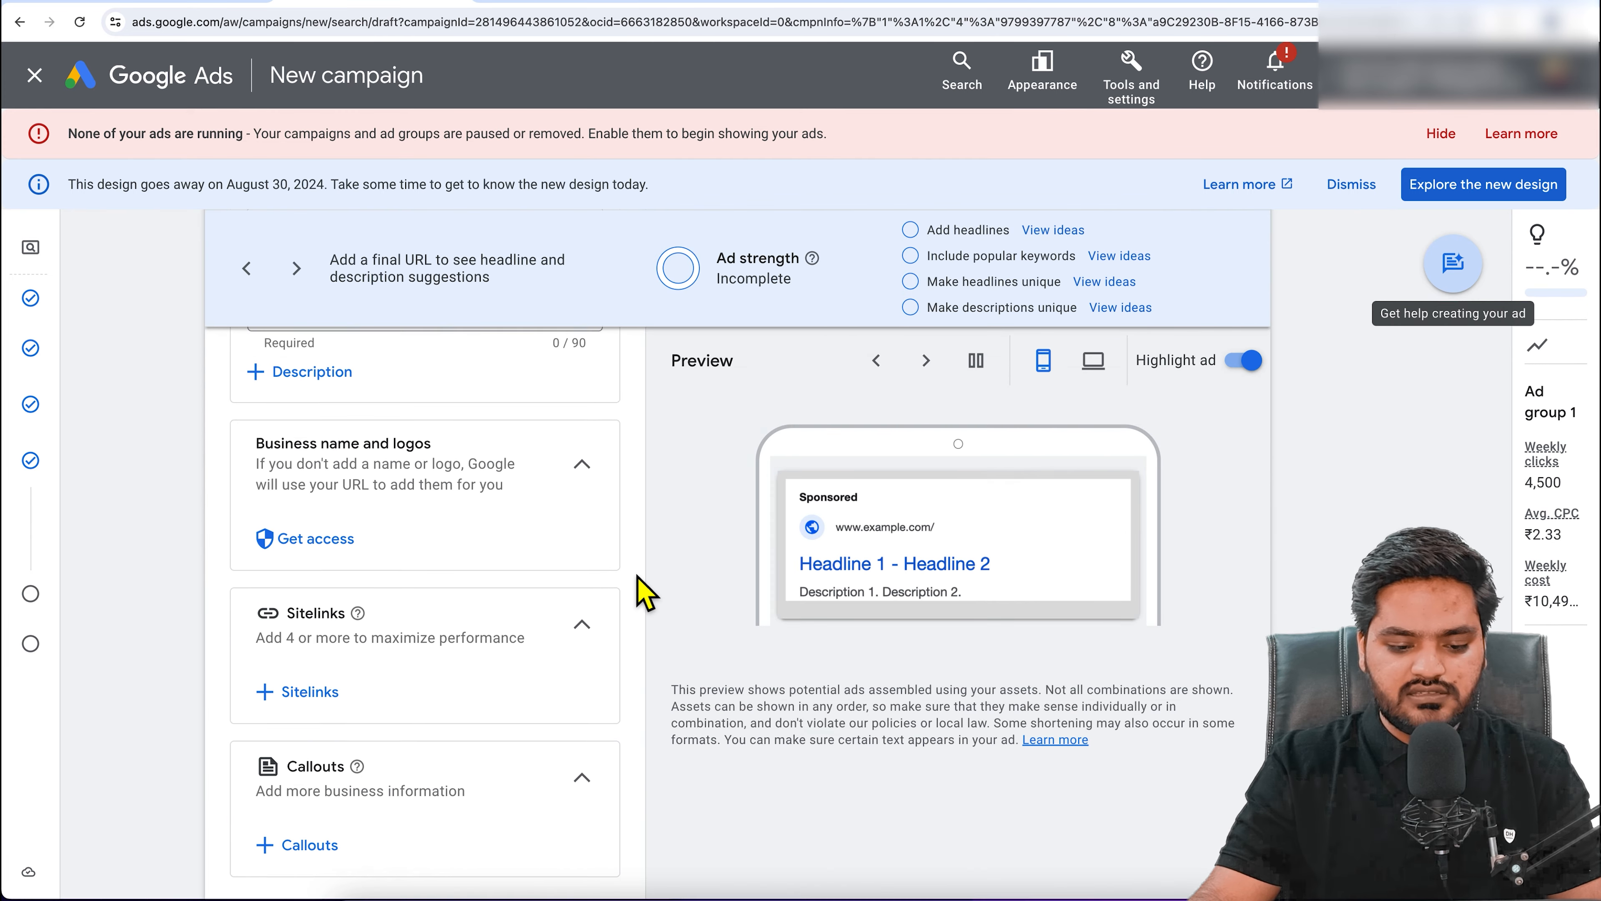
pyautogui.click(1218, 816)
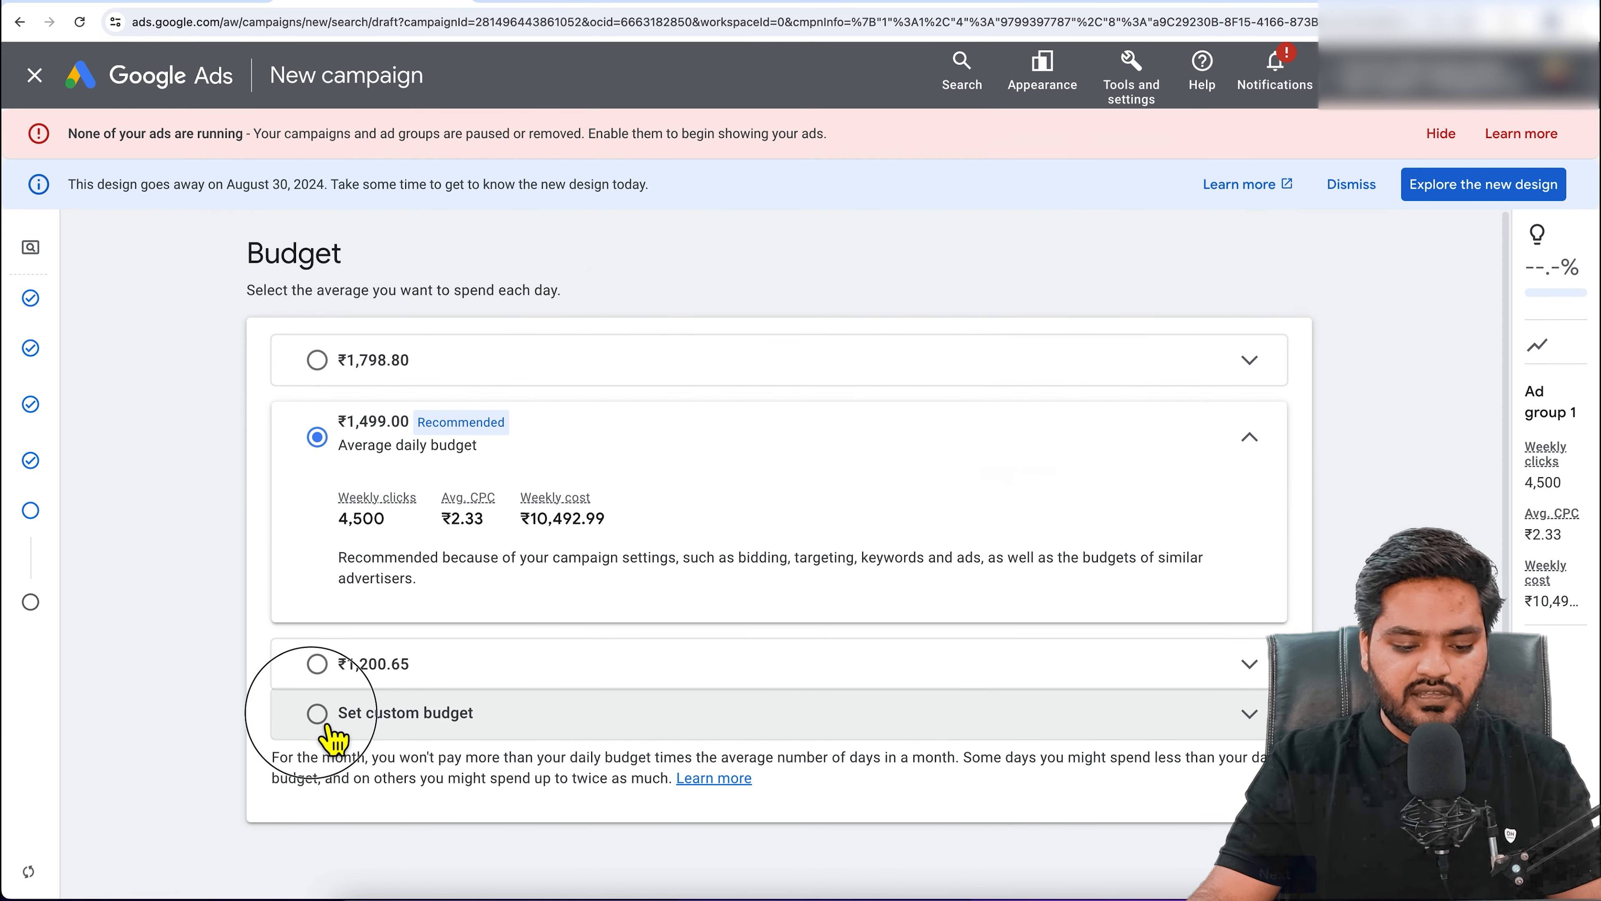
# Step: Replace the recommended budget with a custom daily budget of ₹1,000.00
pyautogui.click(323, 714)
pyautogui.click(365, 627)
pyautogui.doubleClick(363, 631)
pyautogui.write('1000')
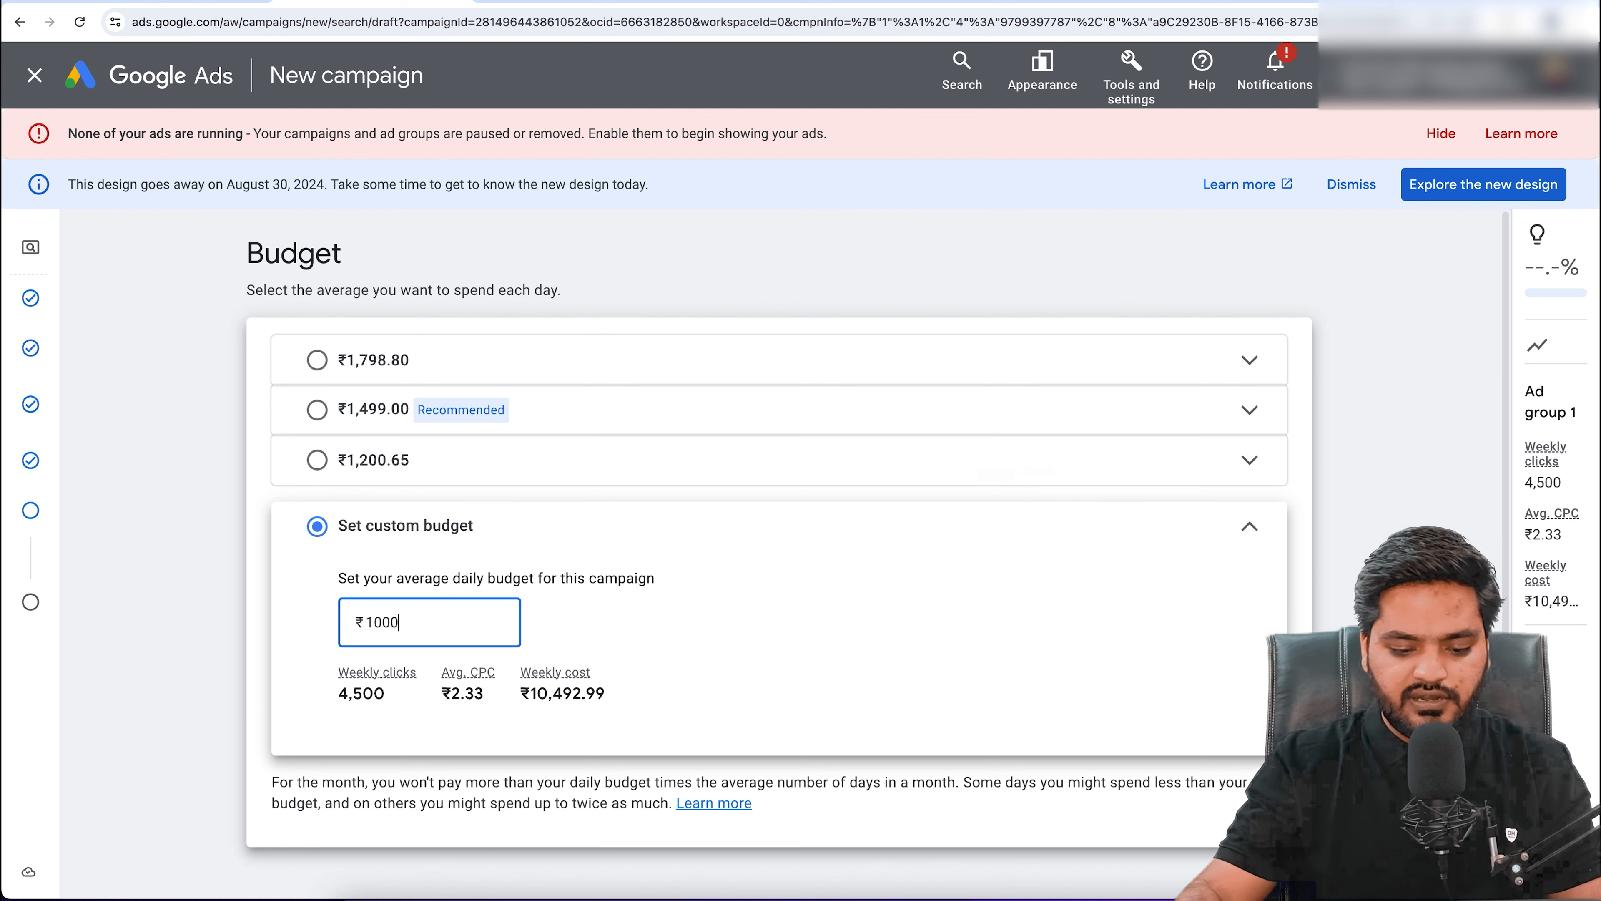
pyautogui.click(1314, 791)
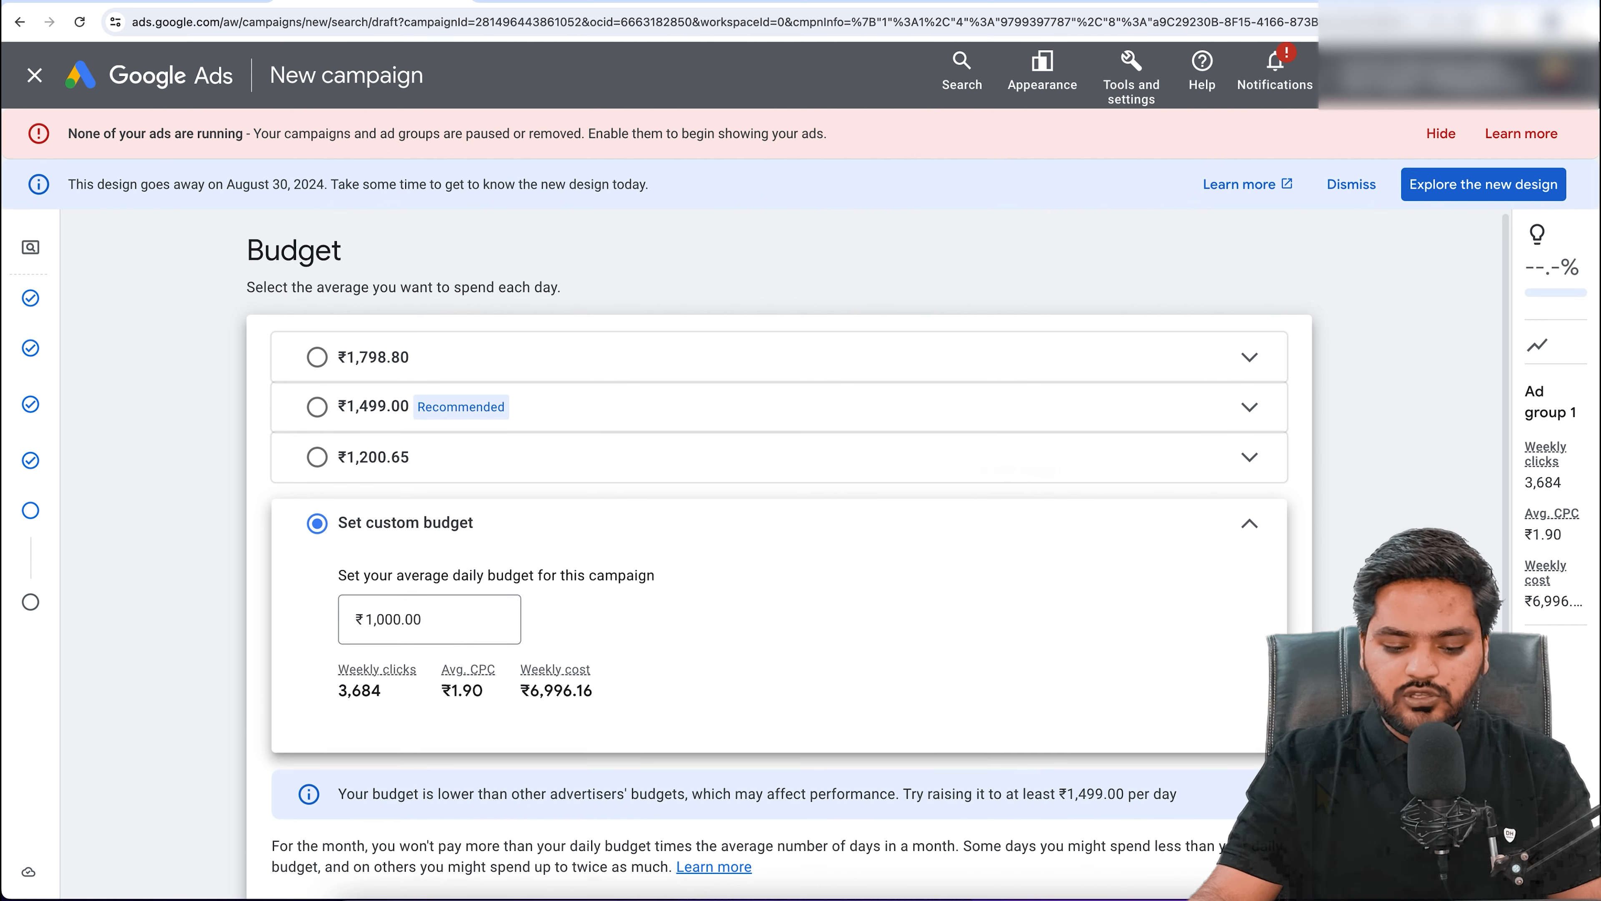
pyautogui.scroll(-2, 1314, 791)
pyautogui.click(1298, 859)
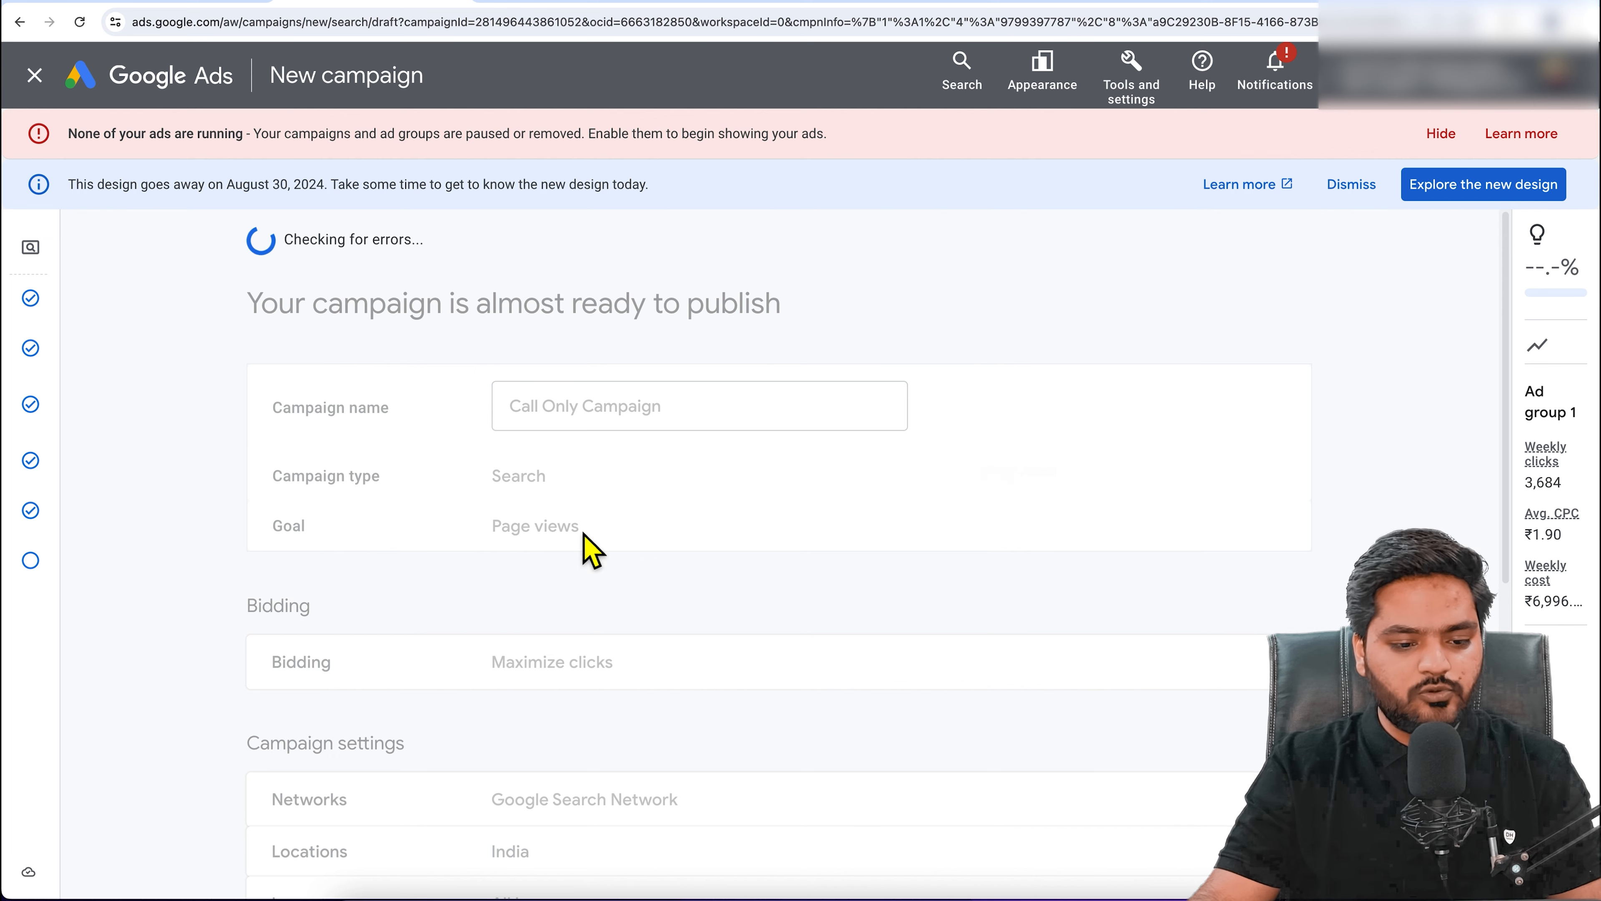
# Step: Publish the Call Only Campaign despite the missing-ad warning
pyautogui.click(1248, 285)
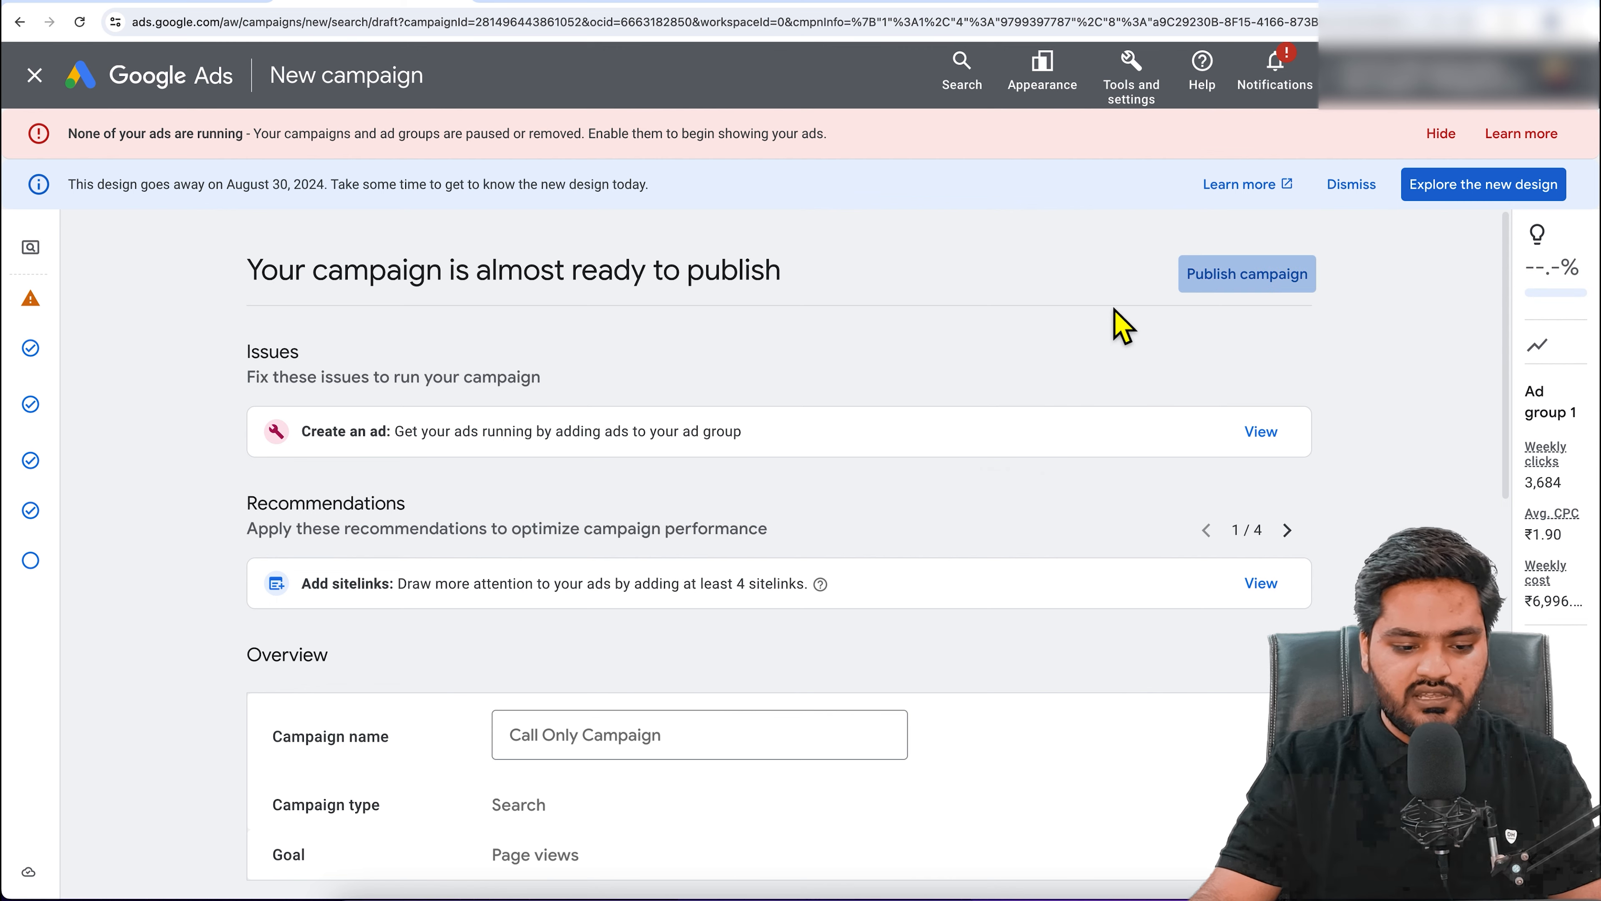
pyautogui.moveTo(587, 442); pyautogui.dragTo(951, 455)
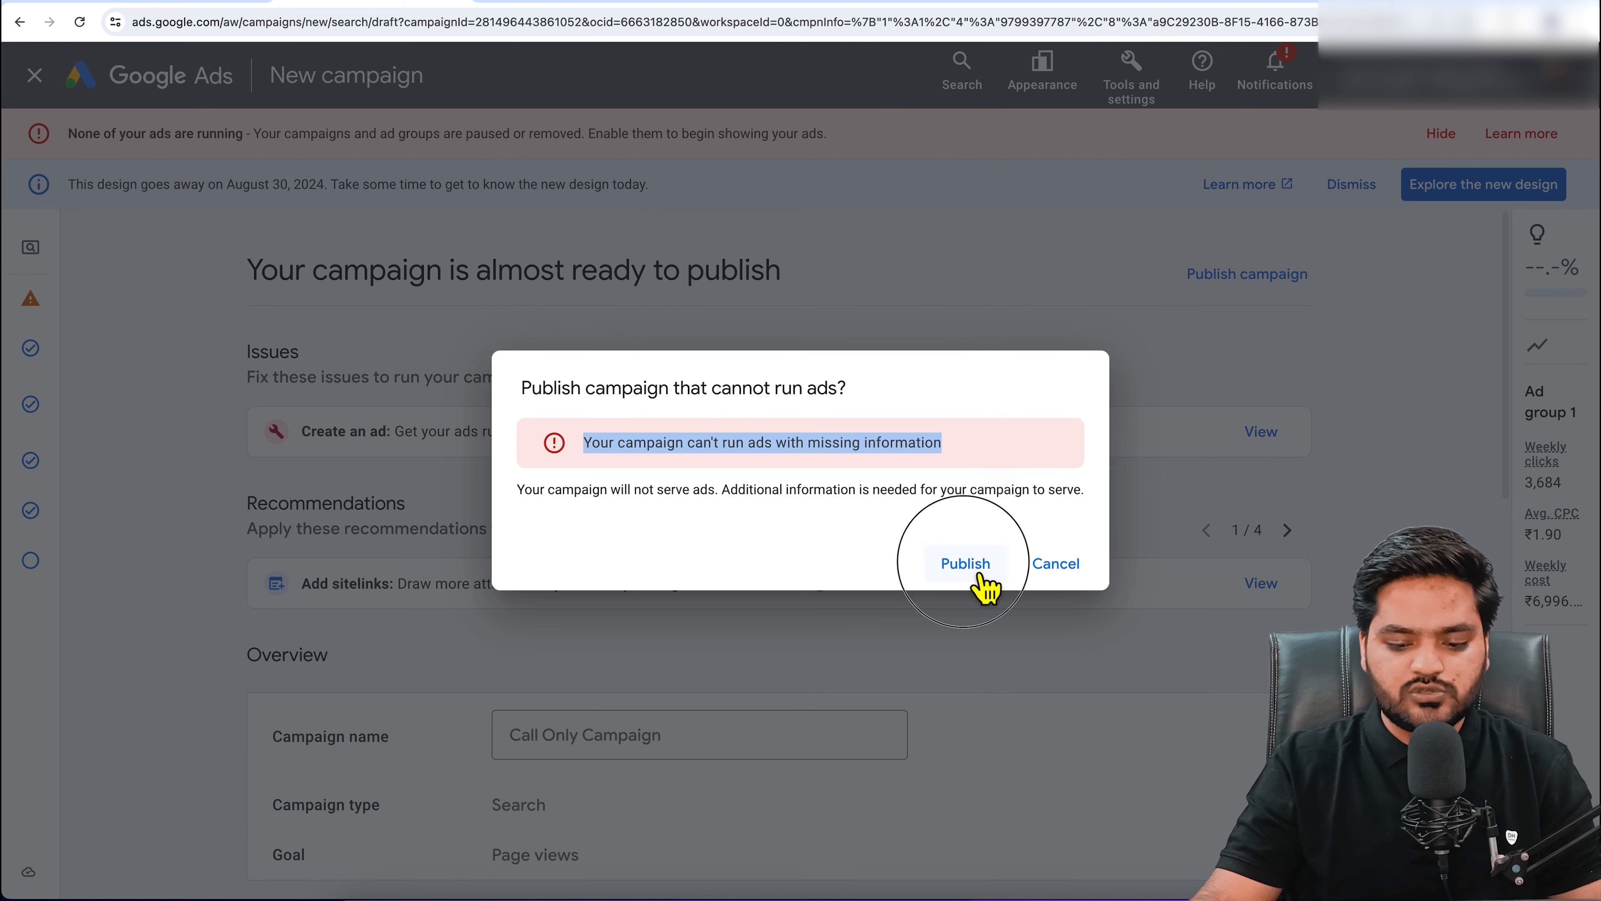
pyautogui.click(967, 564)
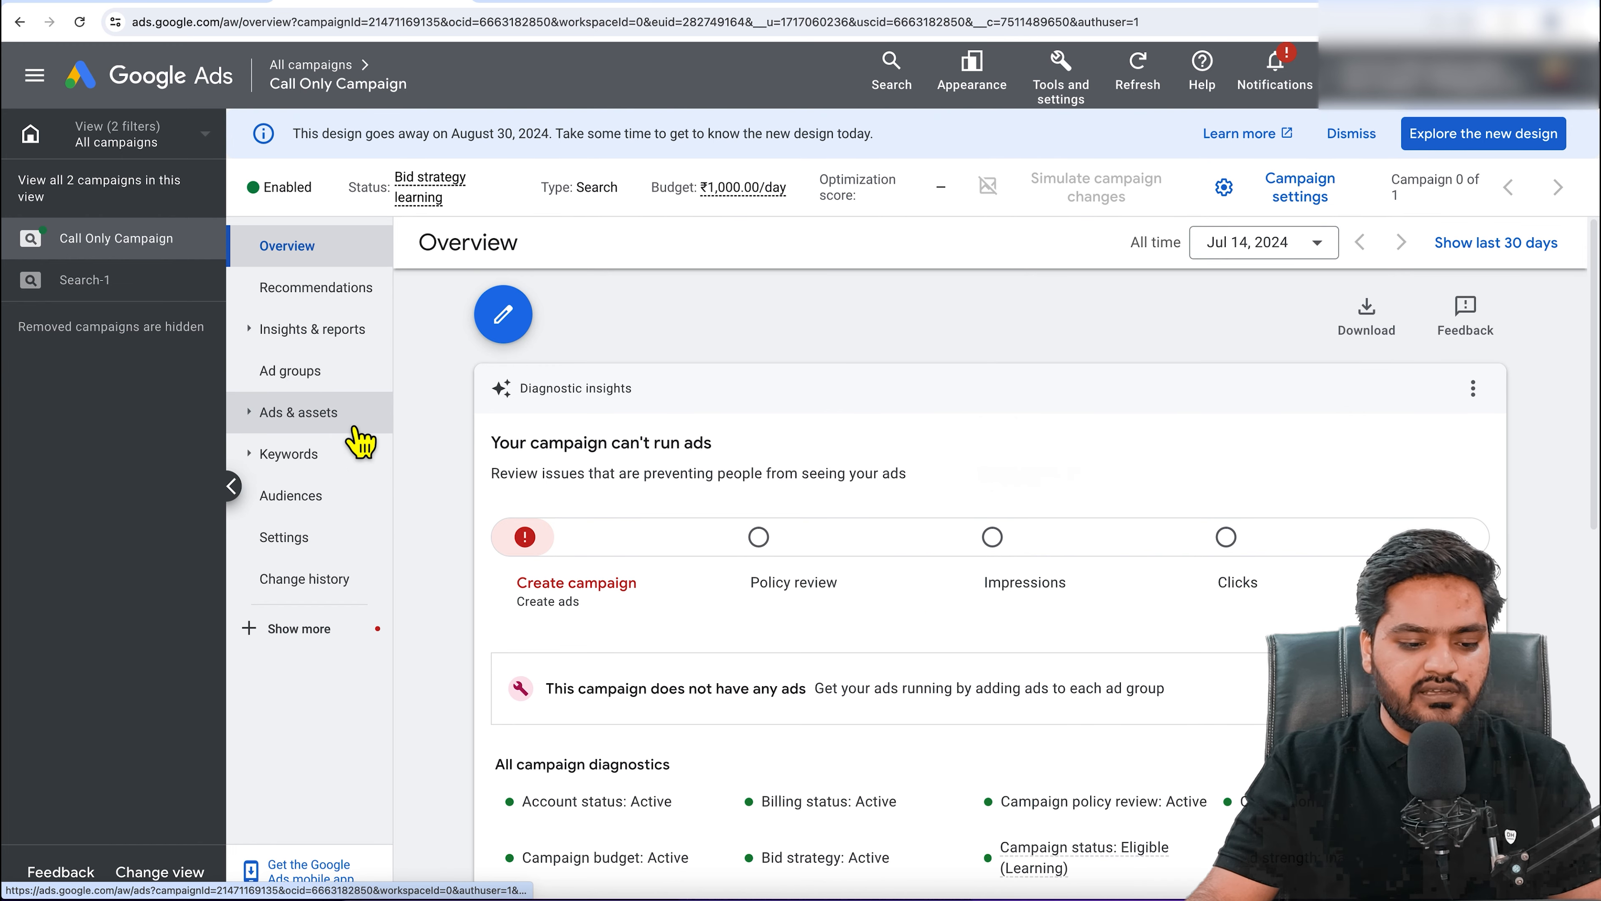
# Step: Go to Ad group 1's Ads page and begin adding a new ad
pyautogui.click(310, 371)
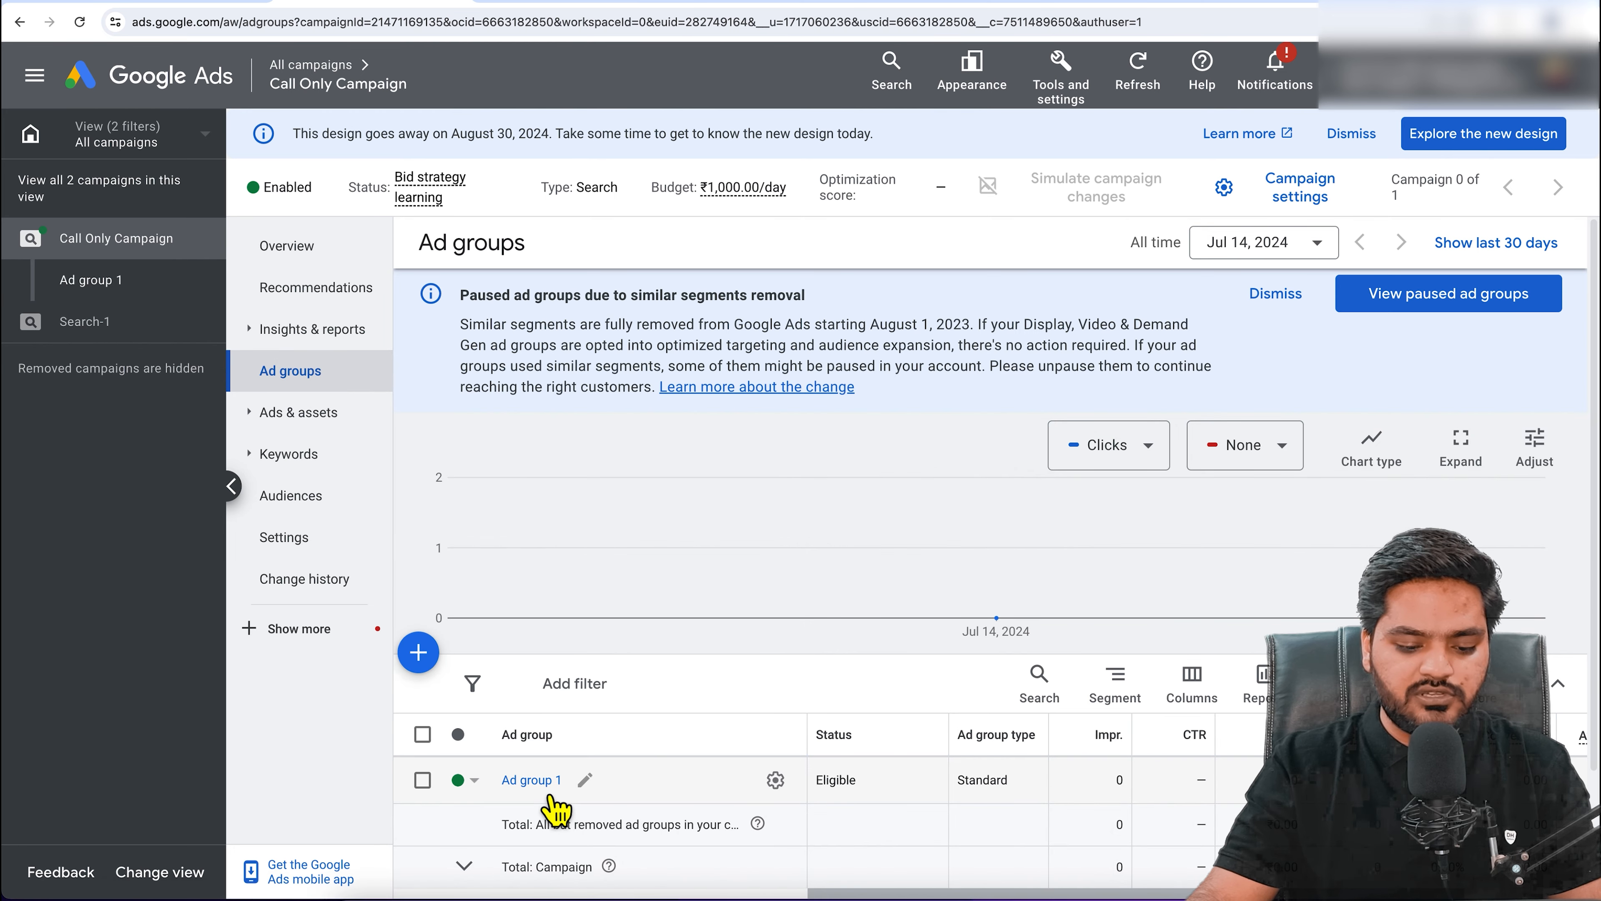
pyautogui.click(547, 780)
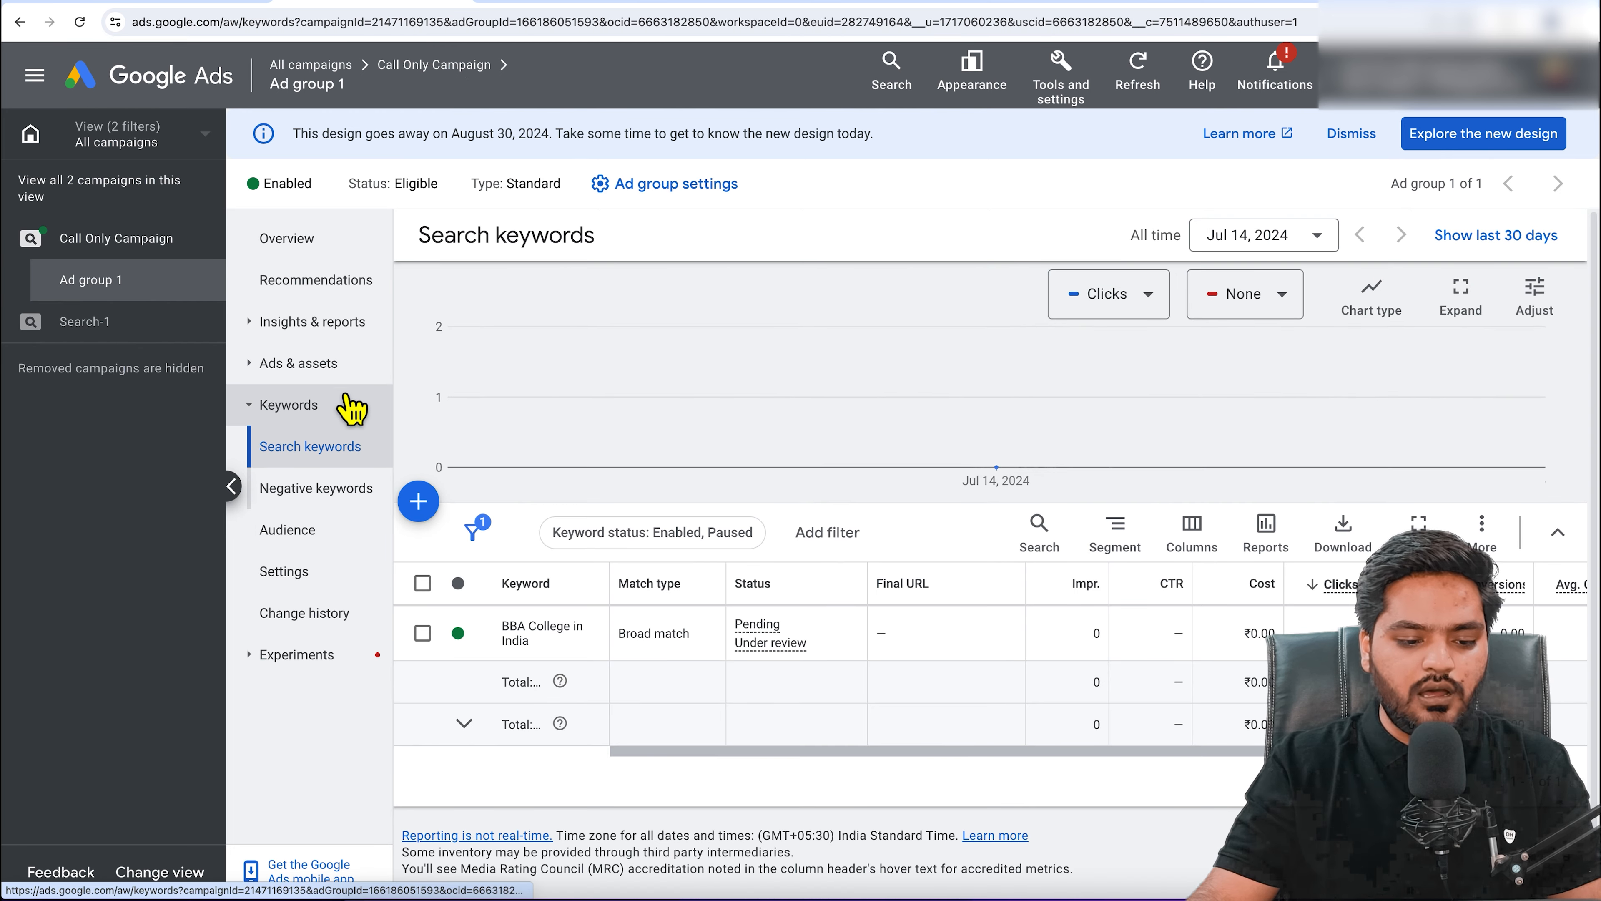
pyautogui.click(351, 372)
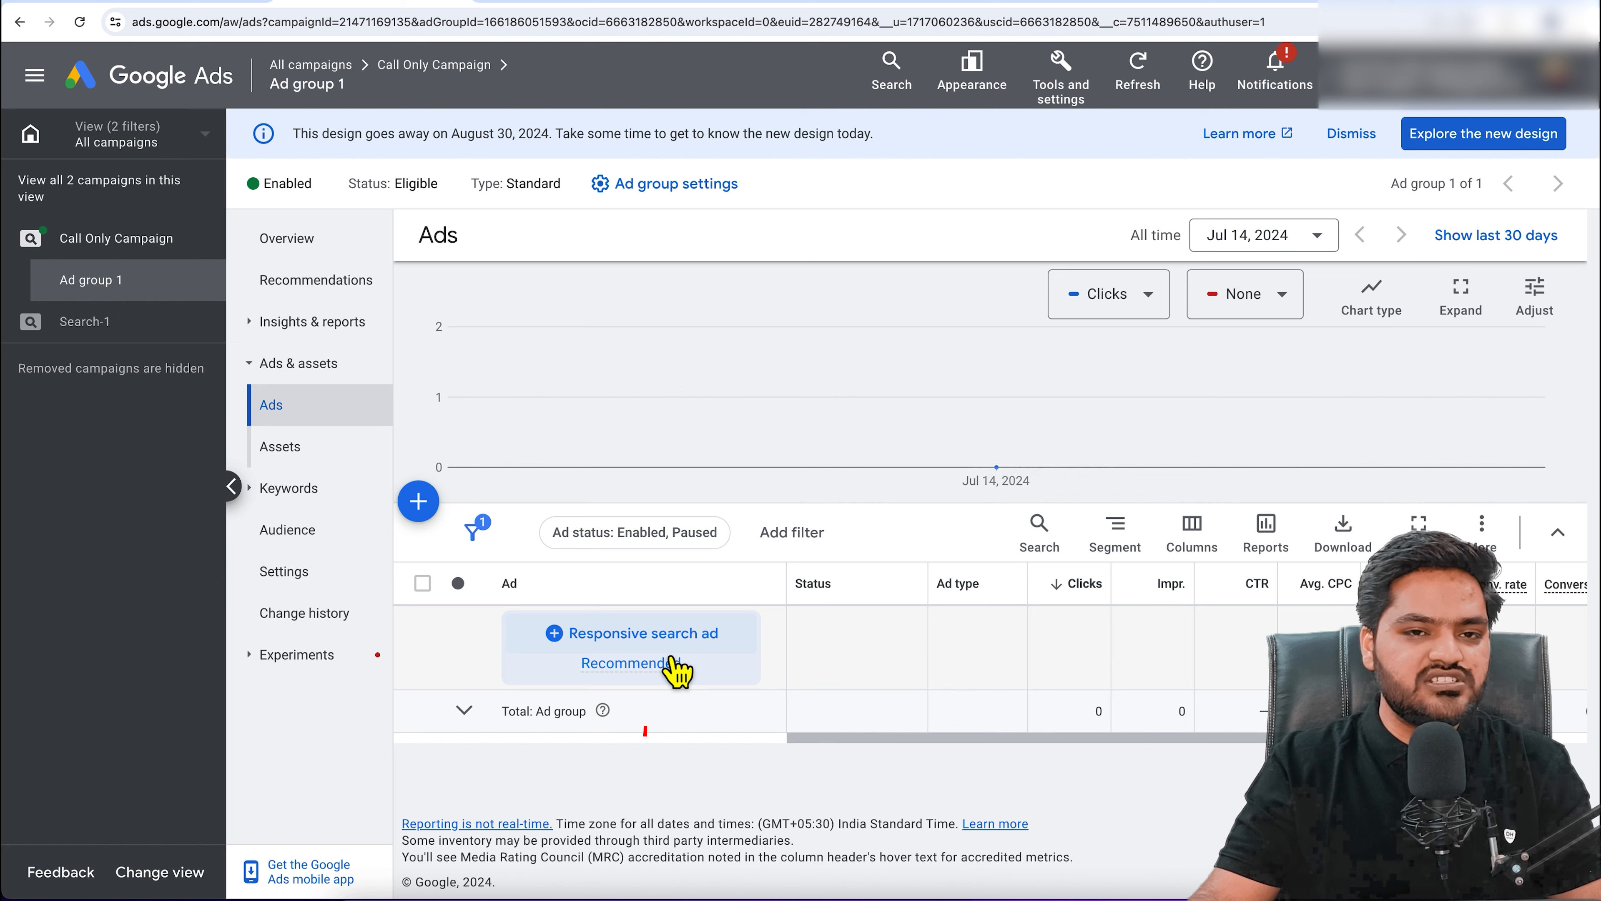
pyautogui.click(426, 512)
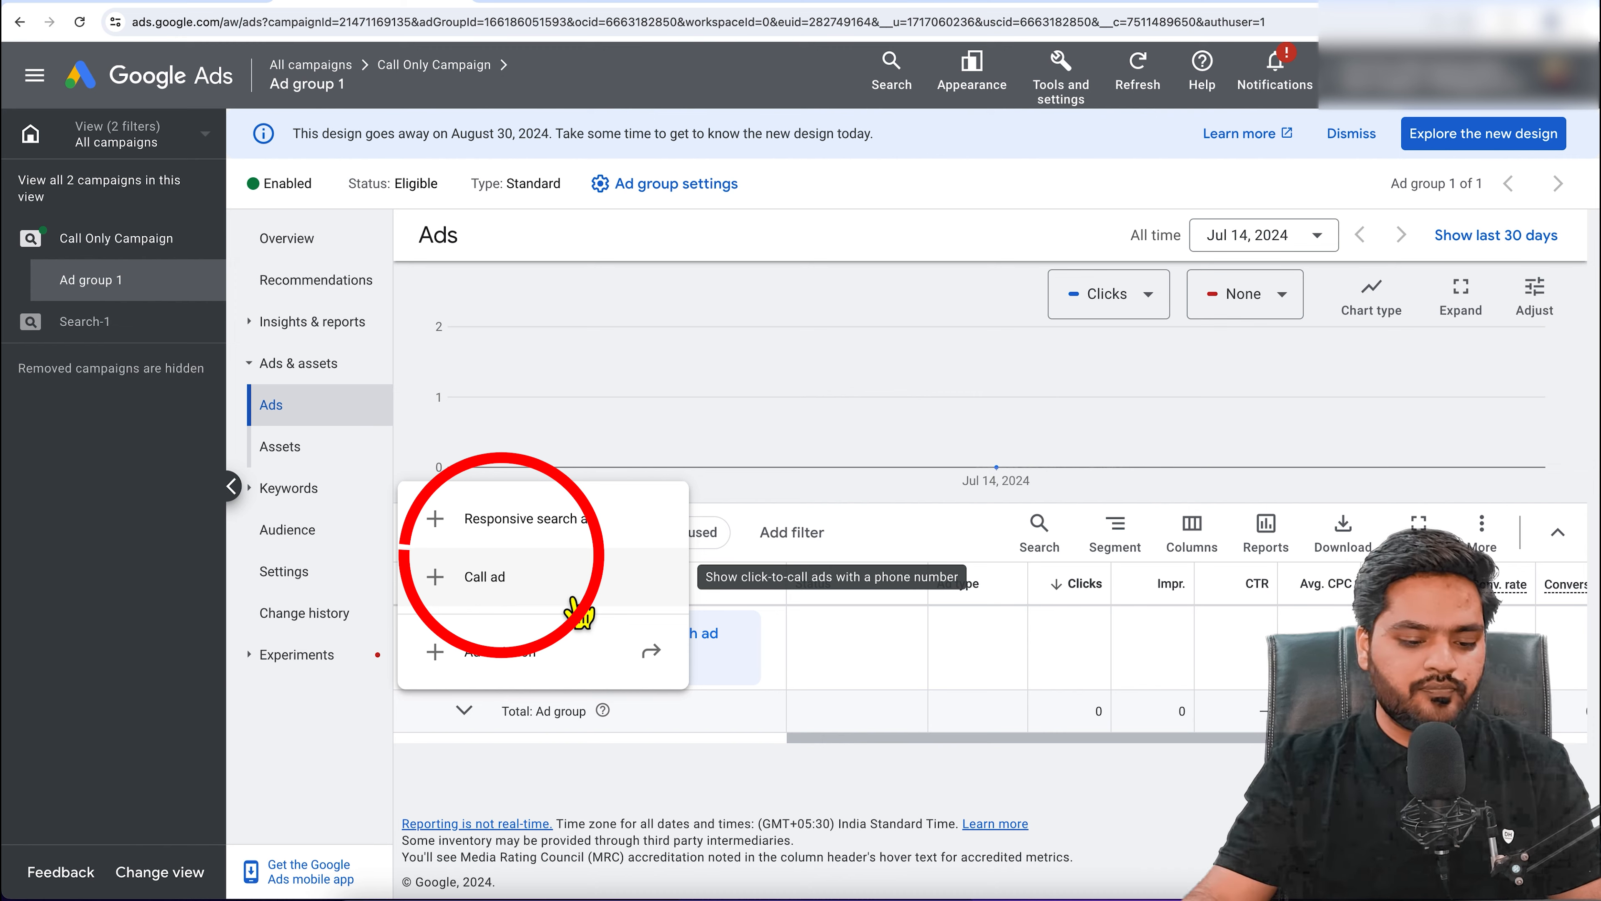
# Step: Create a call ad with India as country and the business phone number entered
pyautogui.click(530, 590)
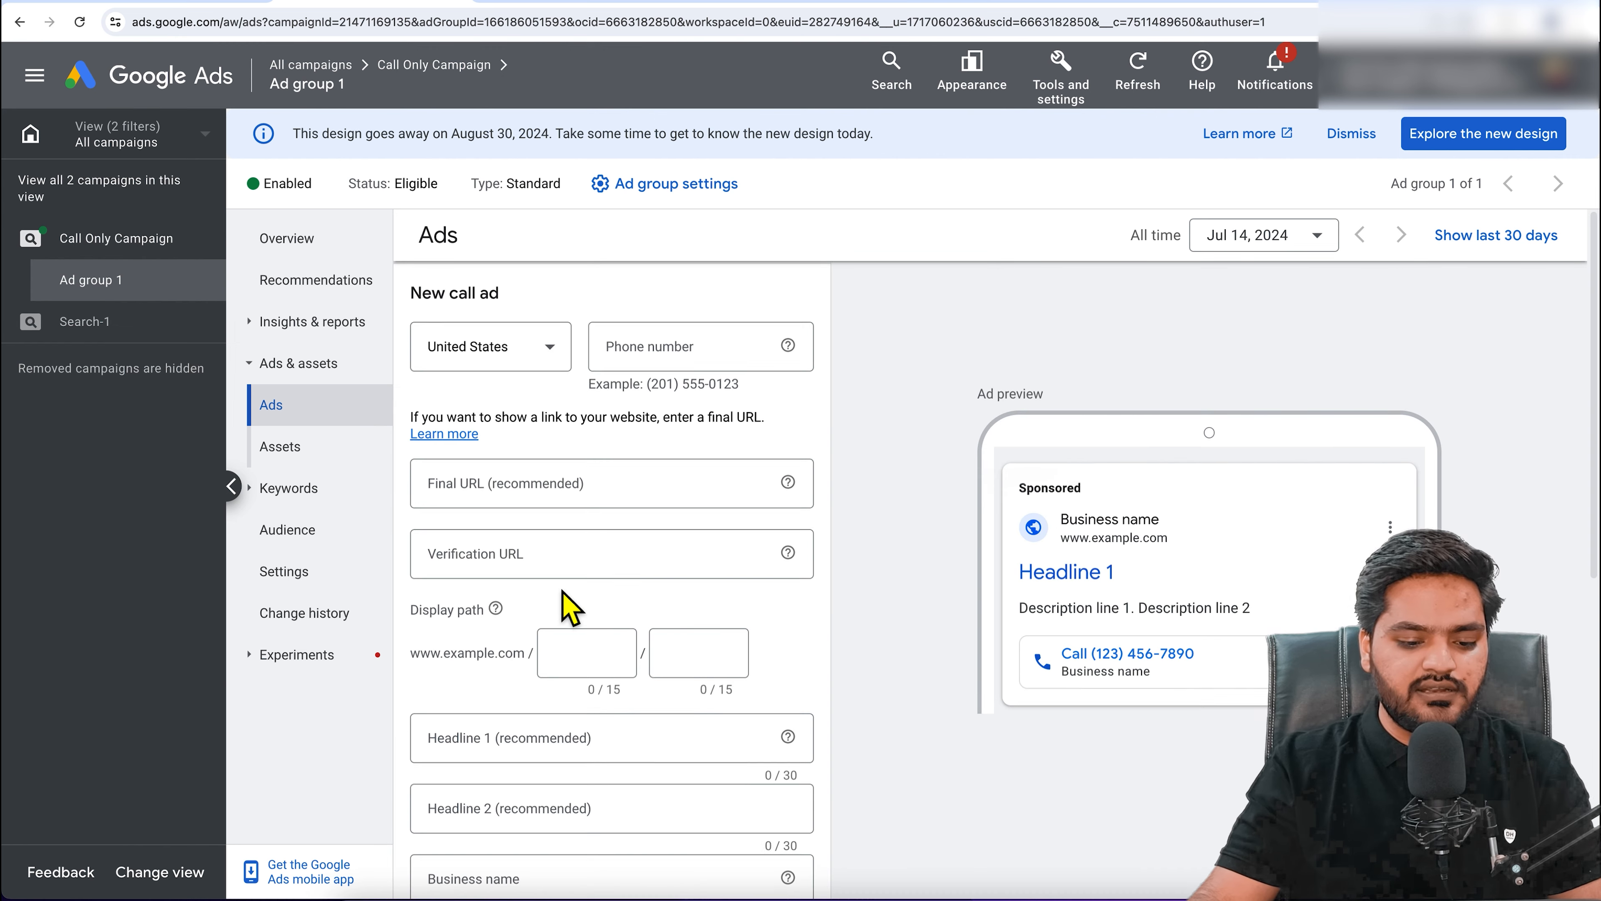
pyautogui.click(530, 367)
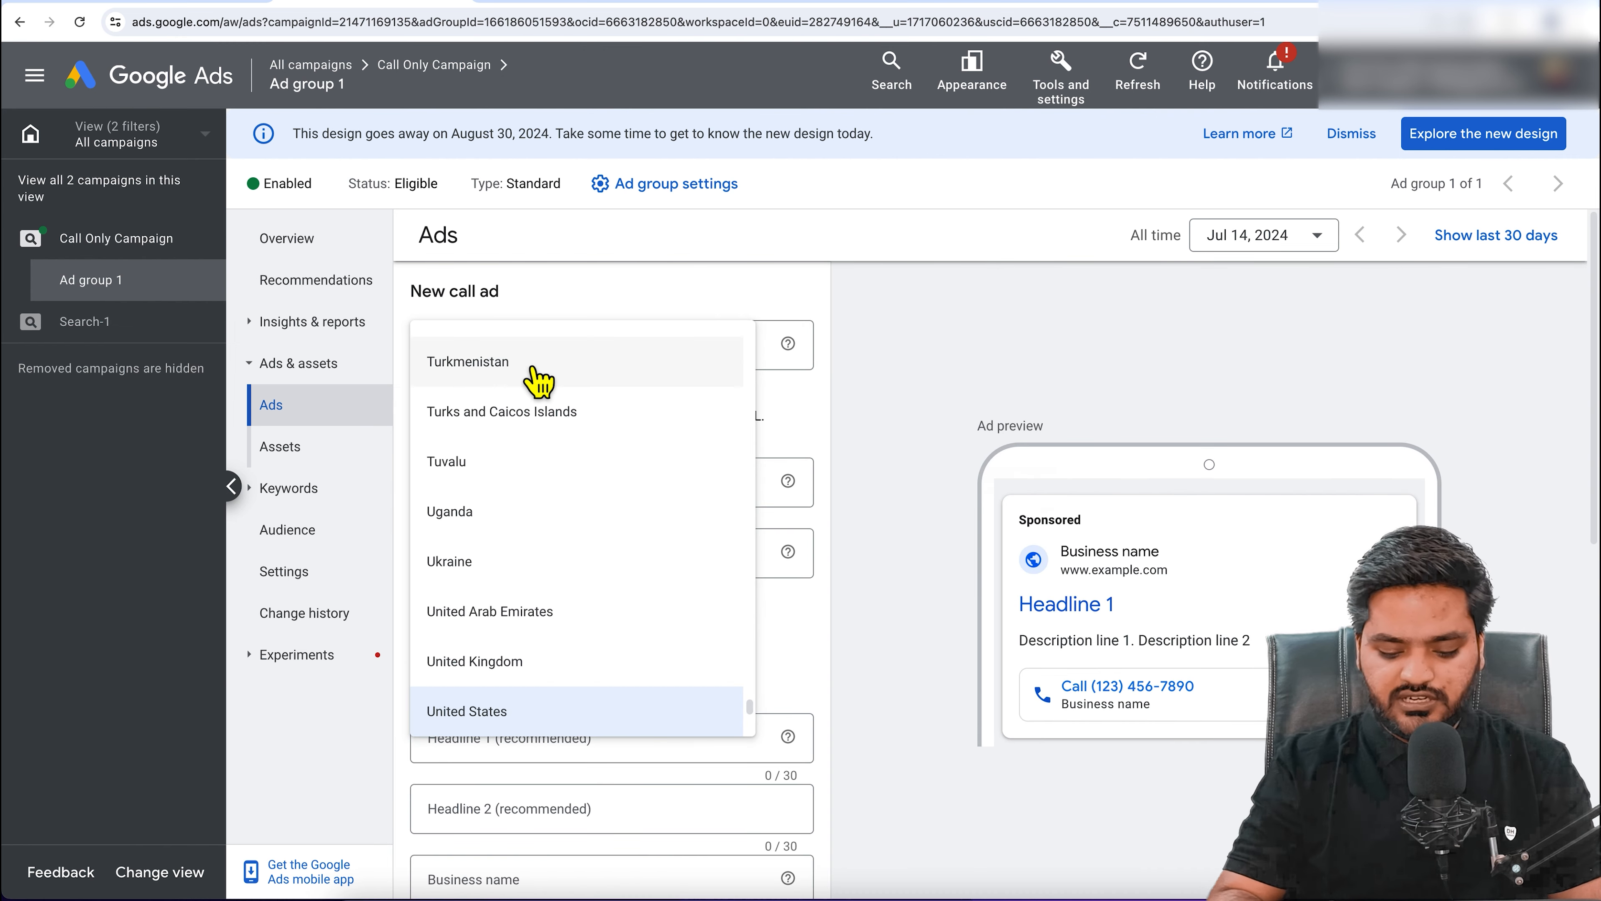
pyautogui.scroll(-5, 537, 378)
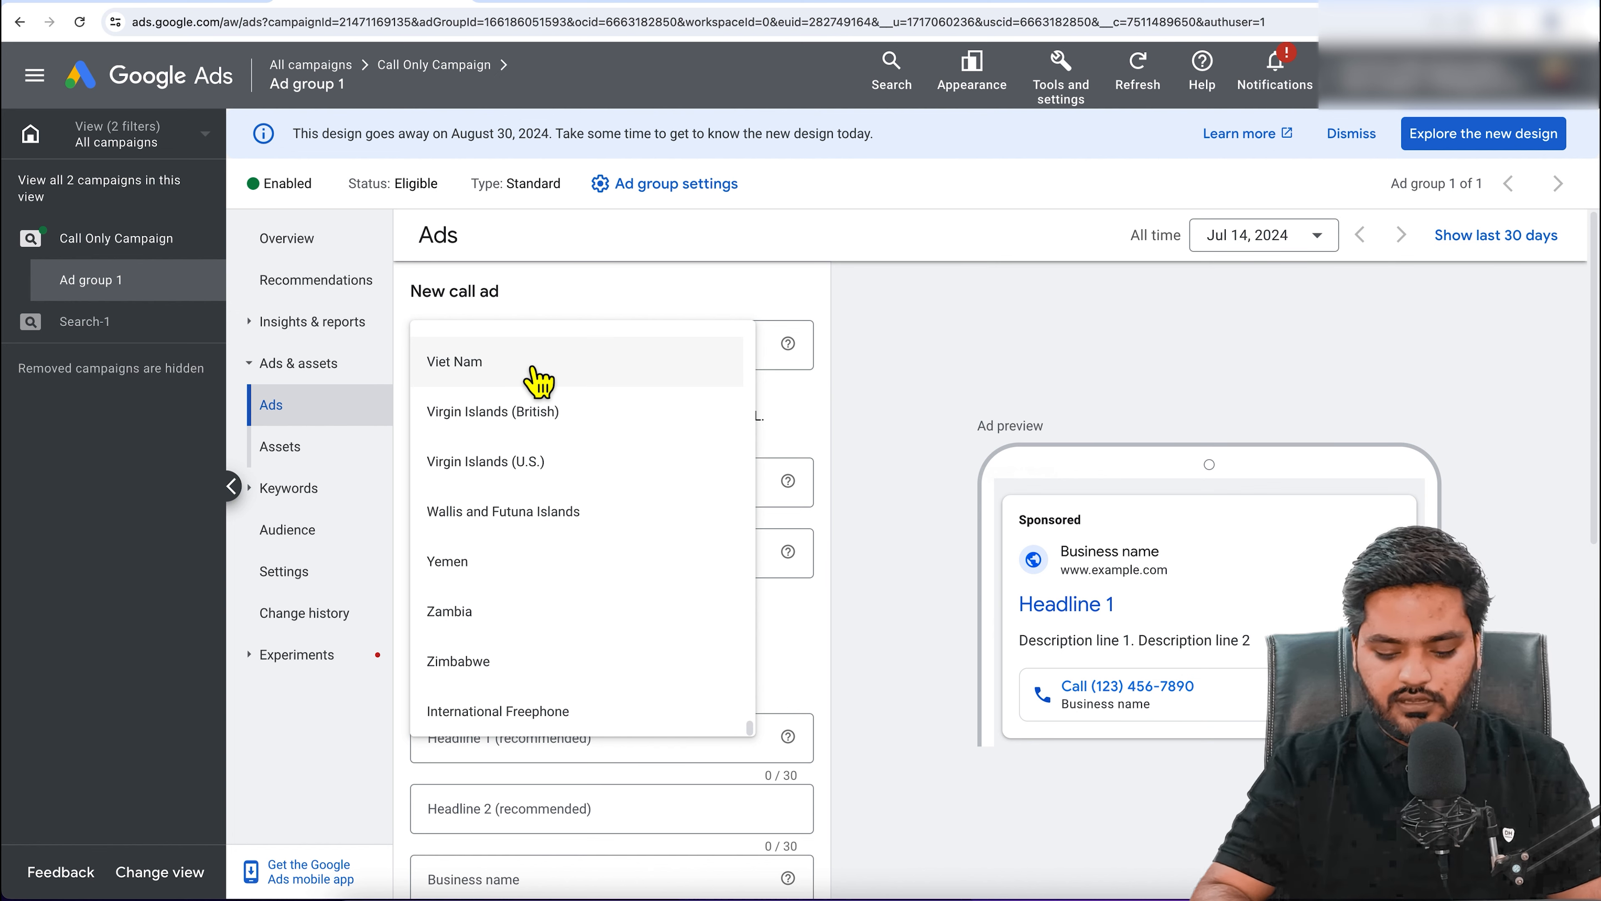
pyautogui.press('i')
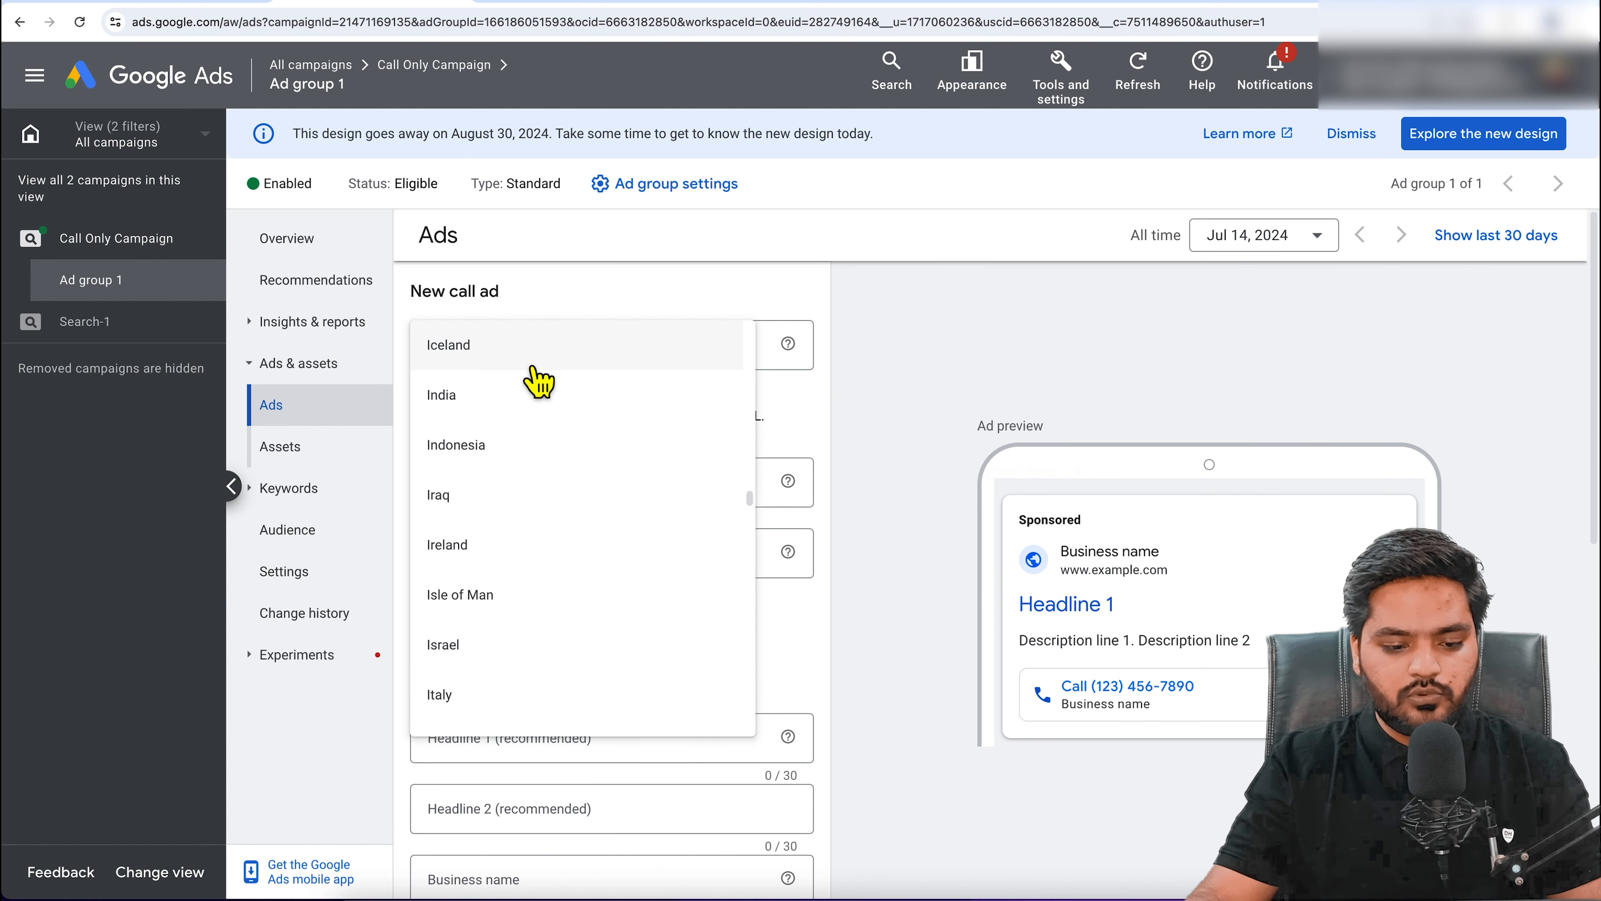
pyautogui.click(527, 397)
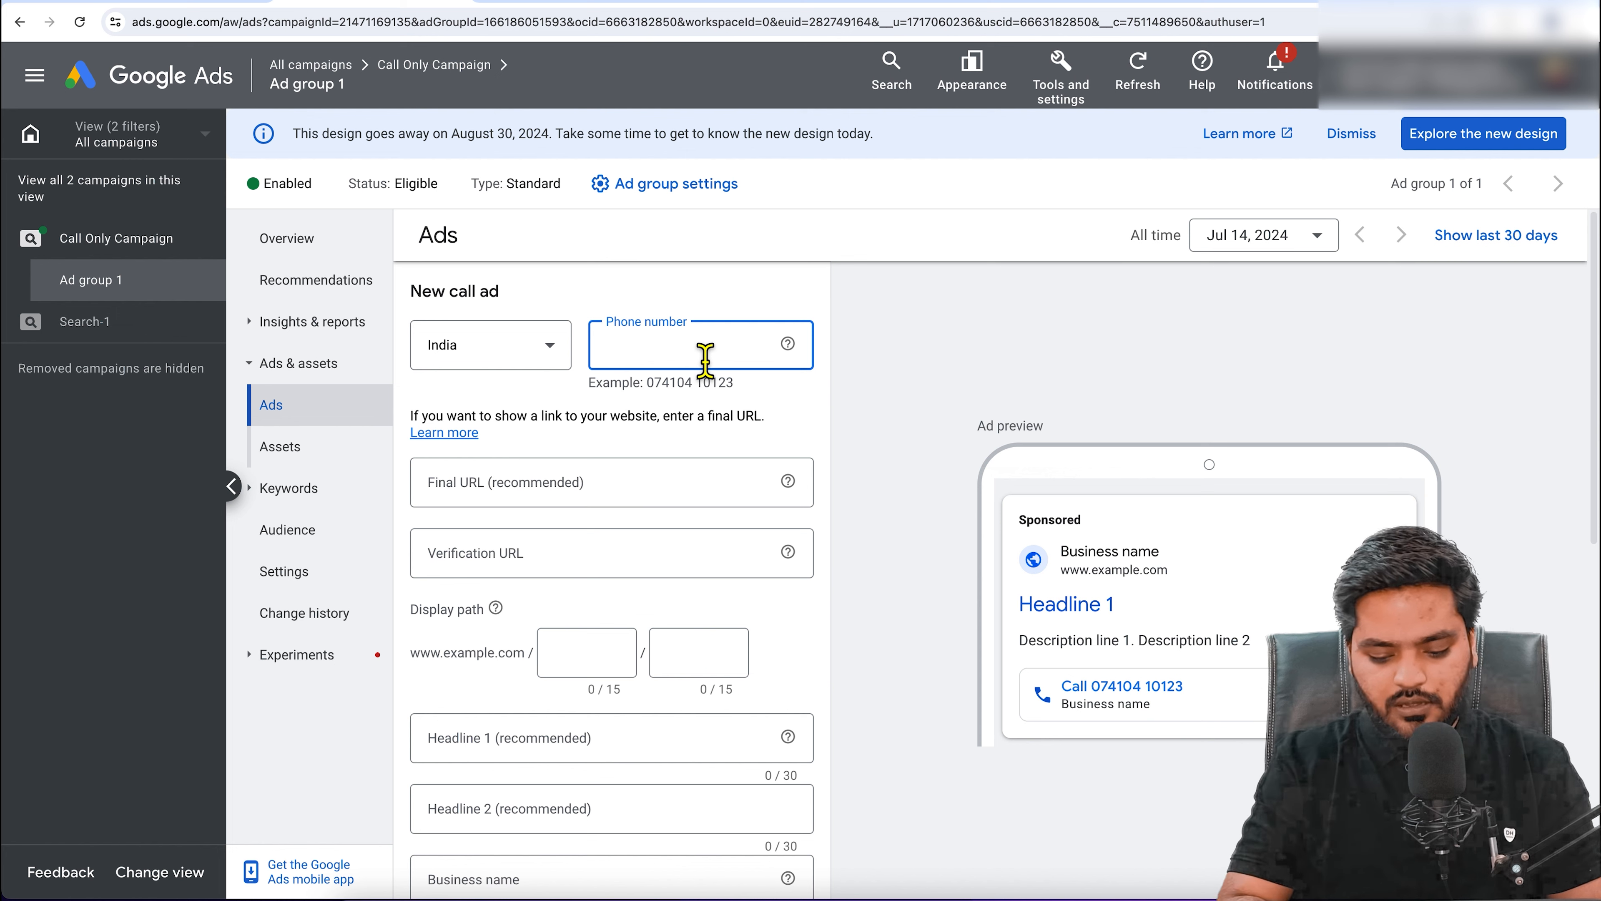
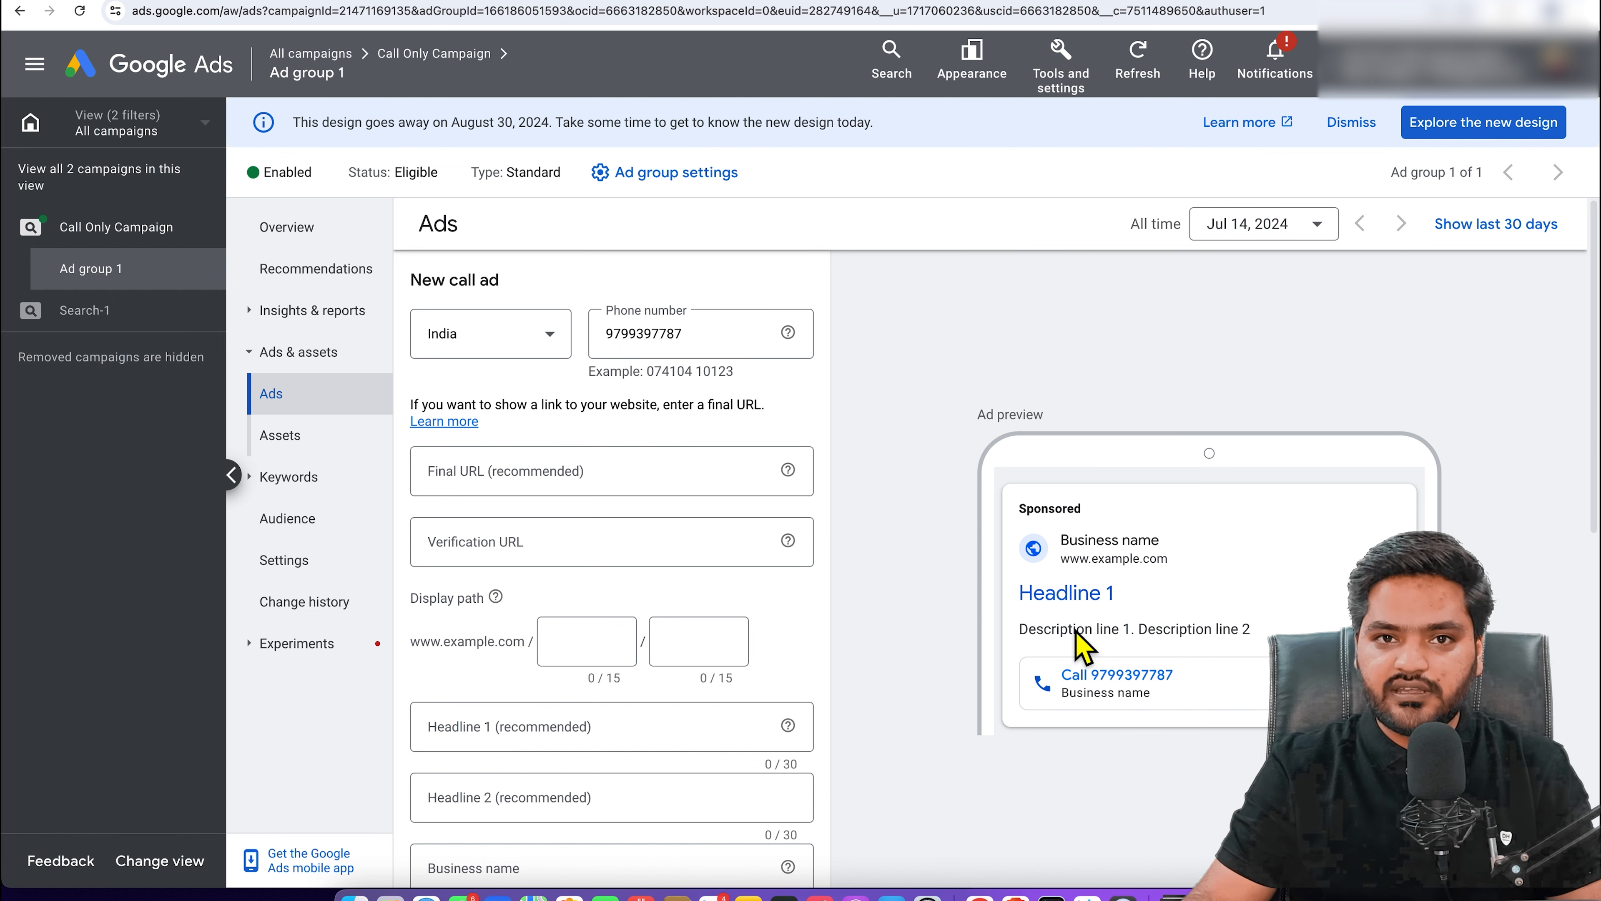
# Step: Compare the example call-only ad screenshot with the call ad form, then grab the learnwp.co.in address
pyautogui.click(597, 1)
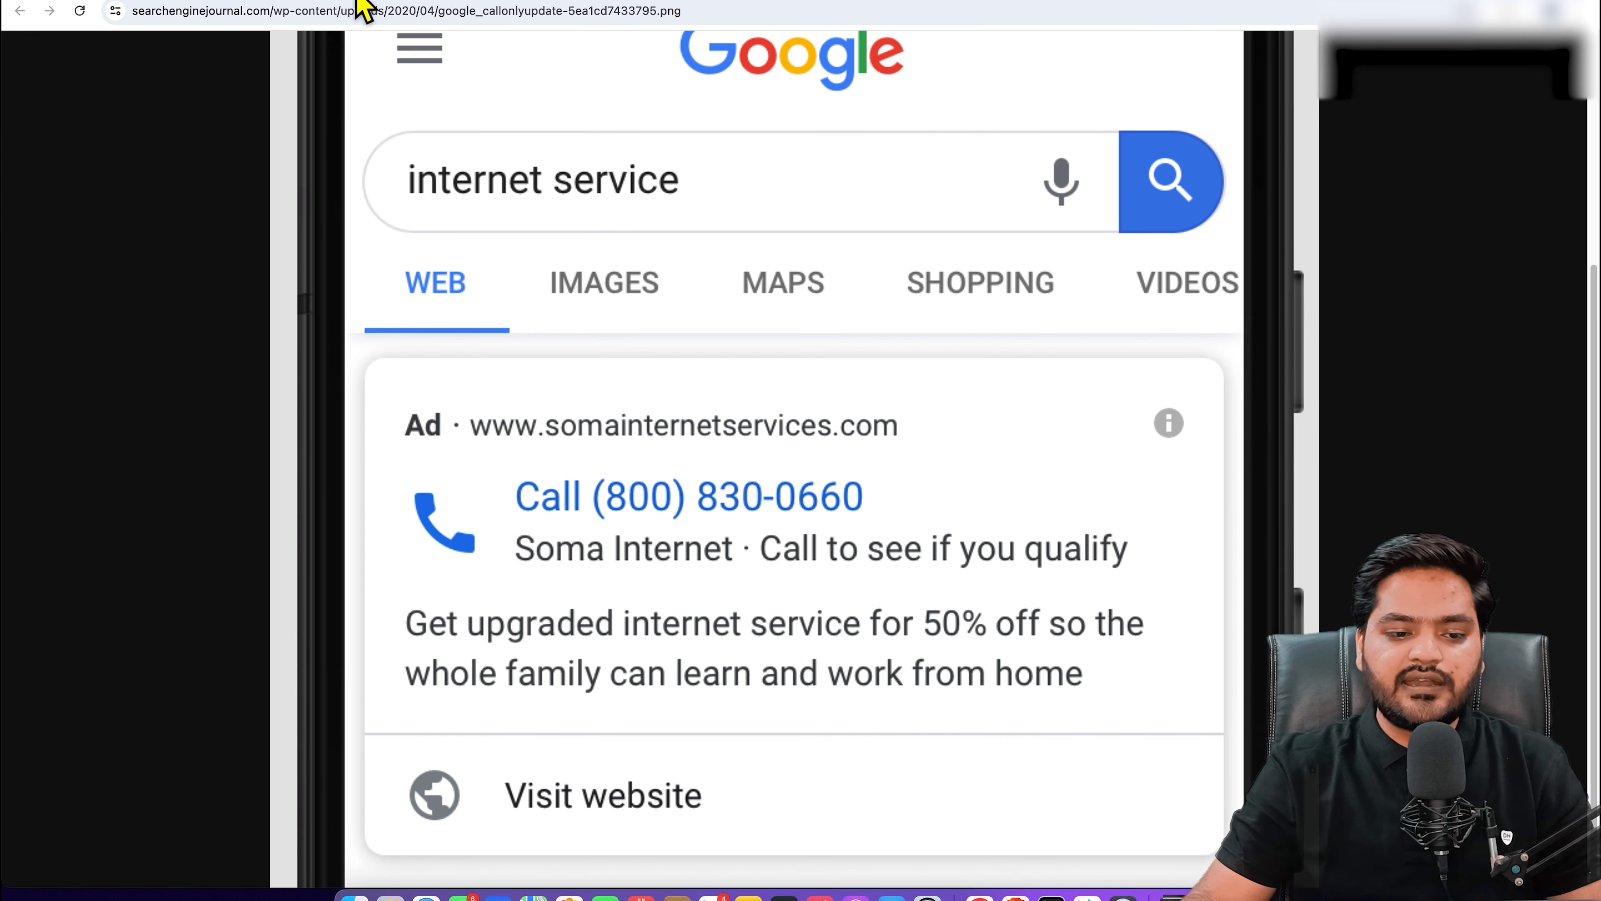
pyautogui.click(378, 2)
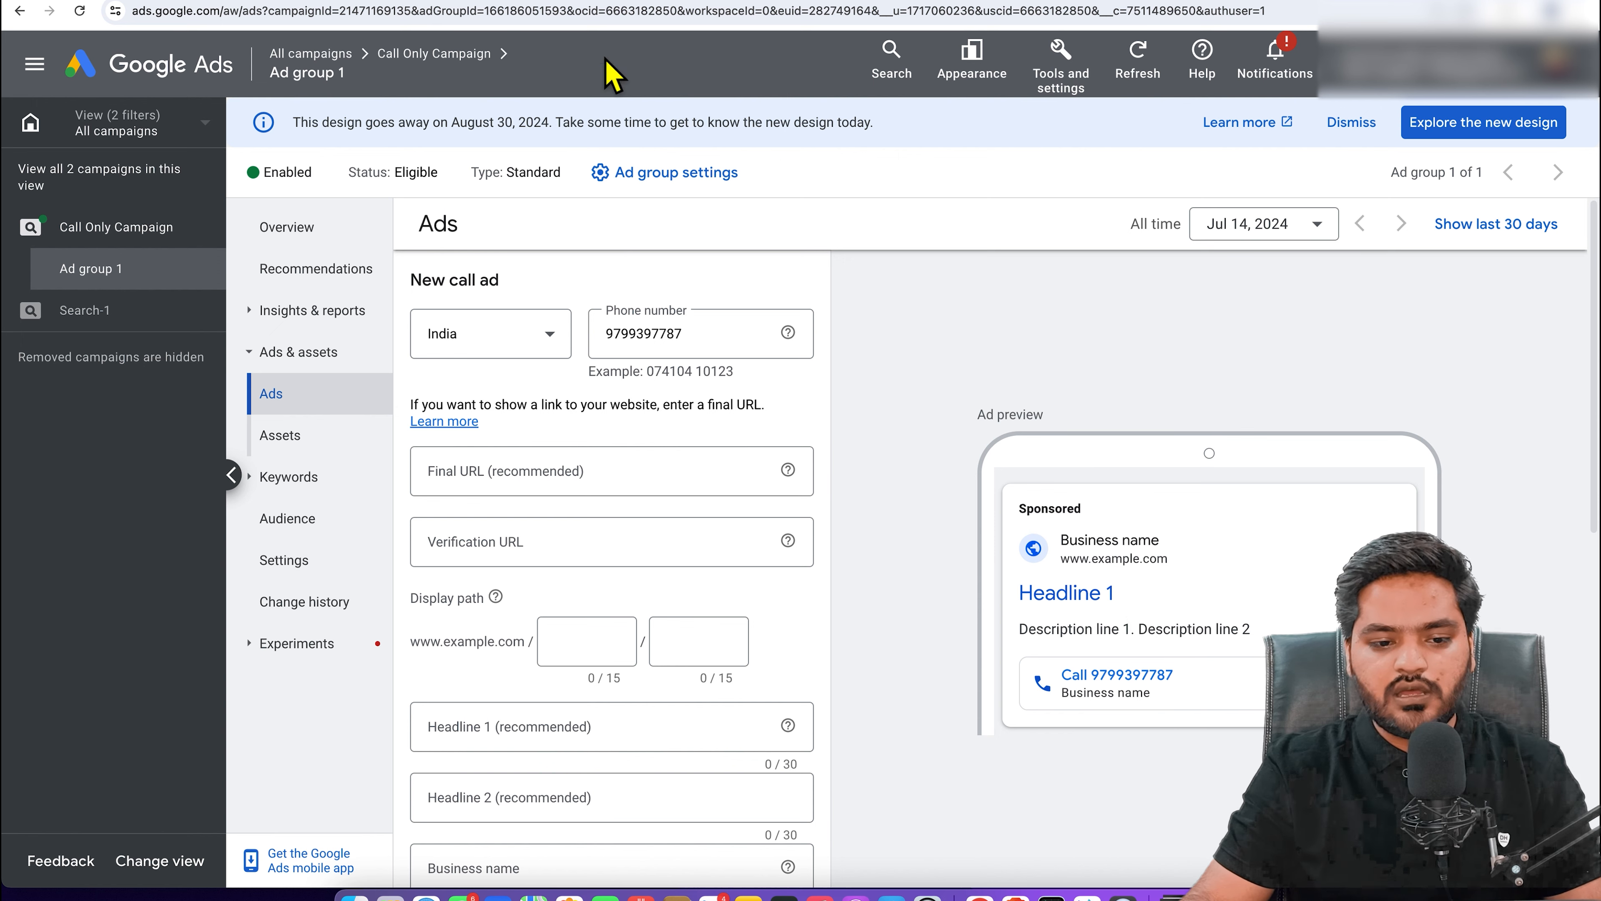
pyautogui.click(562, 7)
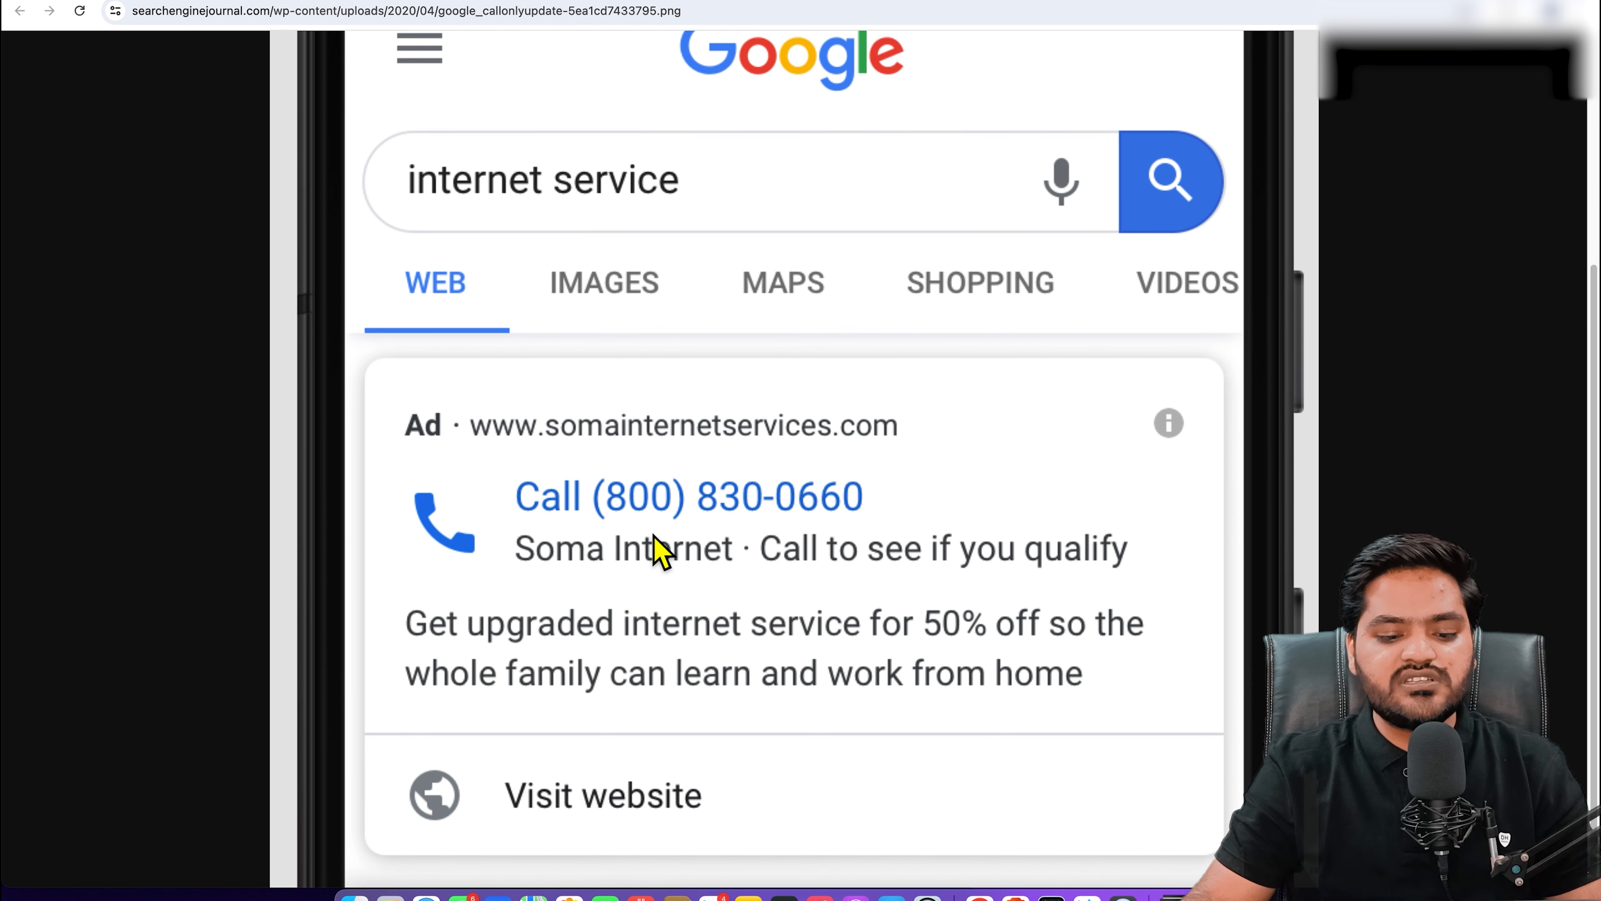
pyautogui.click(394, 7)
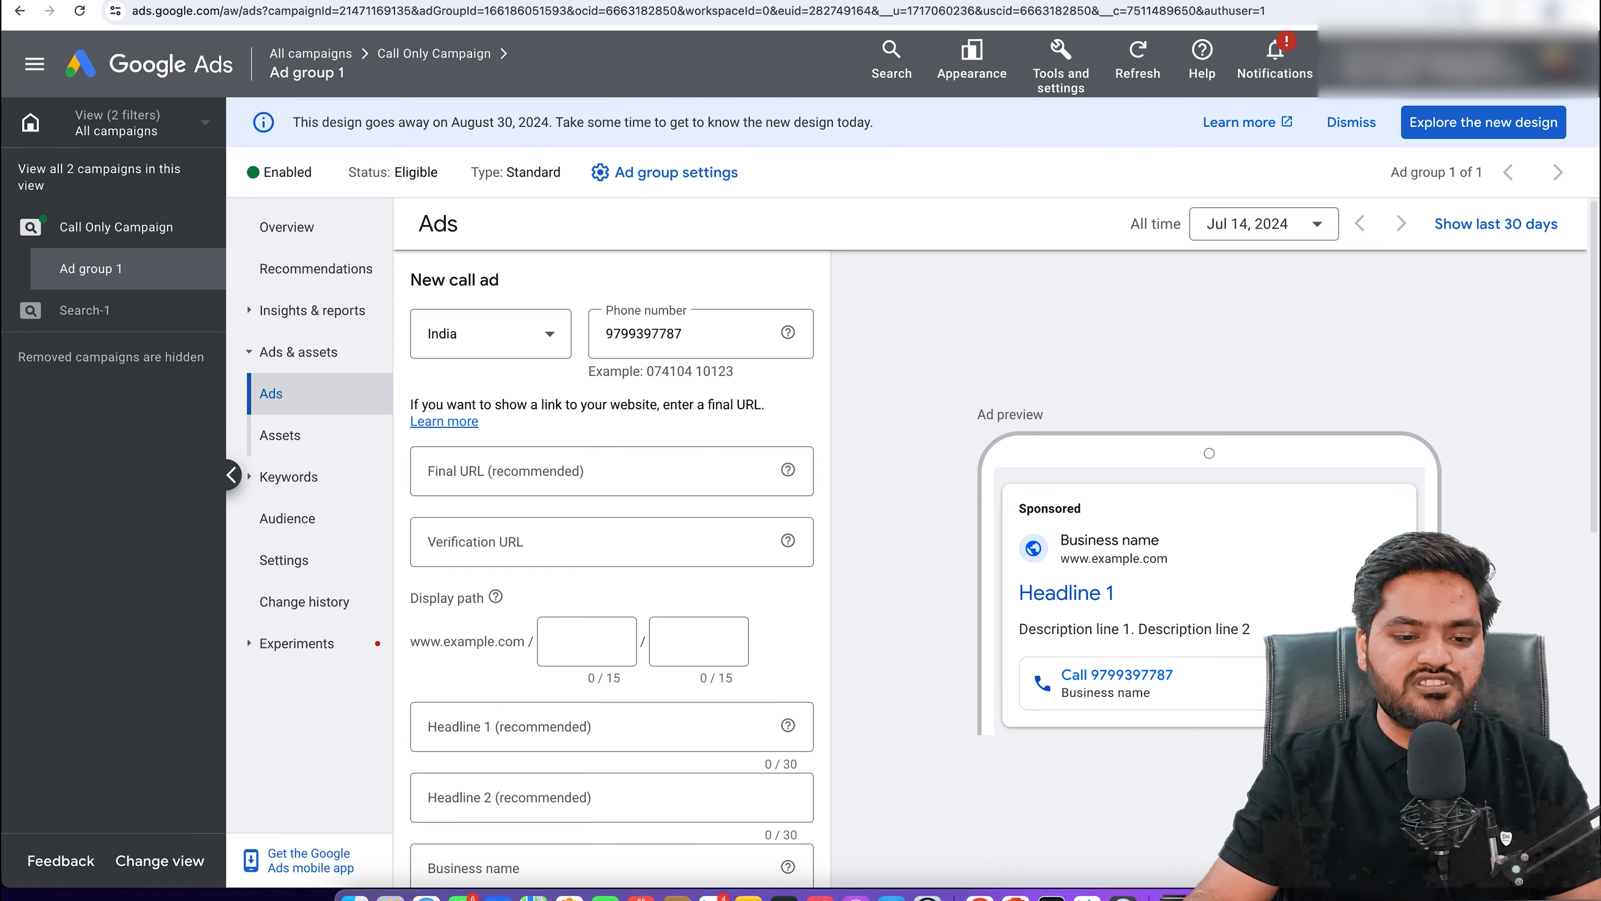
pyautogui.click(570, 10)
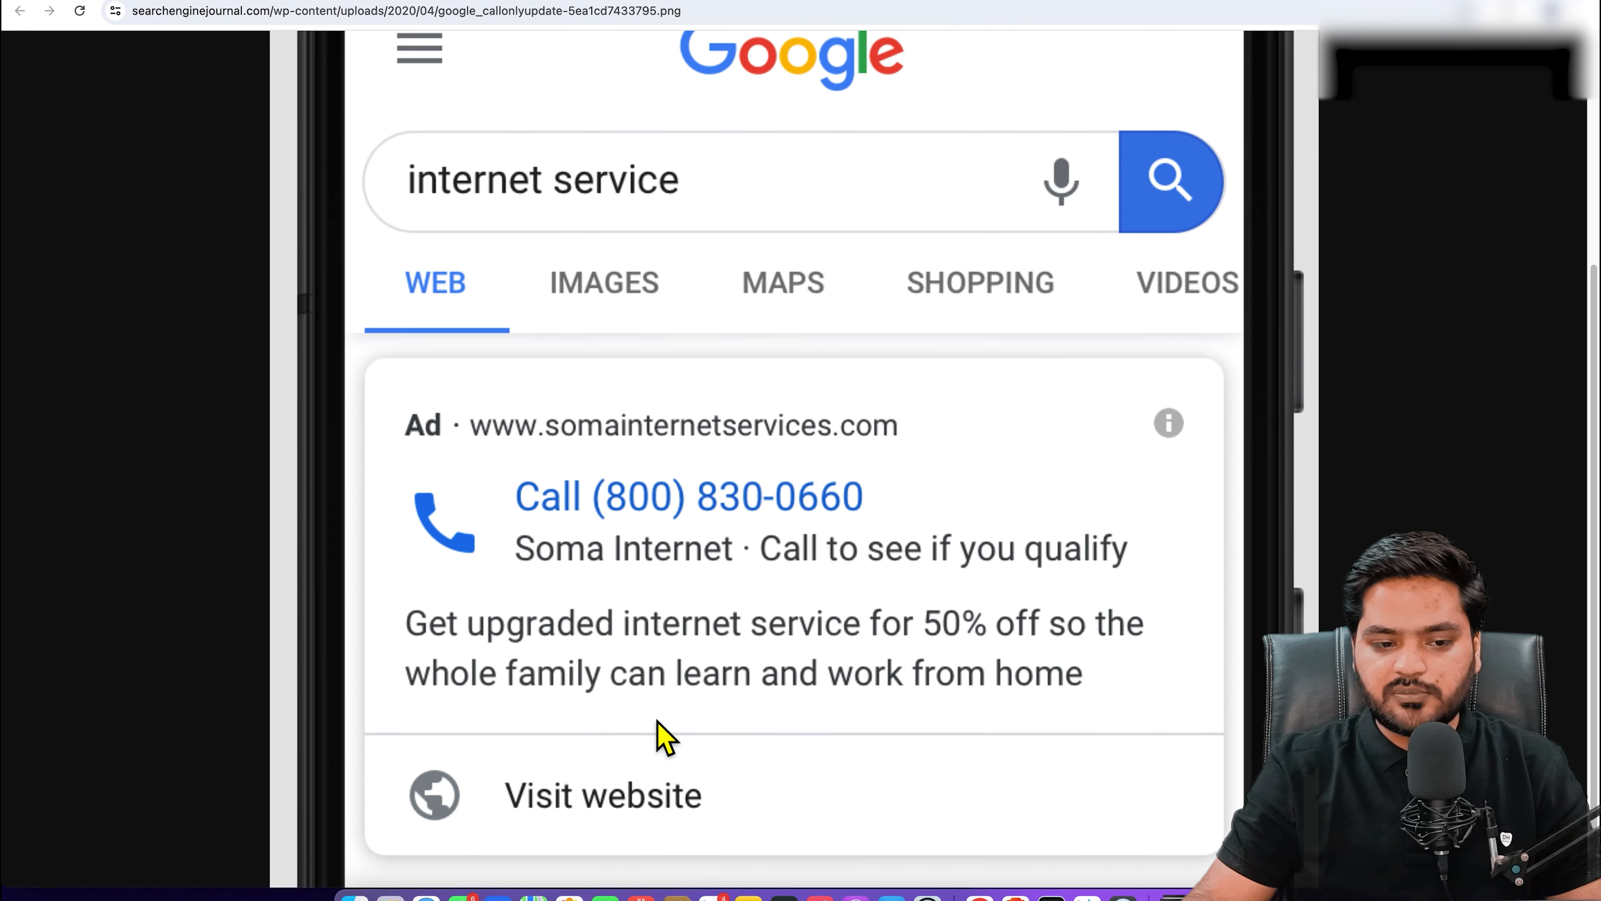
pyautogui.click(381, 6)
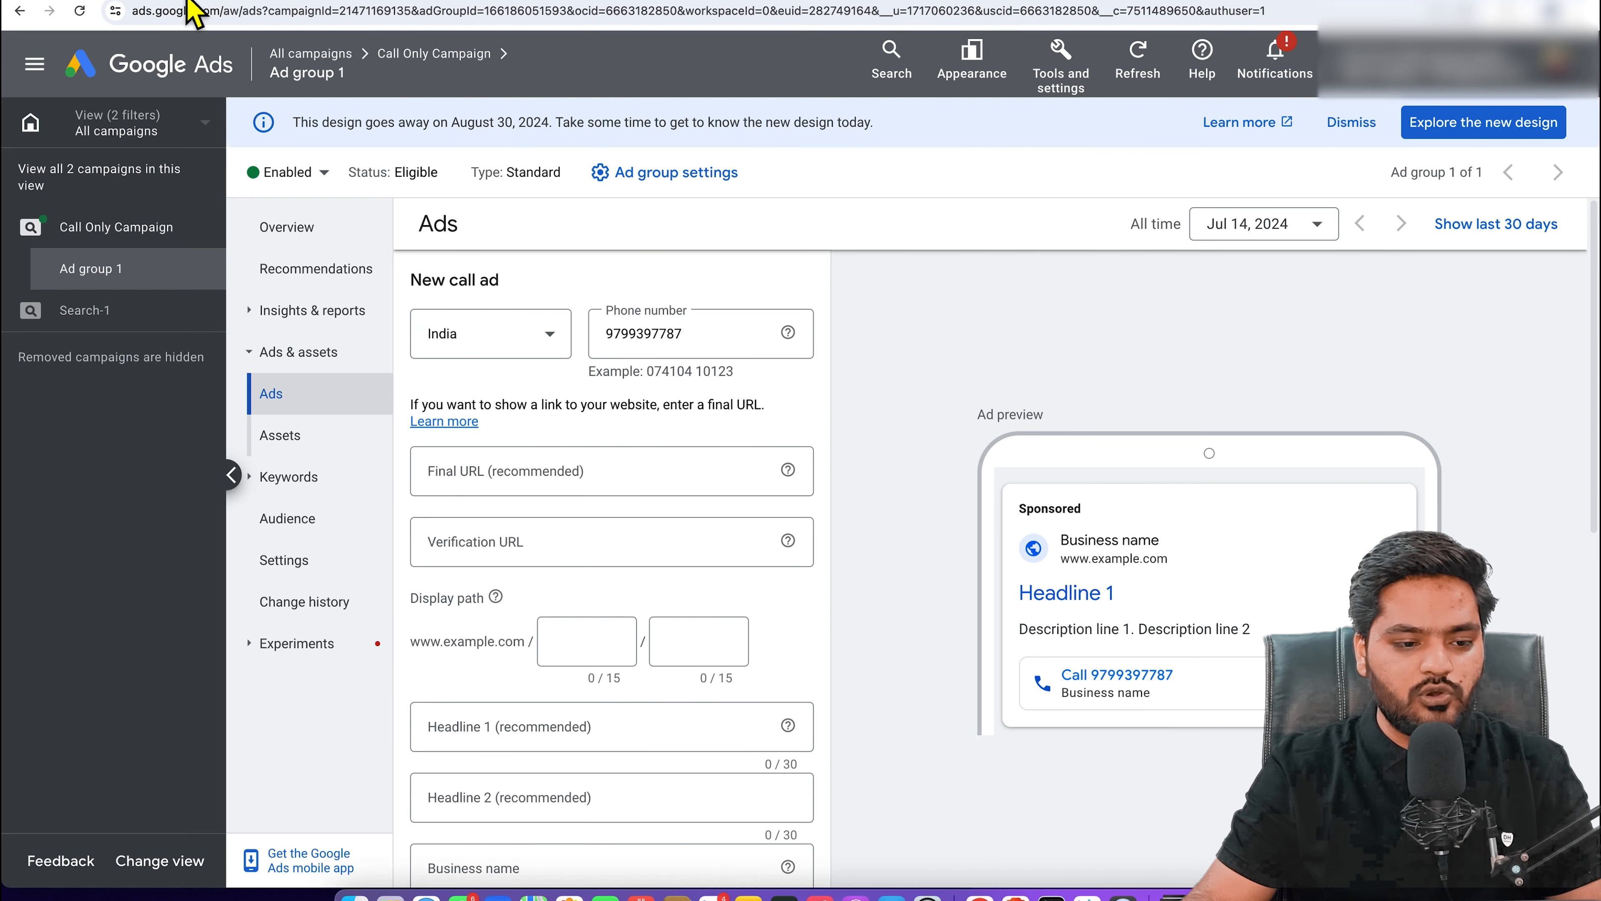
pyautogui.click(192, 8)
pyautogui.click(414, 7)
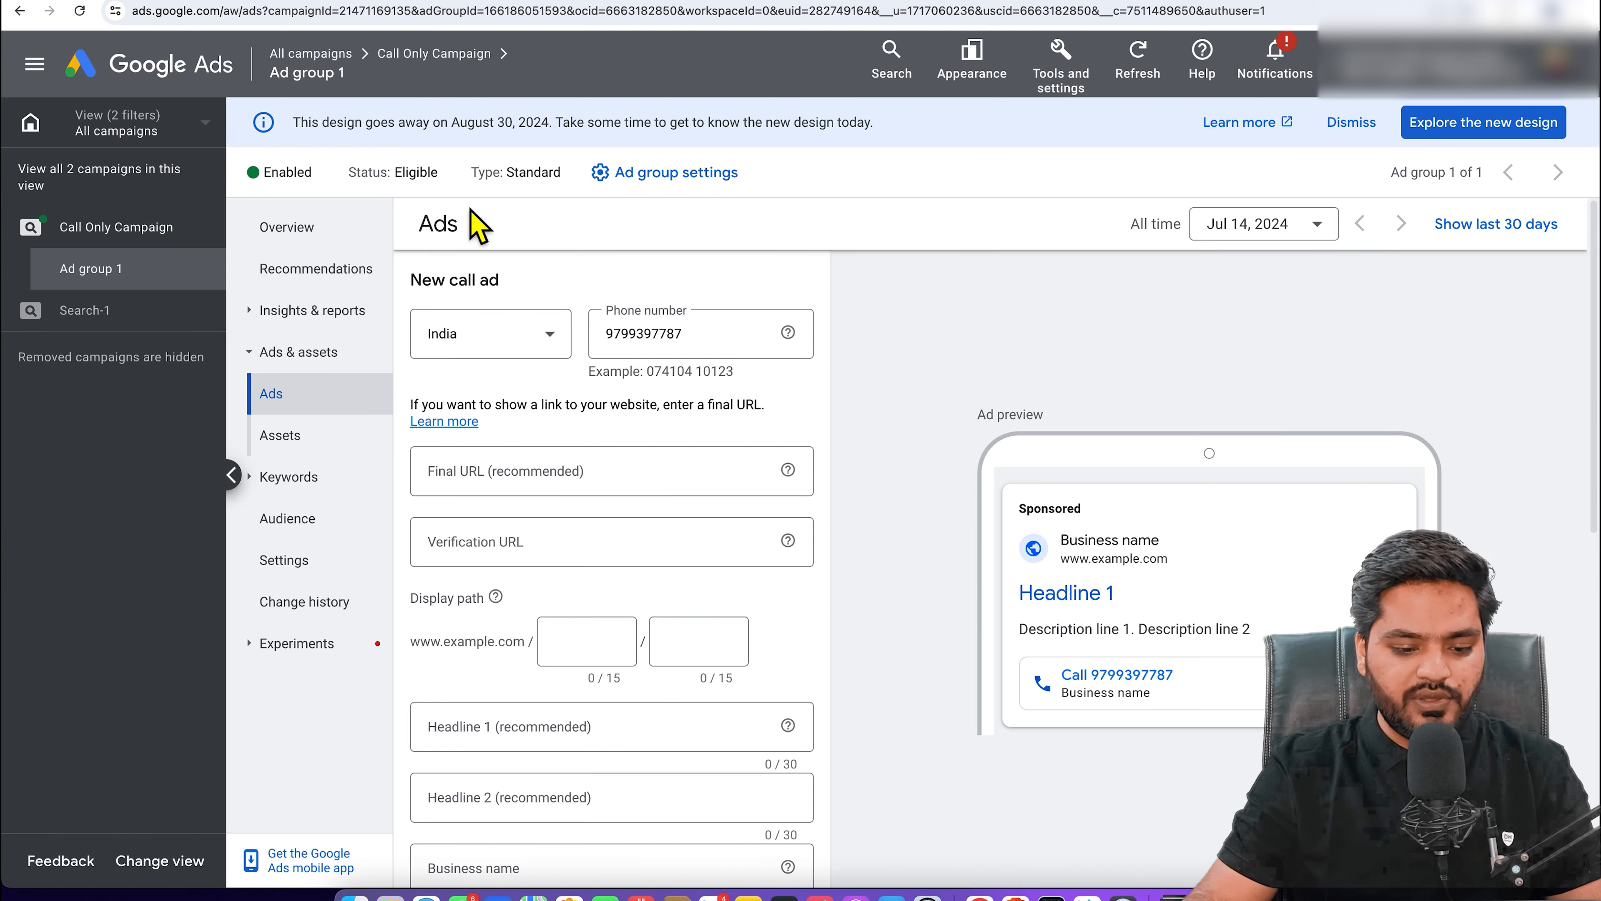
pyautogui.click(565, 492)
pyautogui.write('https://learnwp.co.in/')
pyautogui.click(646, 432)
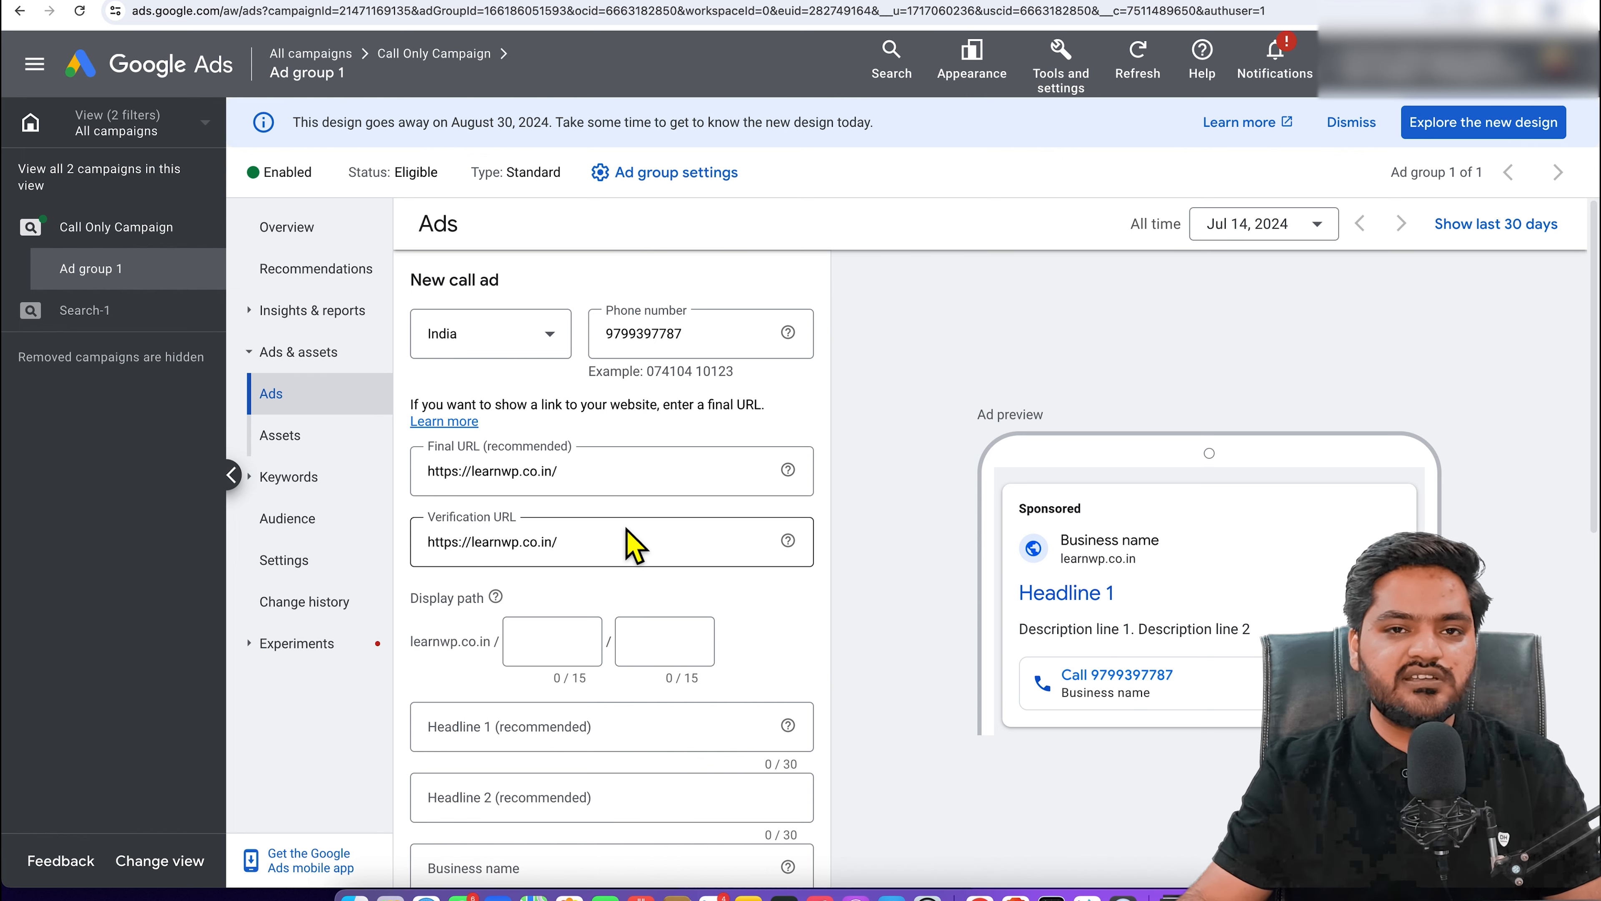
# Step: Set the ad's display path to bba-college / in-india
pyautogui.scroll(-1, 630, 546)
pyautogui.click(544, 616)
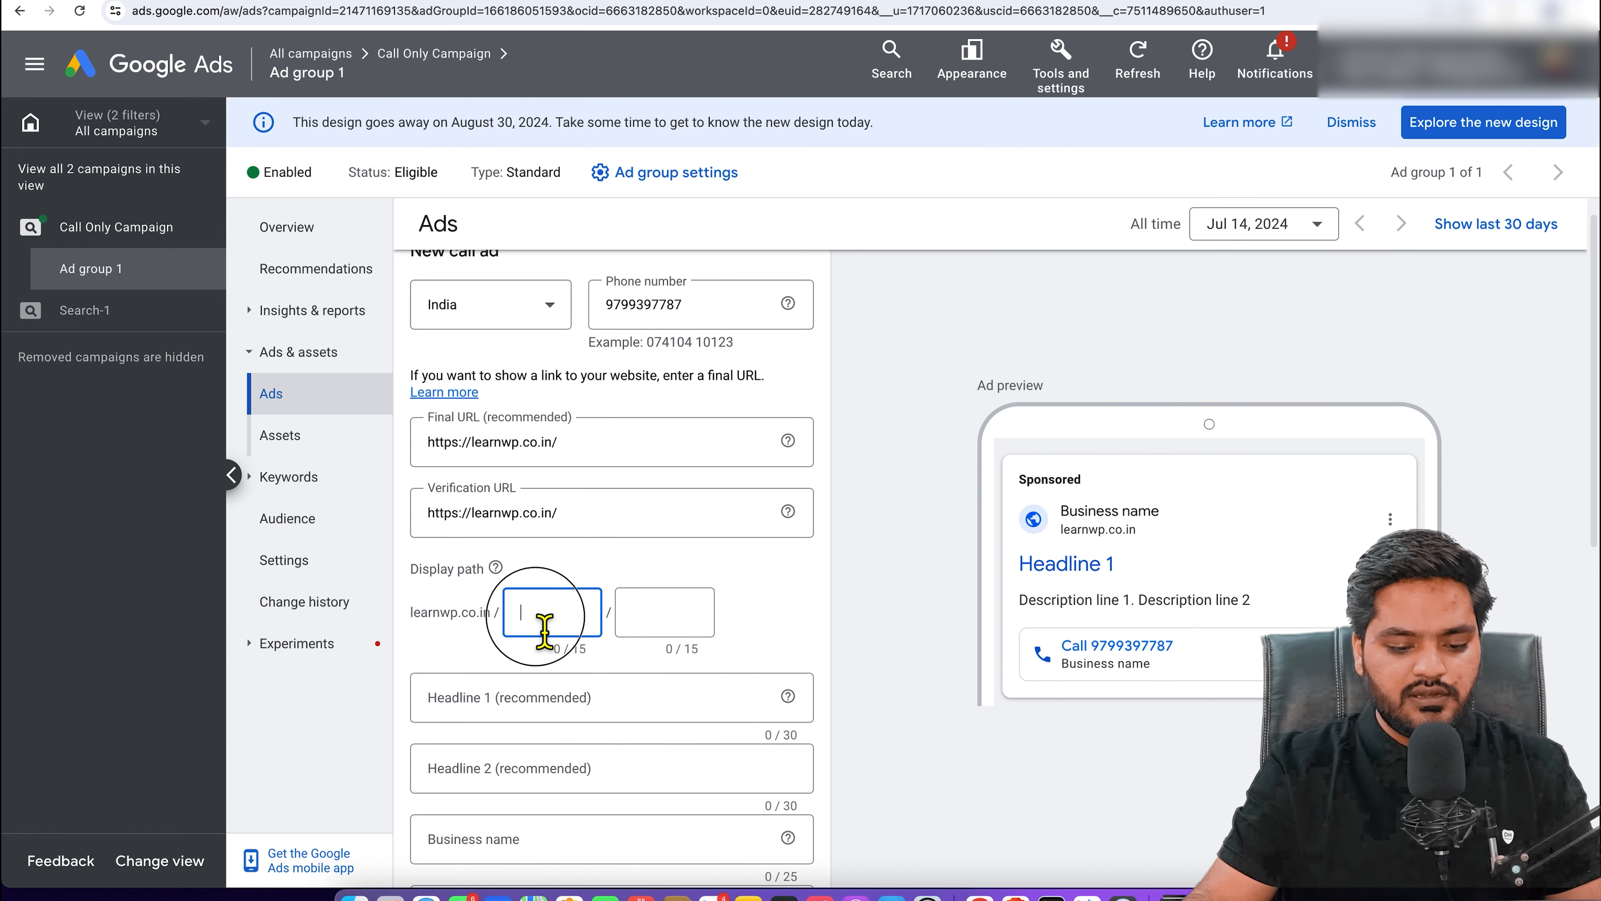
pyautogui.write('bba-')
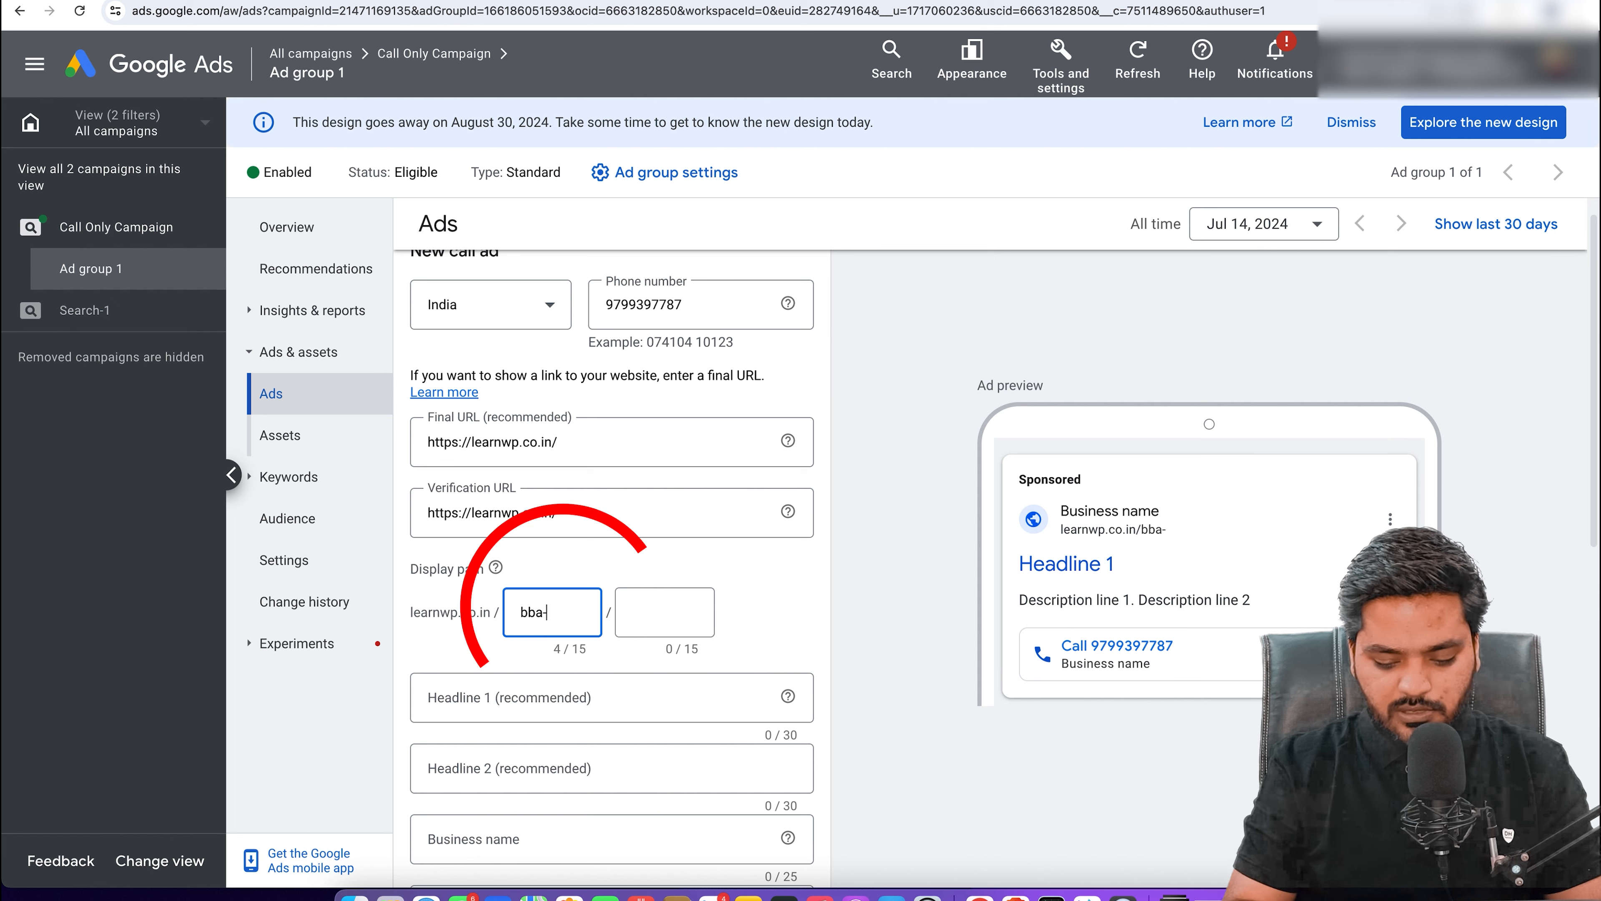
pyautogui.write('college')
pyautogui.press('Tab')
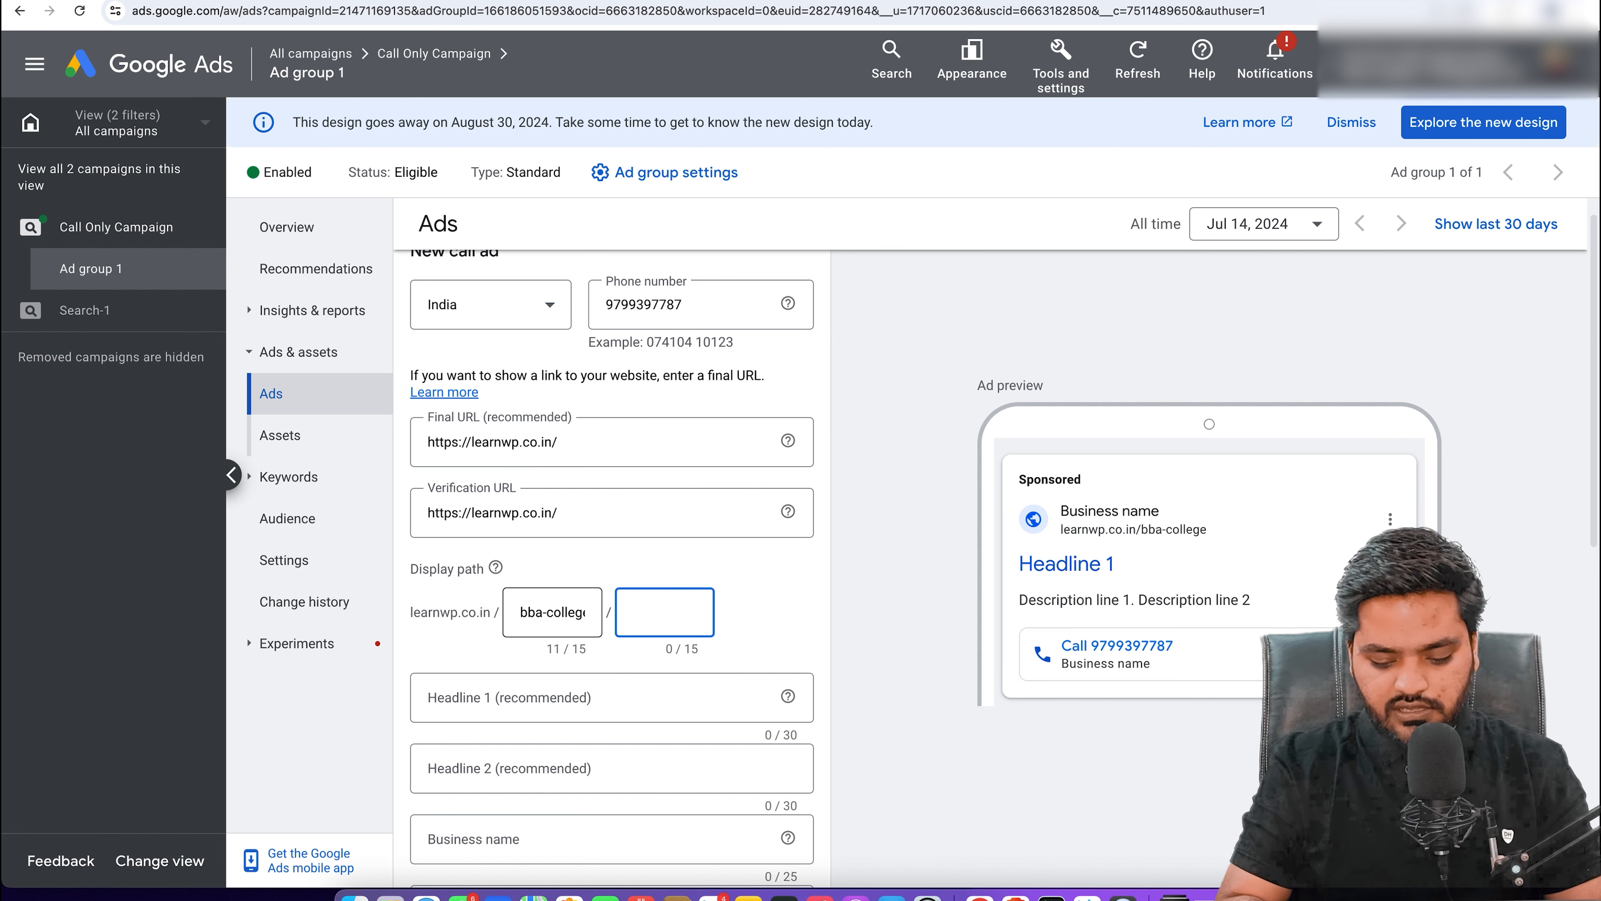
pyautogui.write('in-india')
pyautogui.click(801, 615)
pyautogui.scroll(-5, 801, 615)
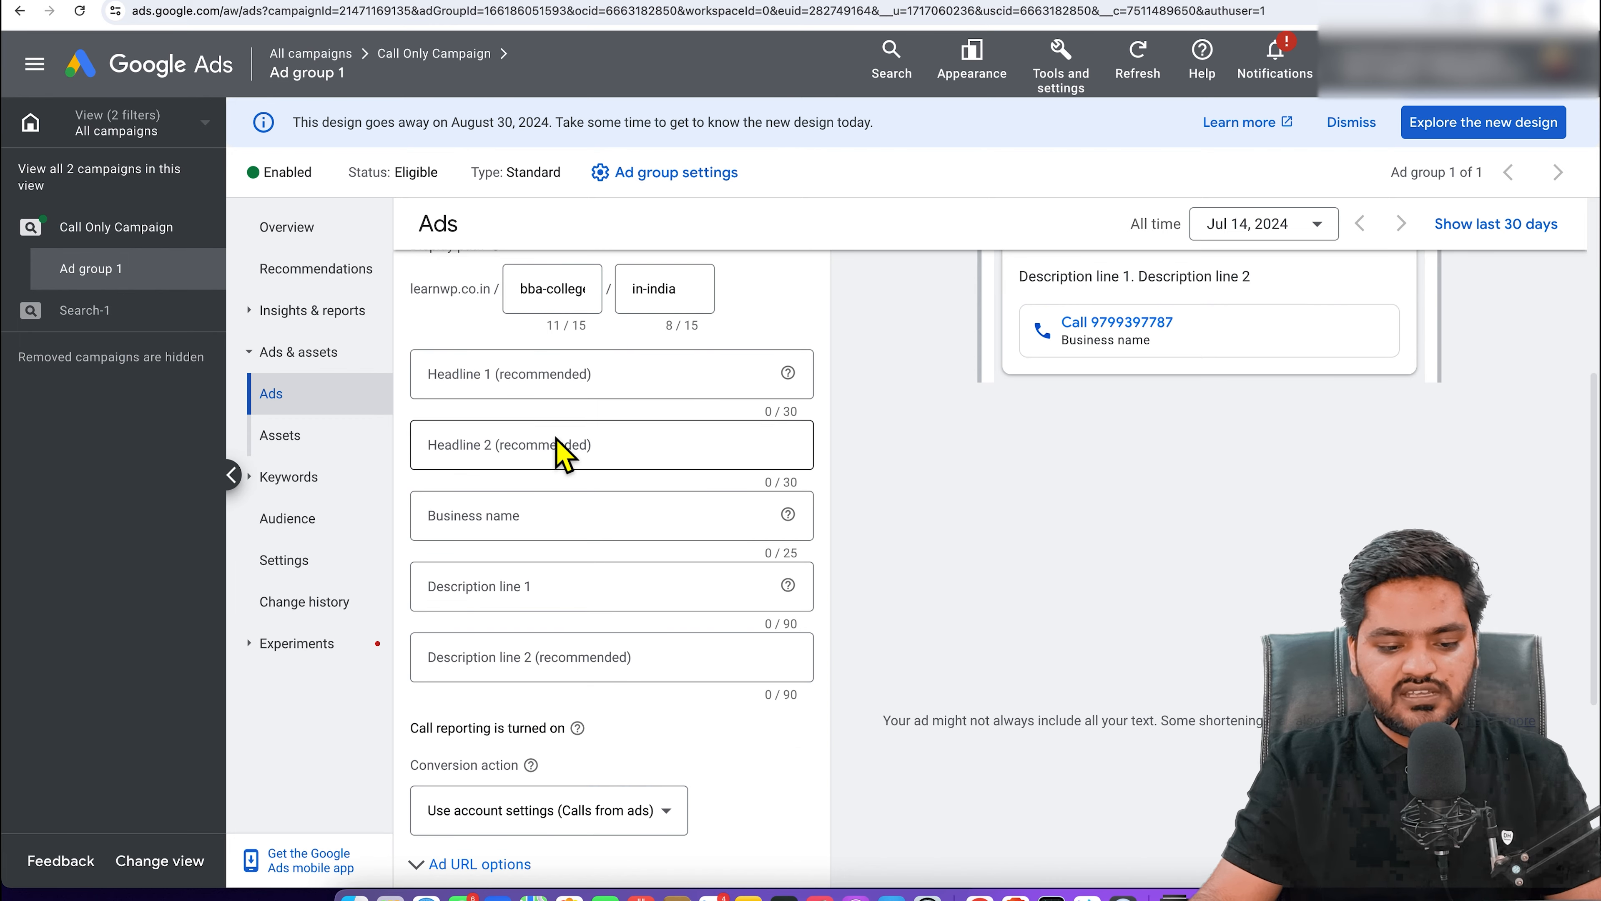
# Step: Enter headlines 'BBA College in India' and 'Best Placements & Faculties' with business name LearnWP
pyautogui.click(581, 387)
pyautogui.write('BBA College in Indi')
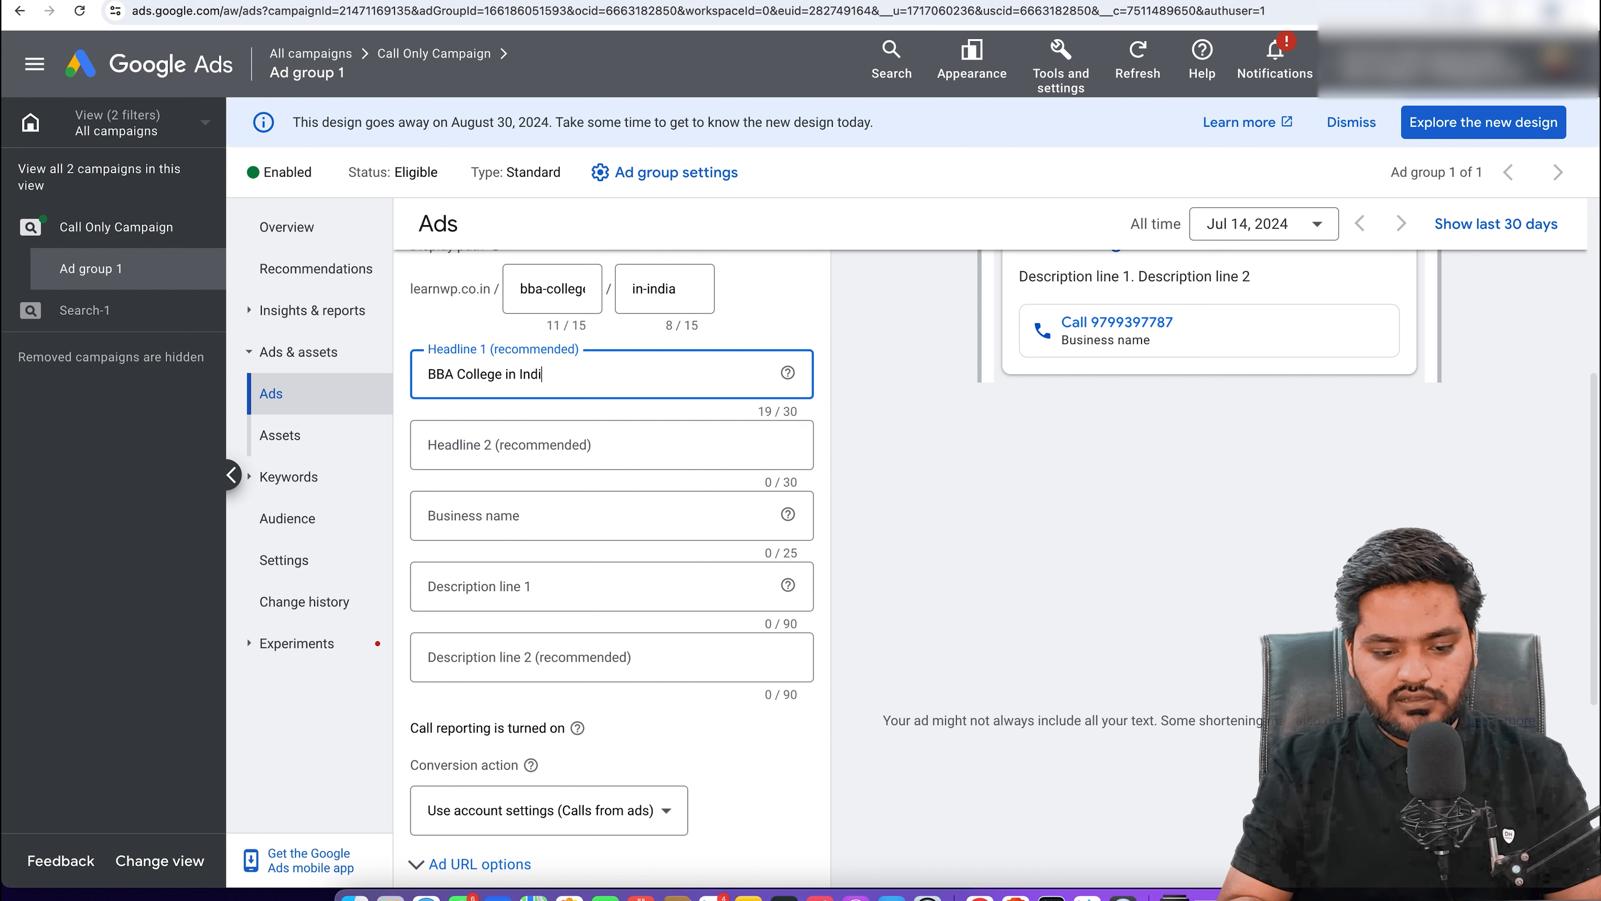
pyautogui.write('a')
pyautogui.click(553, 449)
pyautogui.write('Best ')
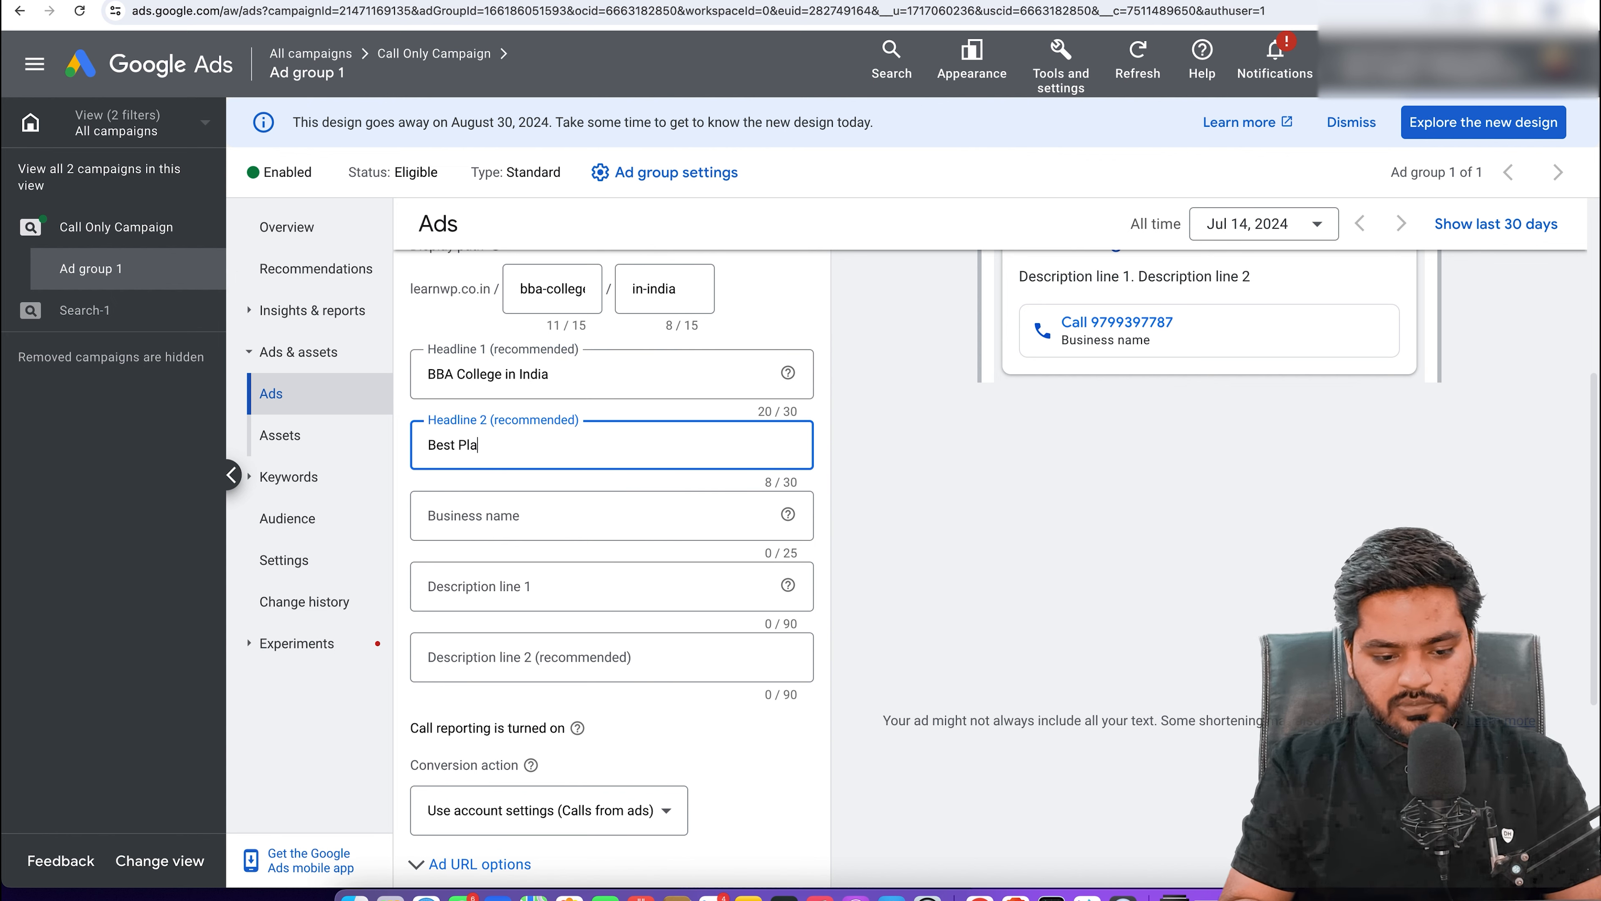
pyautogui.write('Placements & Faculties')
pyautogui.click(558, 530)
pyautogui.write('LearnWP')
pyautogui.scroll(3, 571, 544)
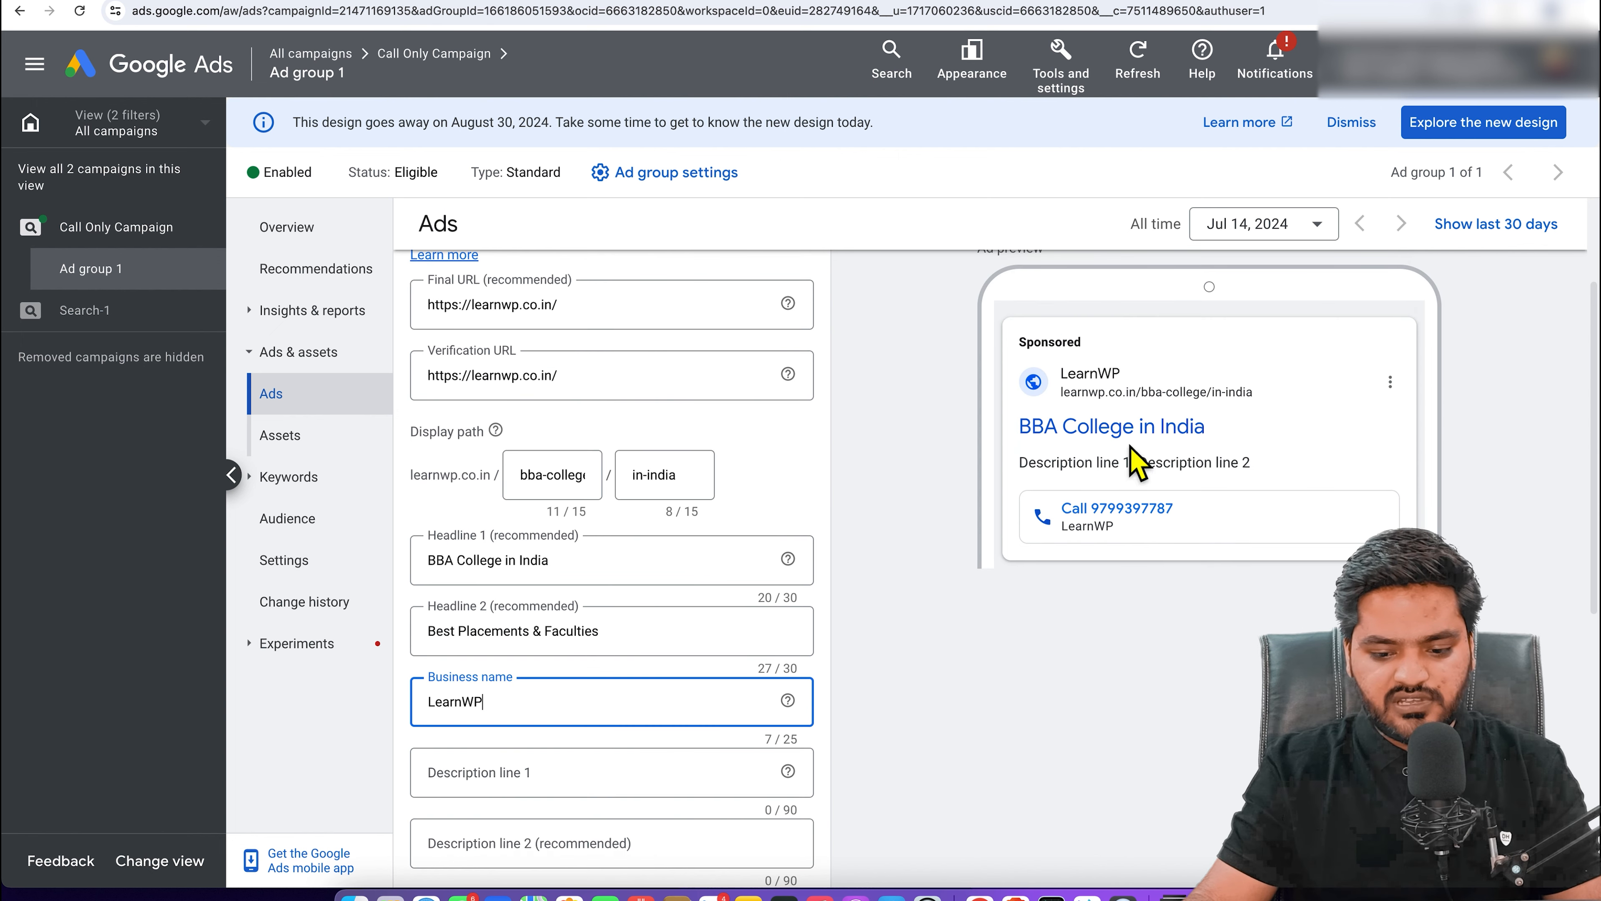
pyautogui.scroll(-1, 656, 678)
# Step: Write description 1: 'Looking for best BBA college in India? Join learnwp today and get 90% scholariship.'
pyautogui.click(574, 747)
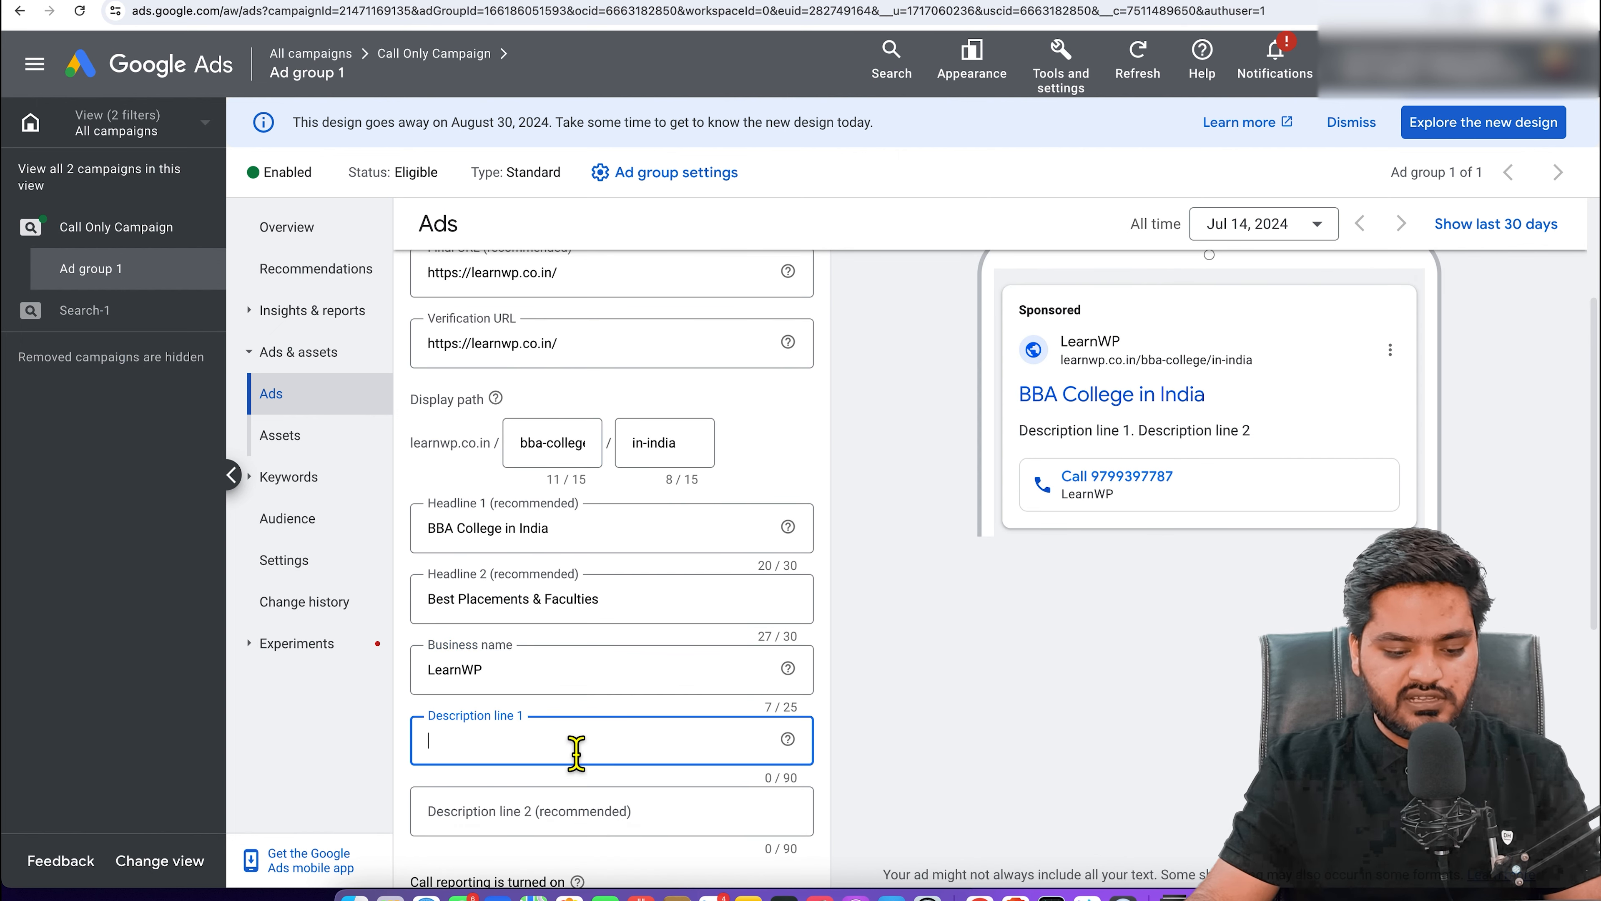
pyautogui.scroll(-1, 577, 750)
pyautogui.write('Loo')
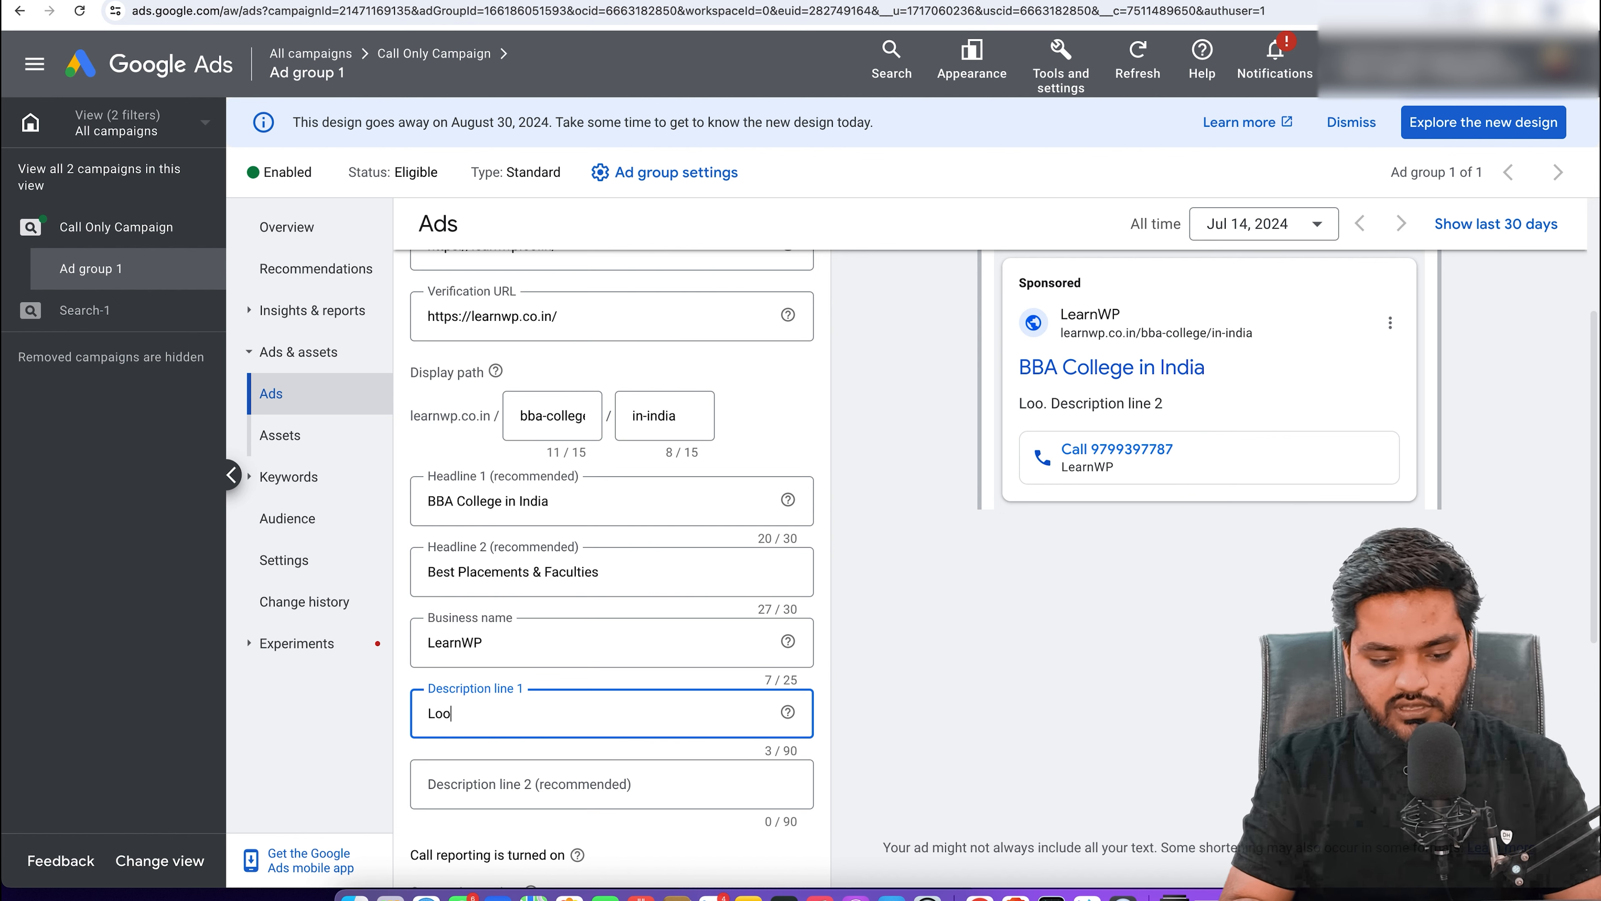
pyautogui.write('king for best BBA')
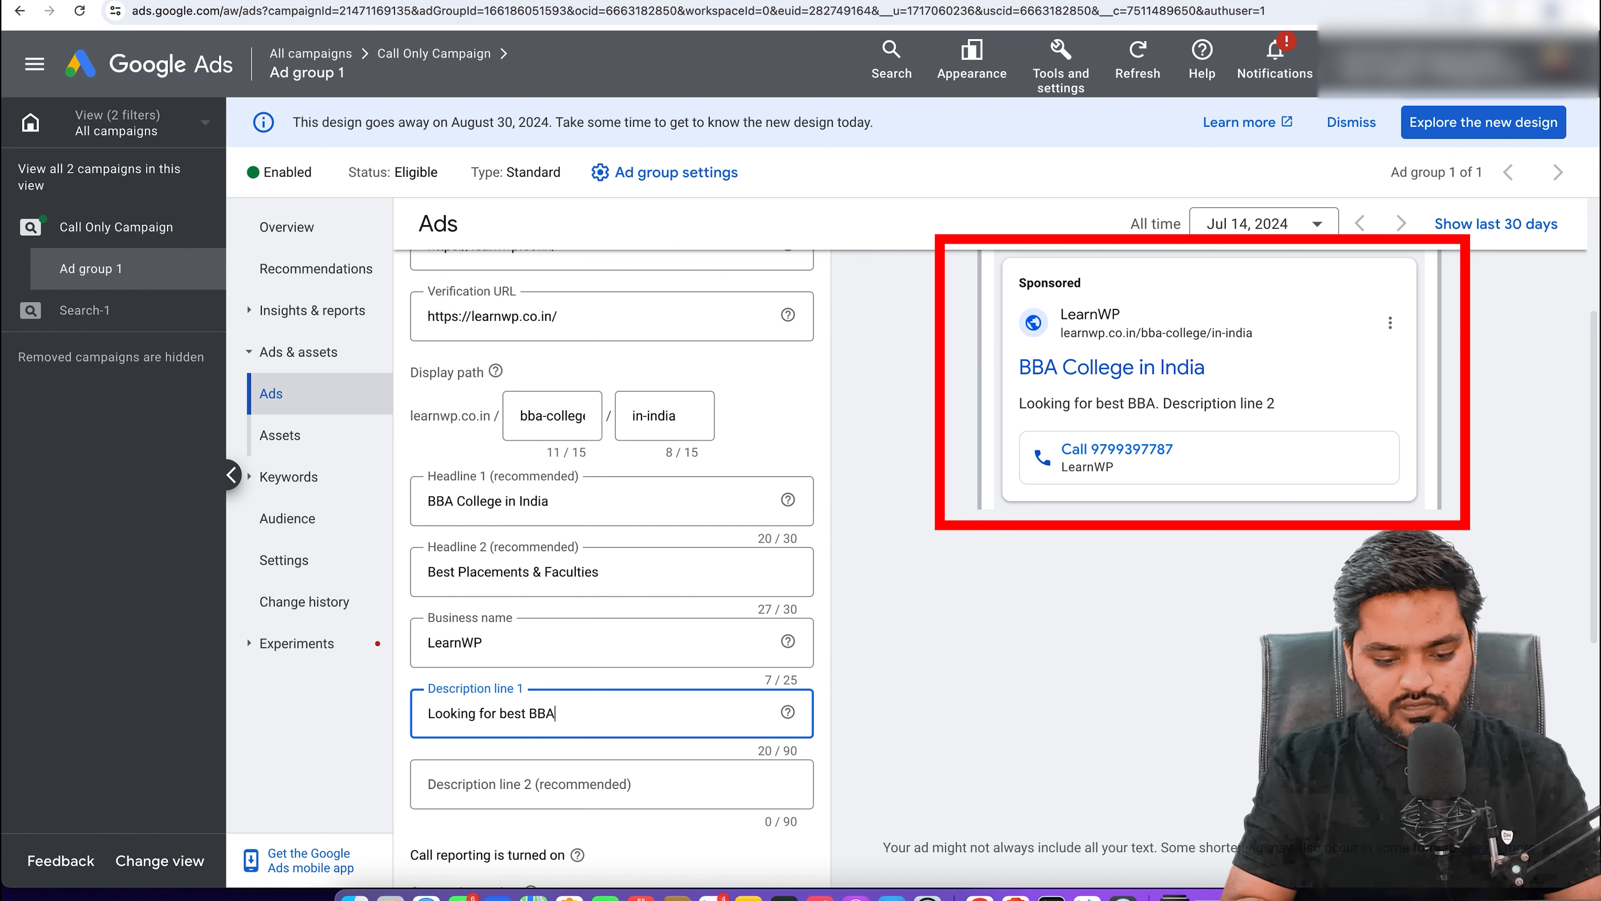
pyautogui.write(' college in ')
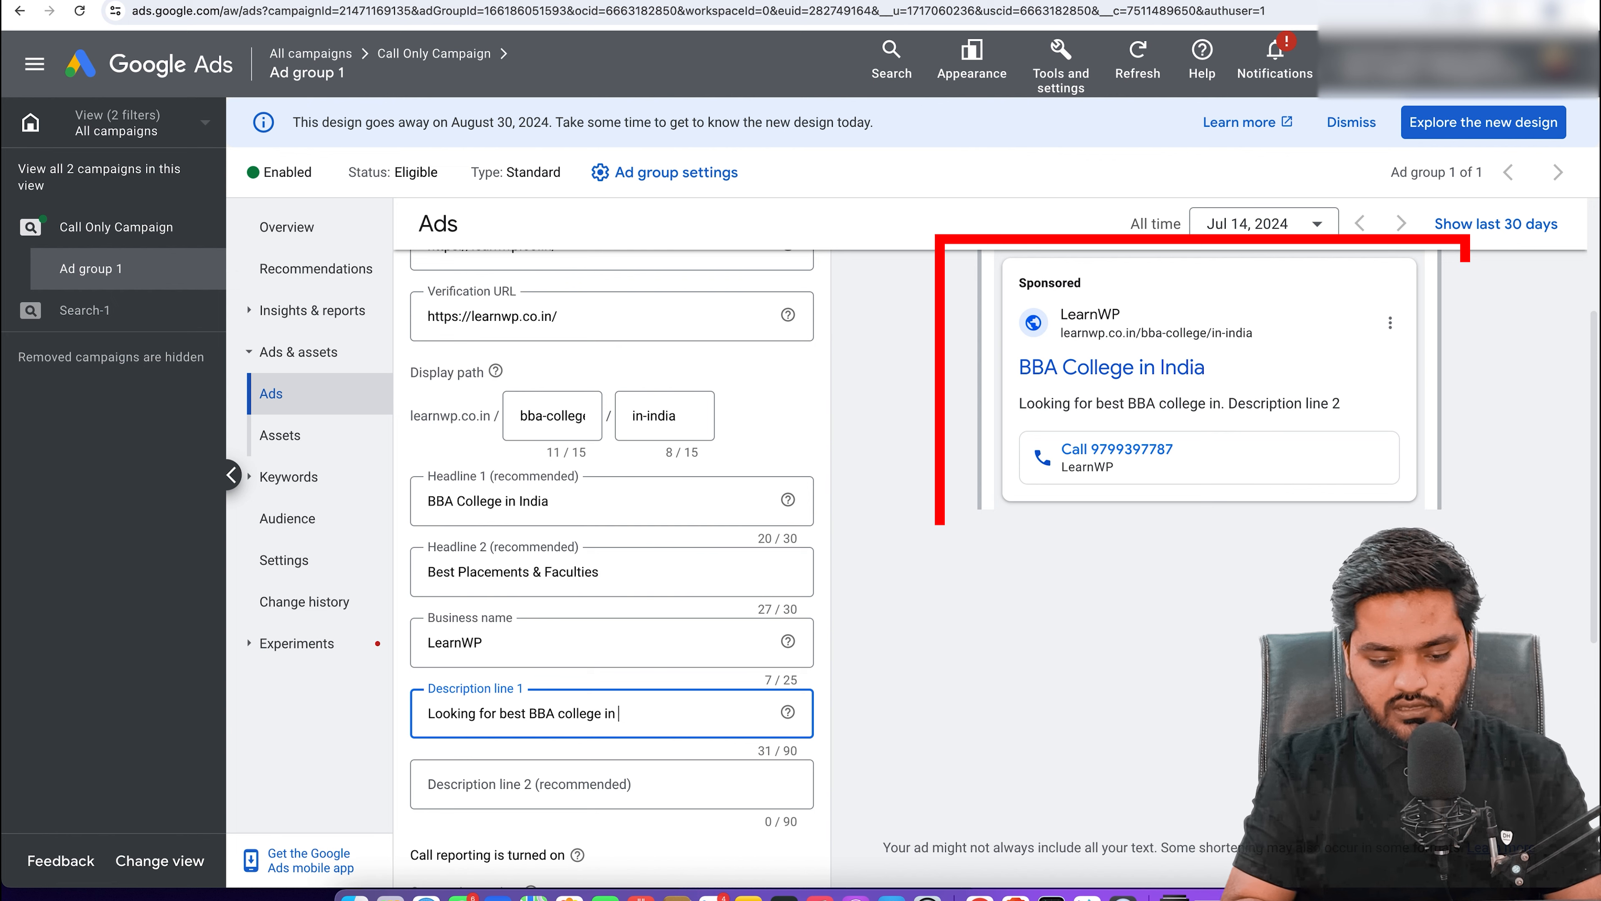
pyautogui.write('India?')
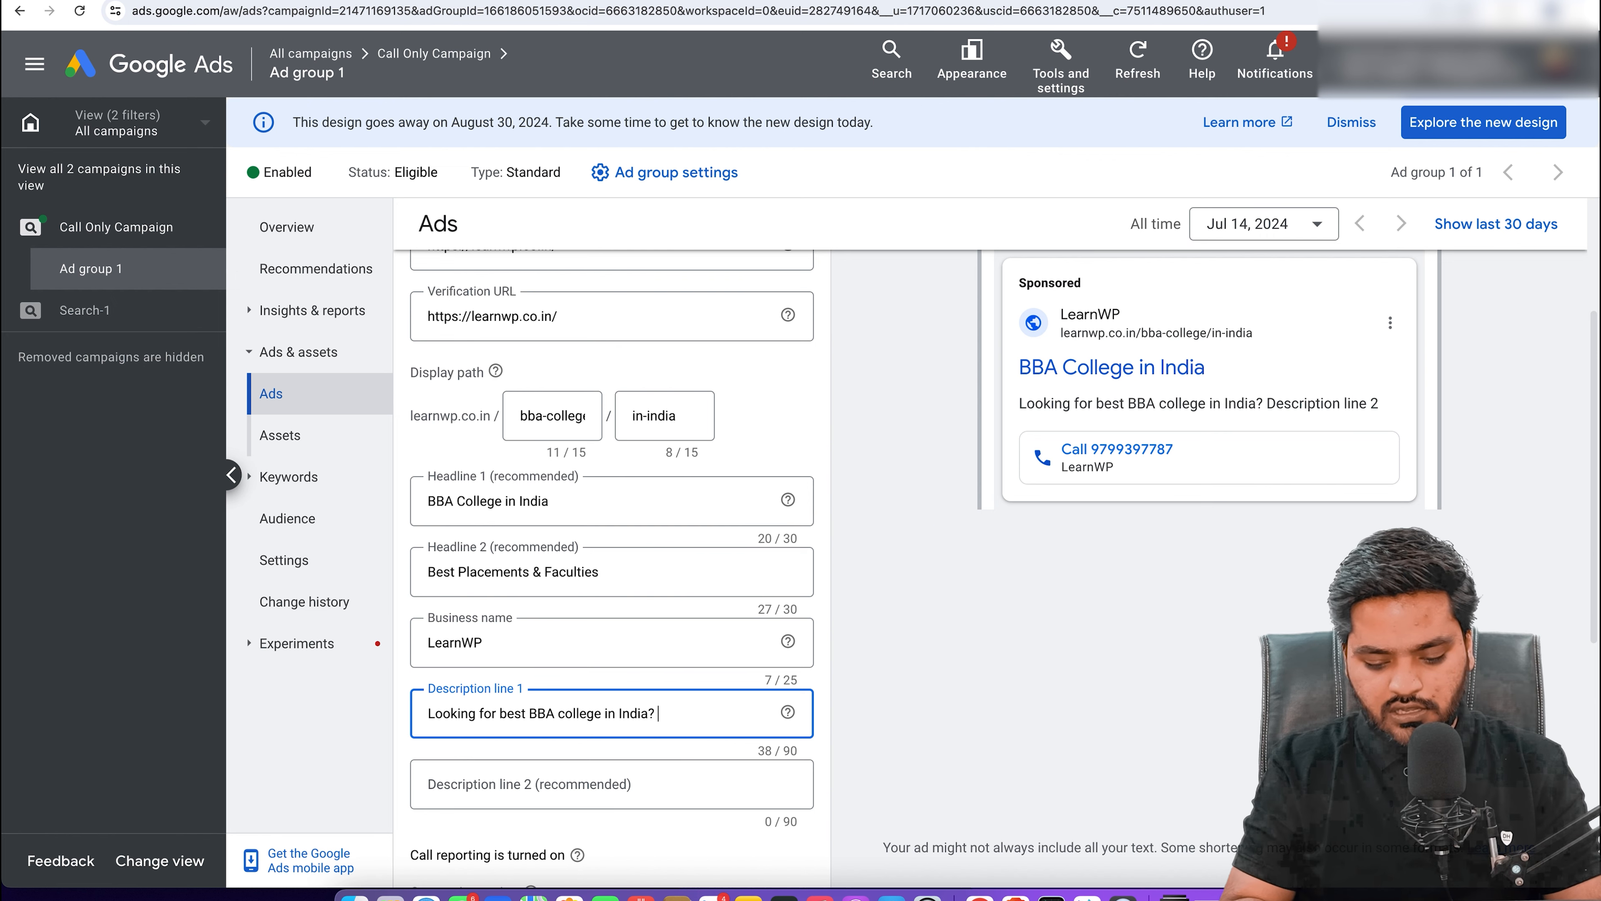
pyautogui.write(' Join lea')
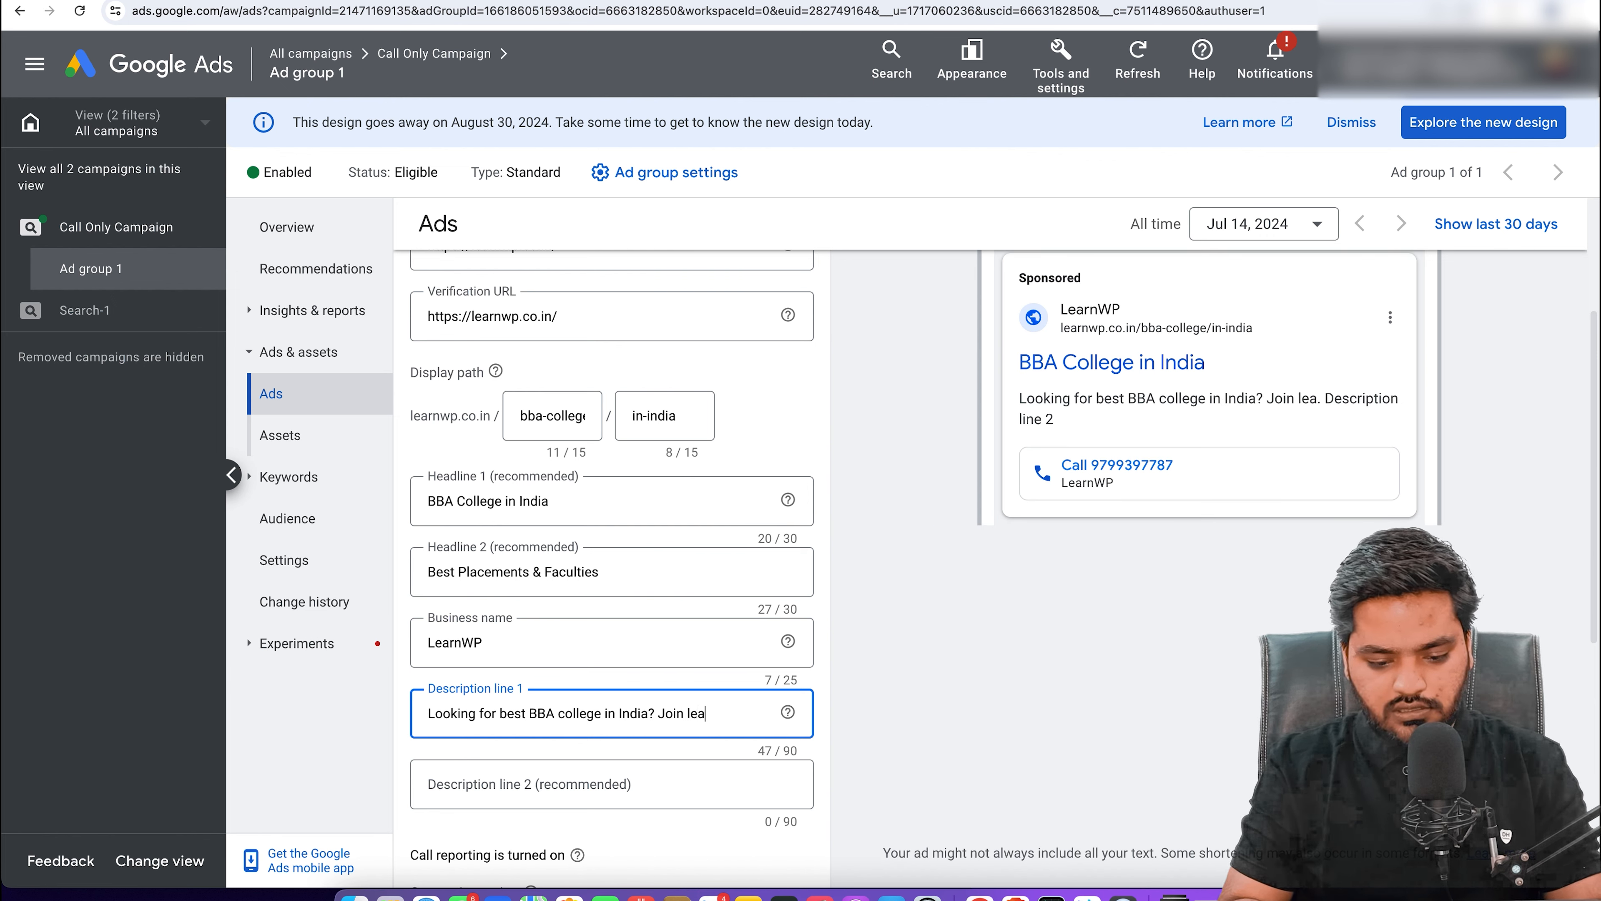
pyautogui.write('rnwp tod')
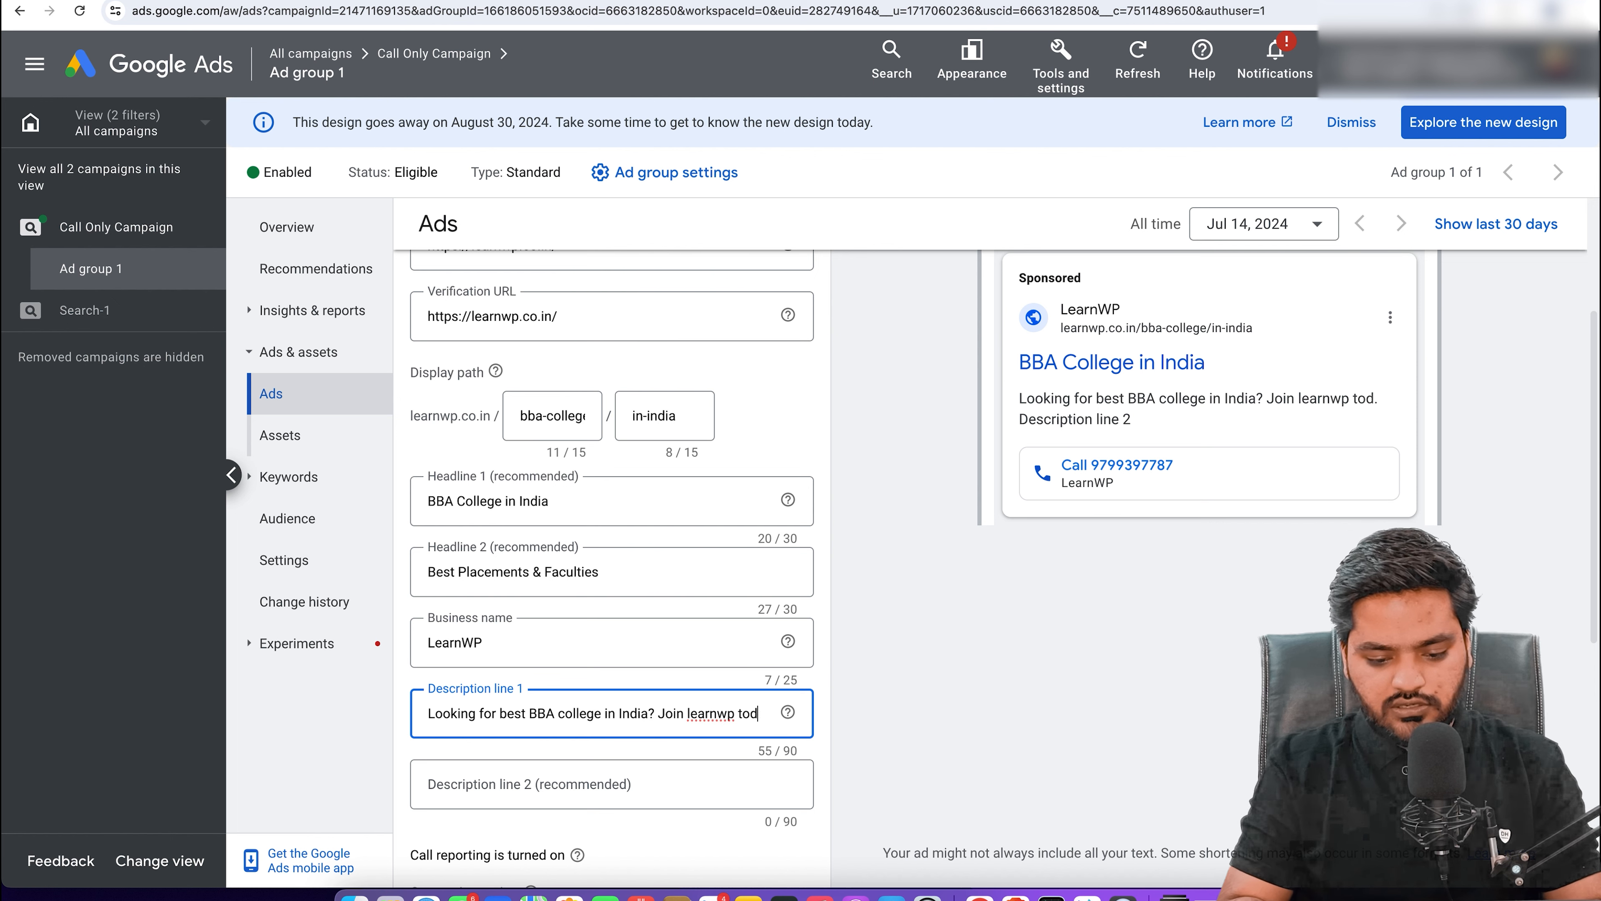
pyautogui.write('ay and get')
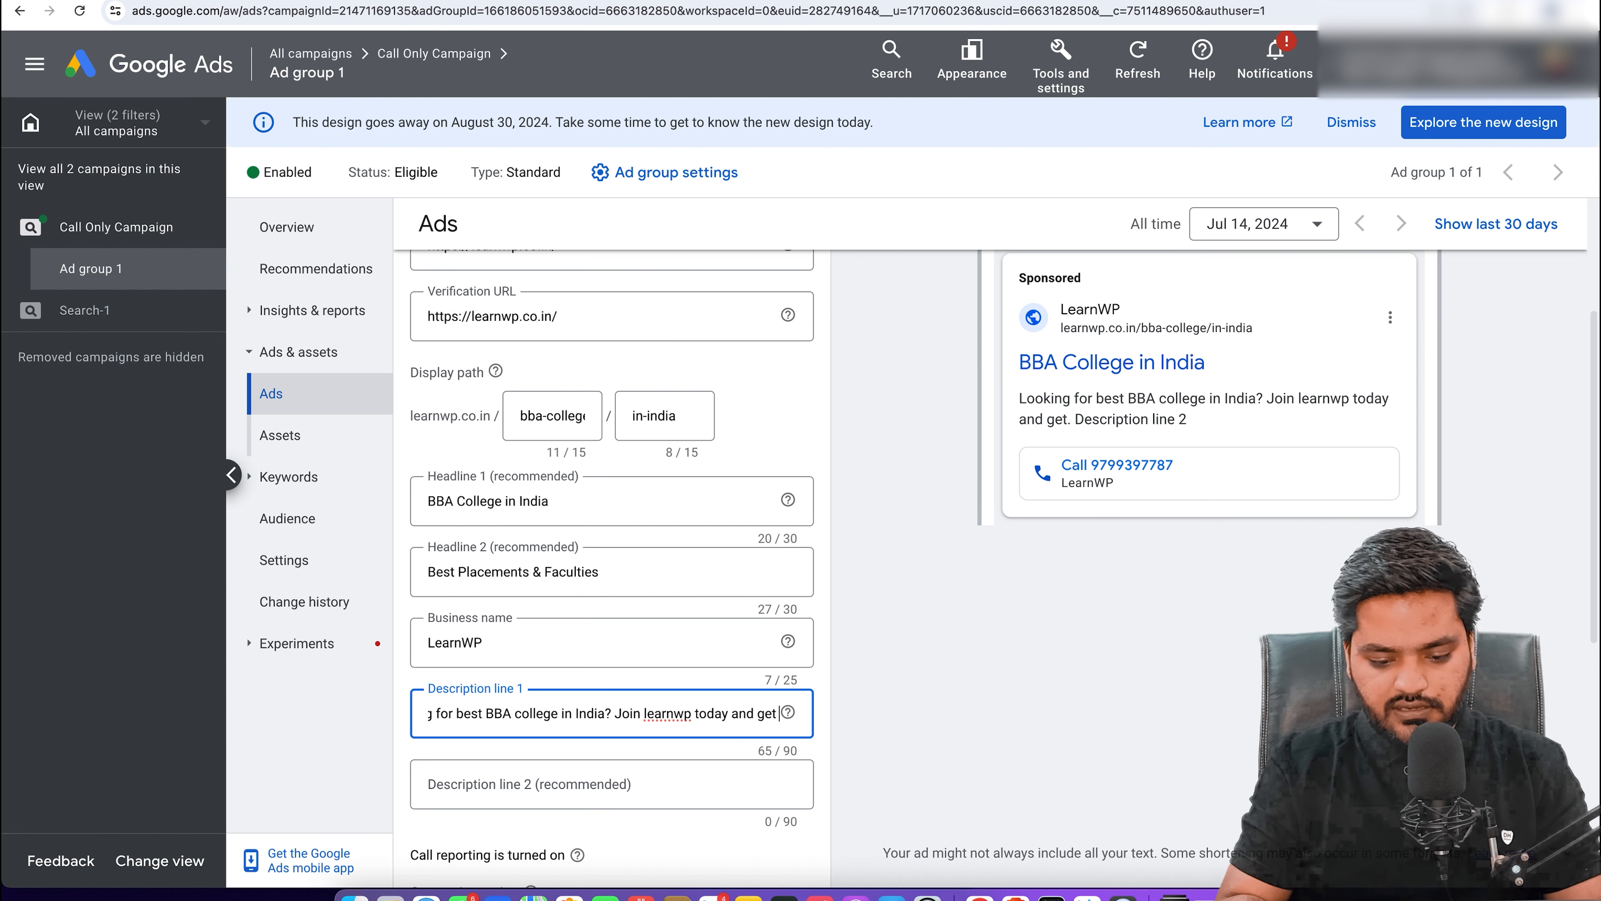
pyautogui.write(' 90% sche')
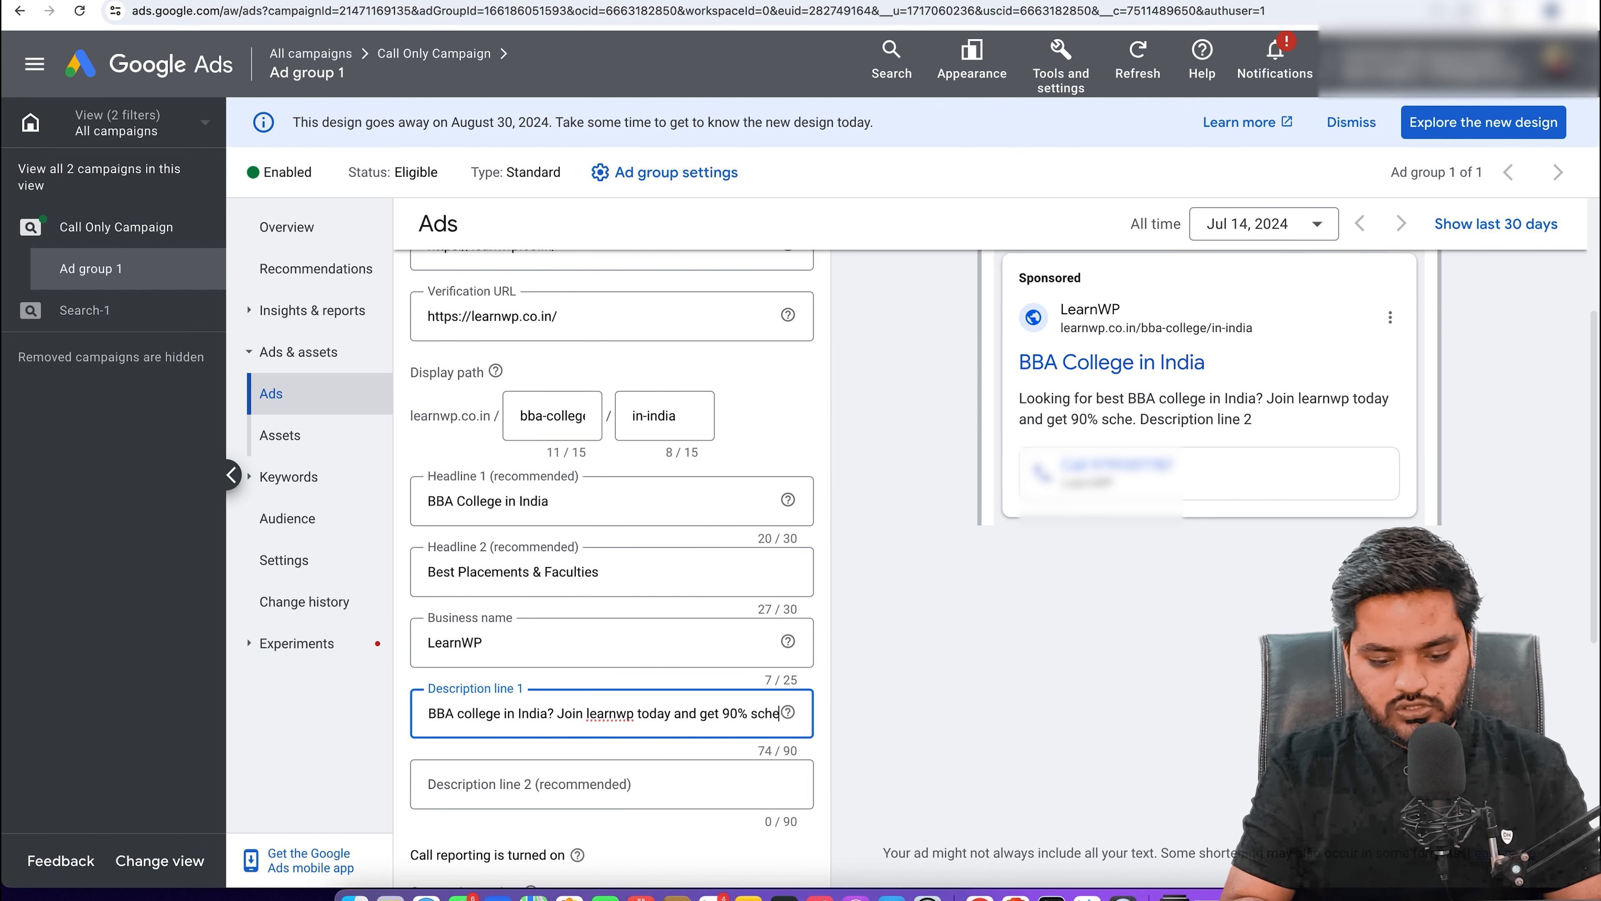
pyautogui.press('BackSpace')
pyautogui.write('oldariship.')
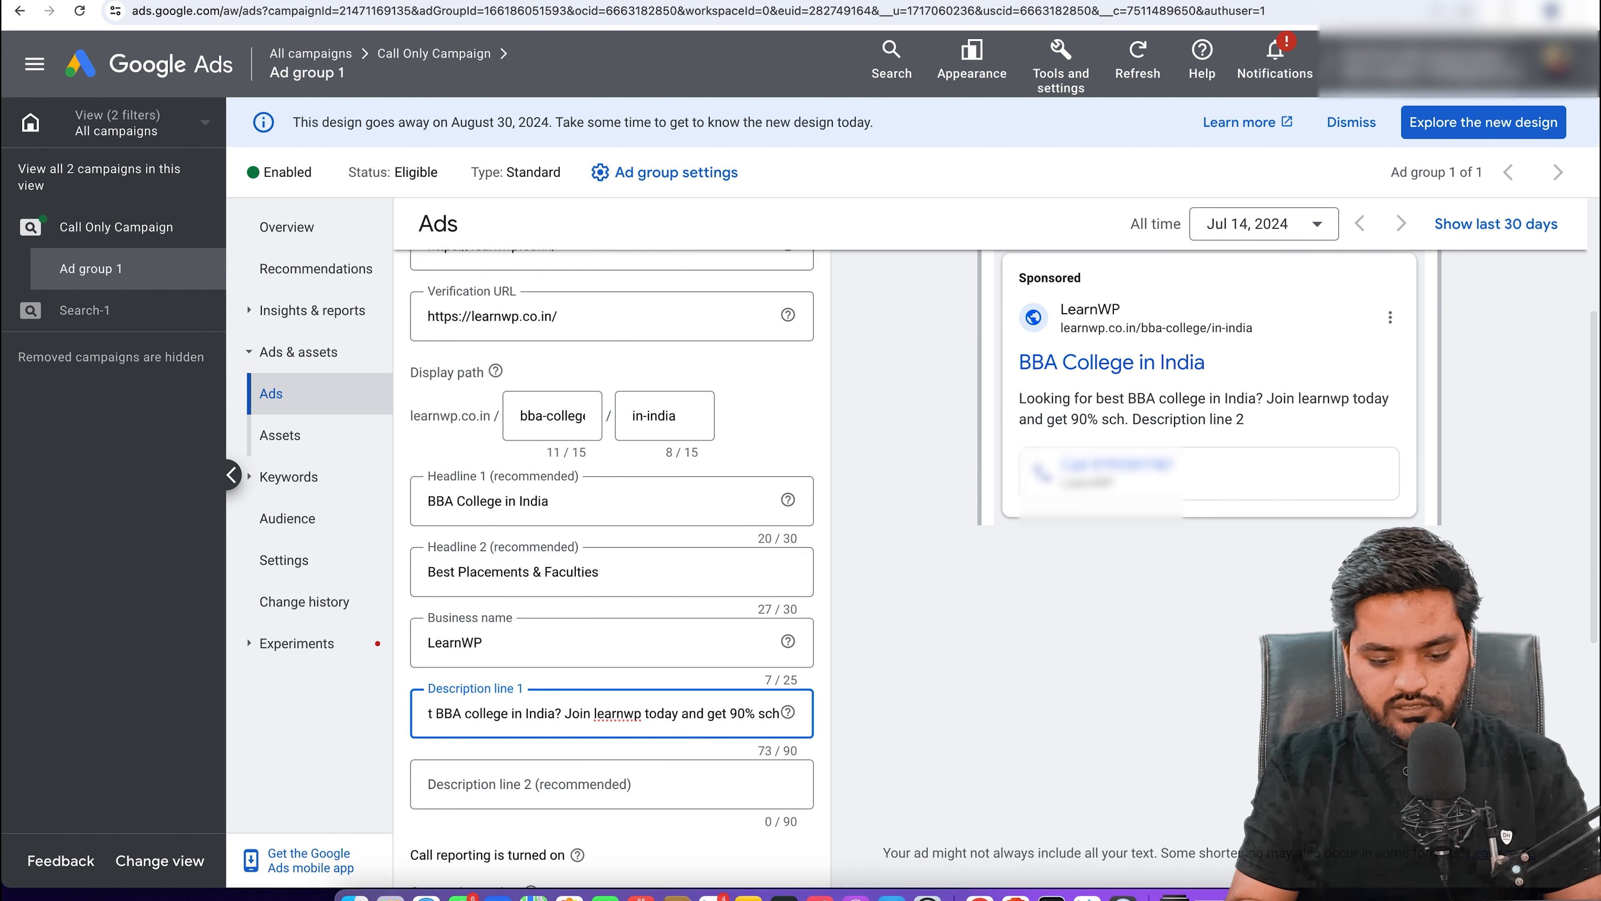
pyautogui.scroll(-6, 654, 726)
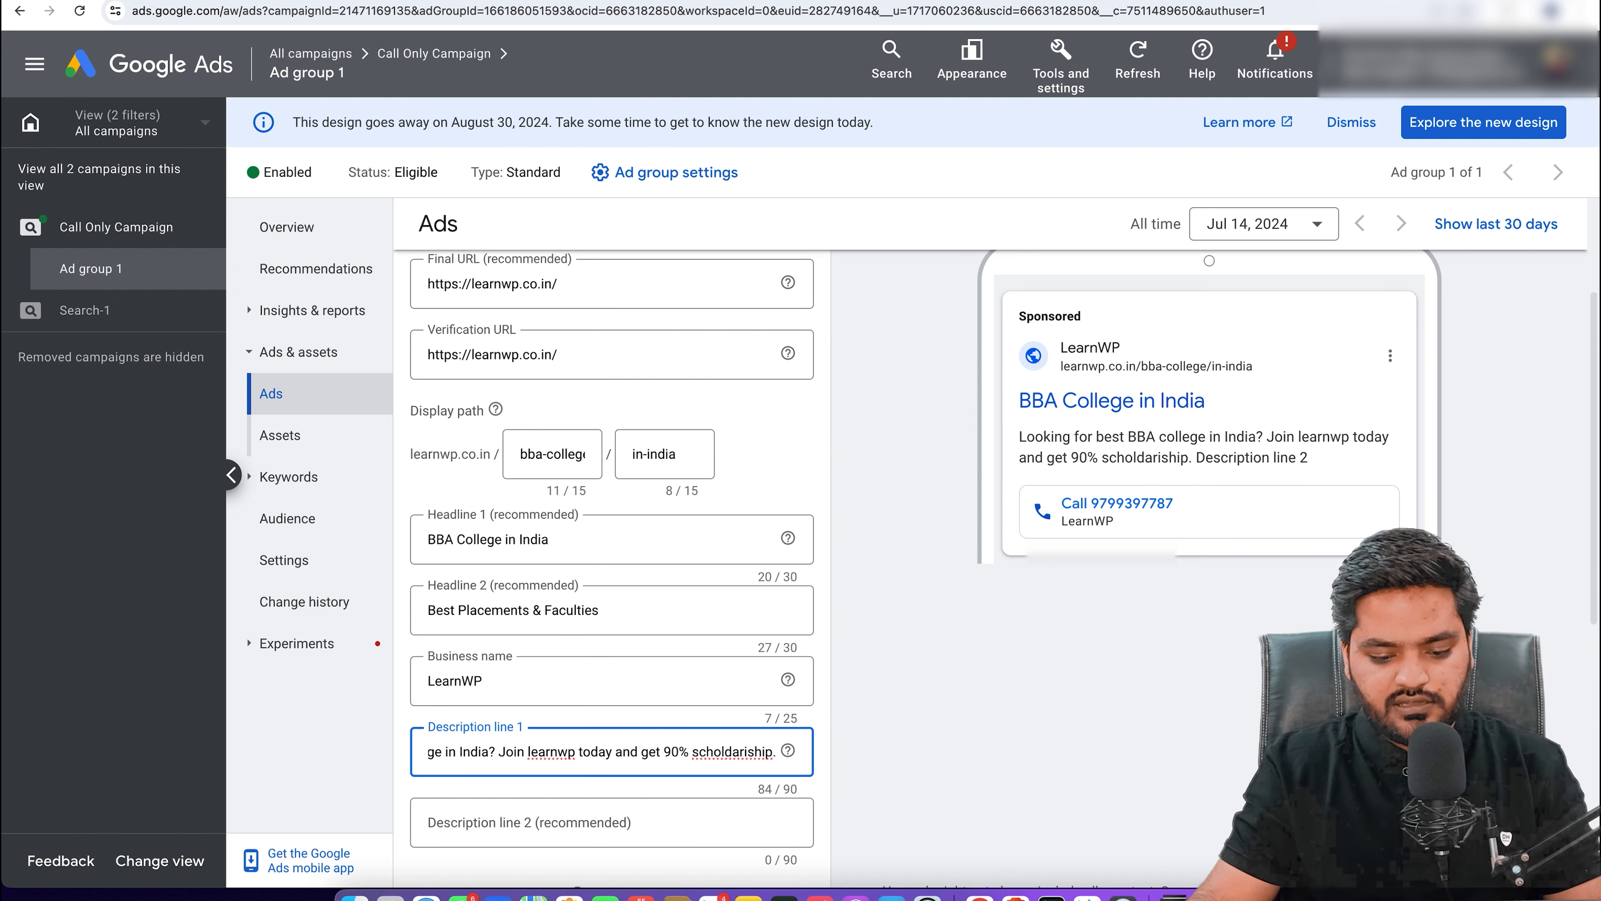
pyautogui.scroll(3, 611, 504)
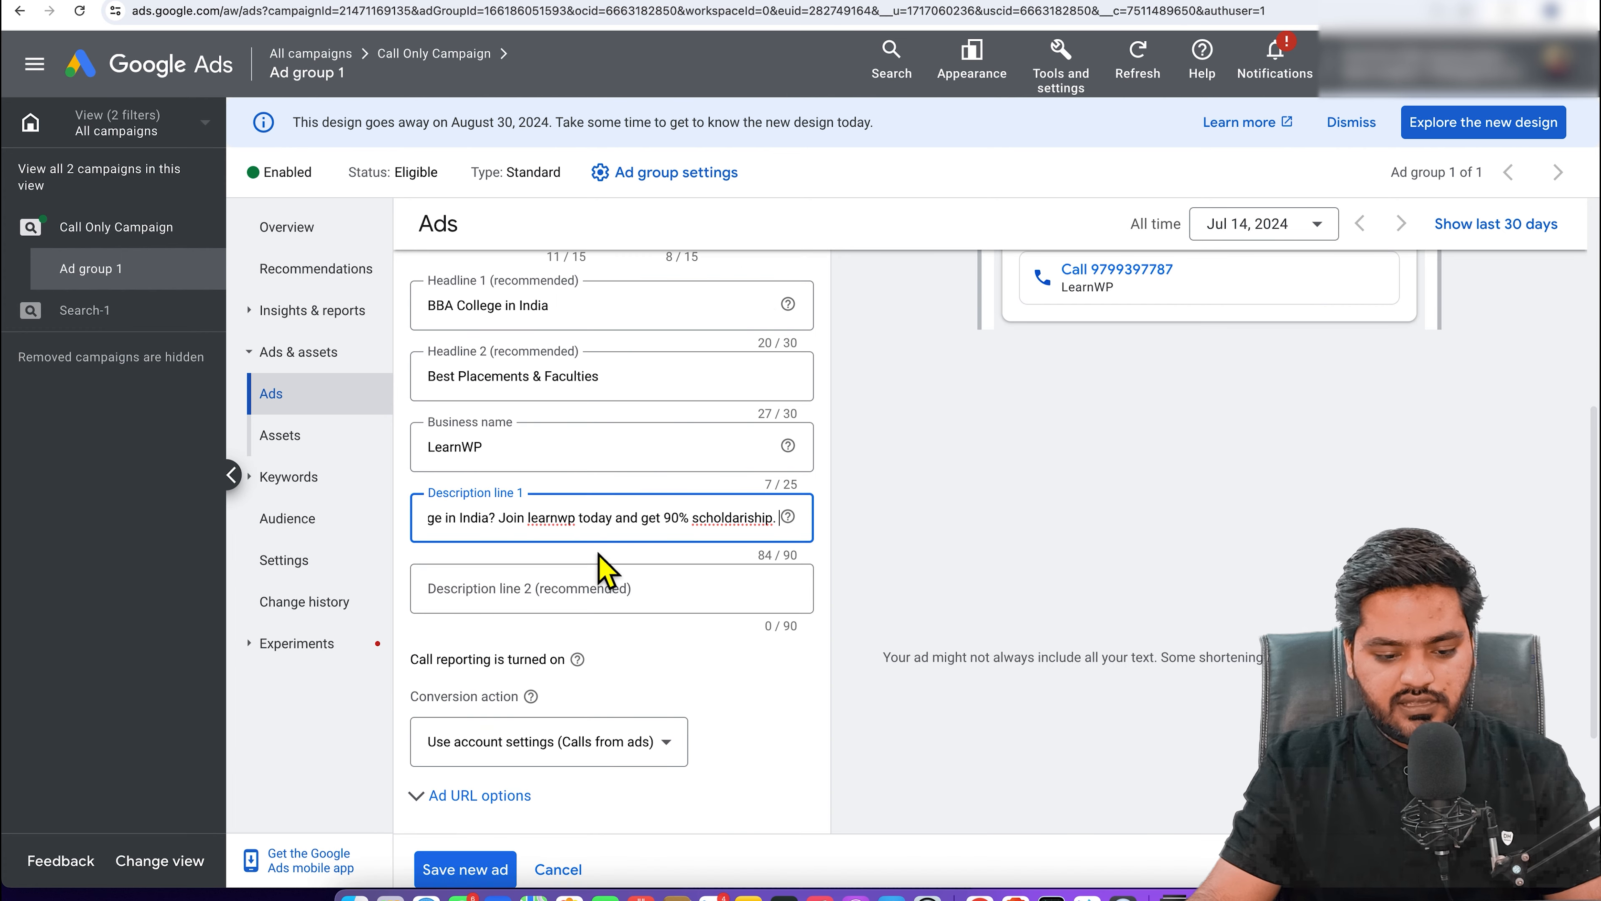
# Step: Fill description line 2 with placeholder filler text
pyautogui.click(627, 608)
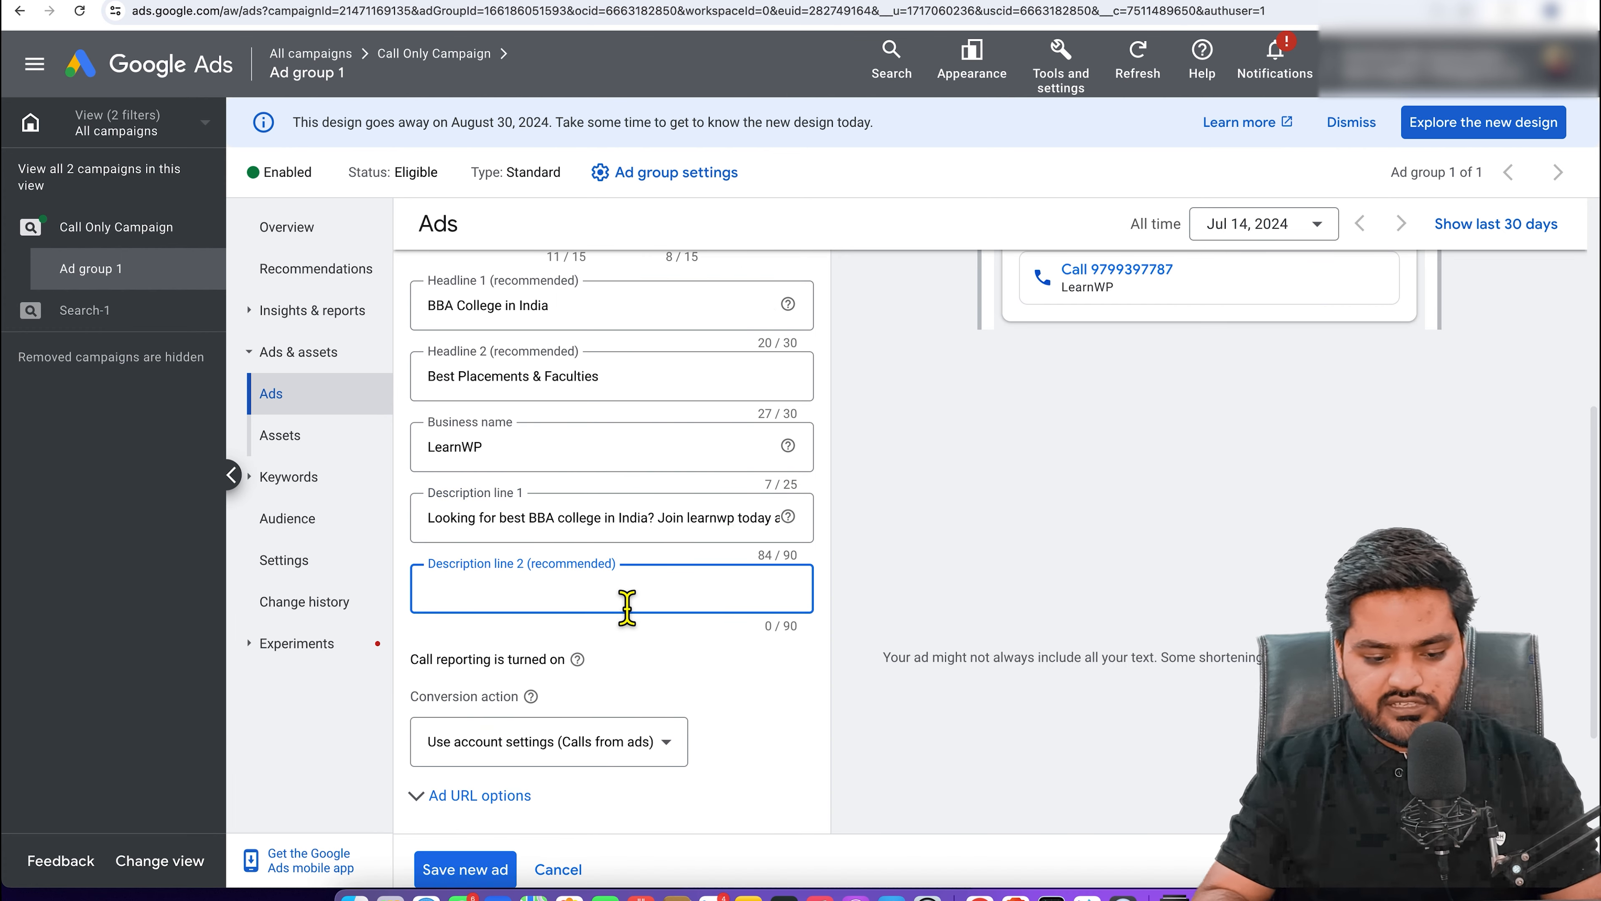
pyautogui.write('ydfhdbnvhuijkfbivkbvuikjrbdviujkrbfv')
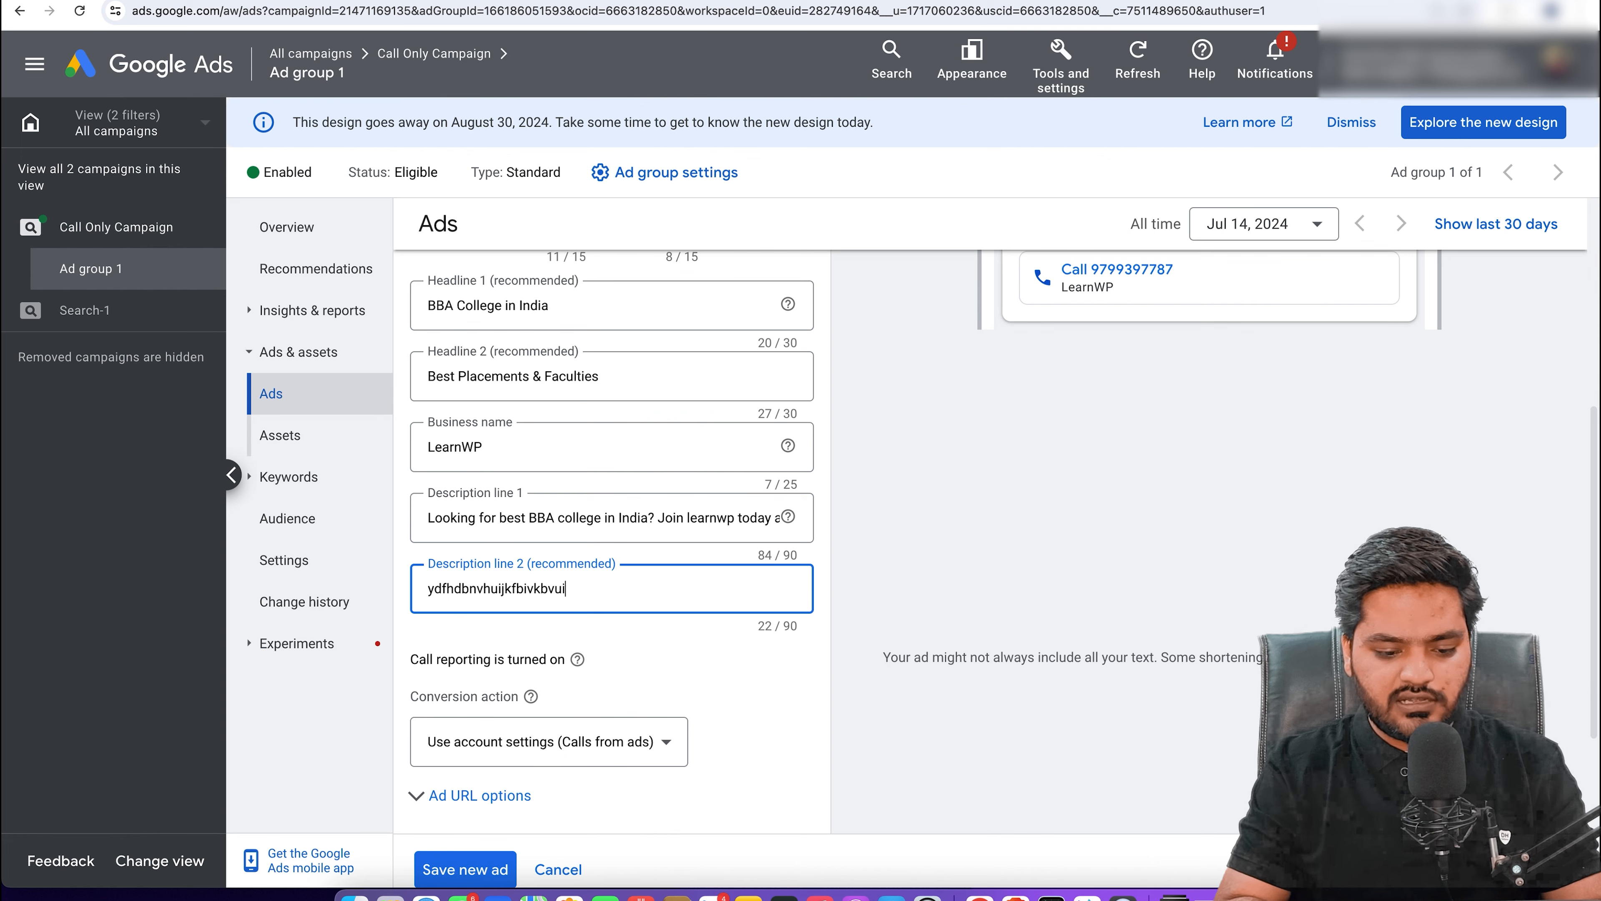
pyautogui.click(739, 653)
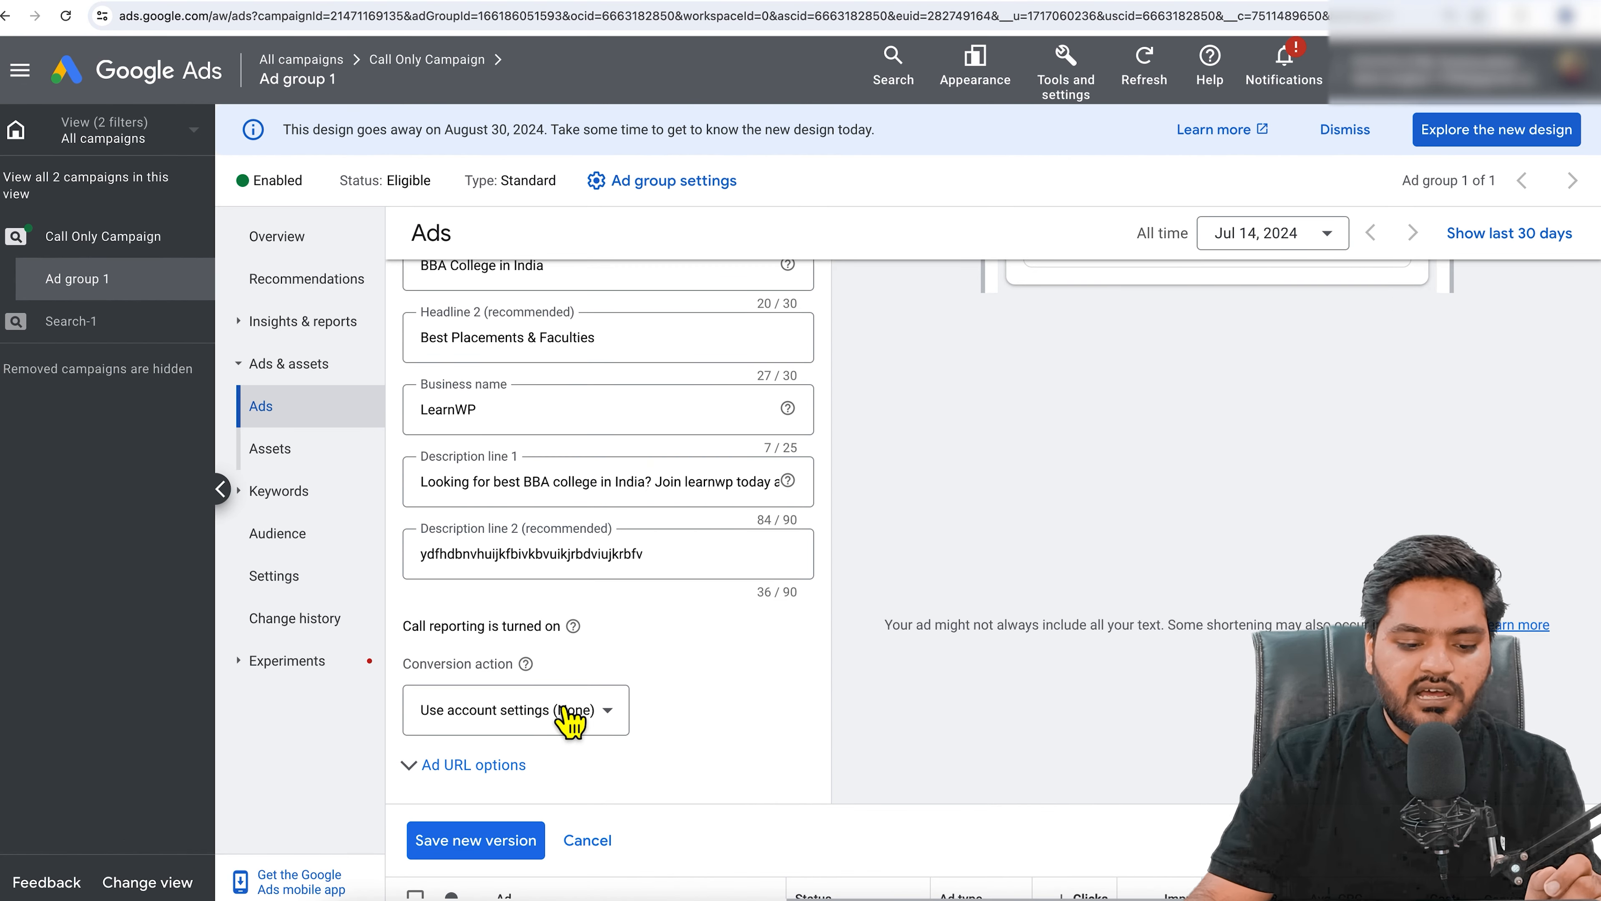
# Step: Check the conversion action choices, leaving it on 'Use account settings (None)'
pyautogui.scroll(-1, 489, 700)
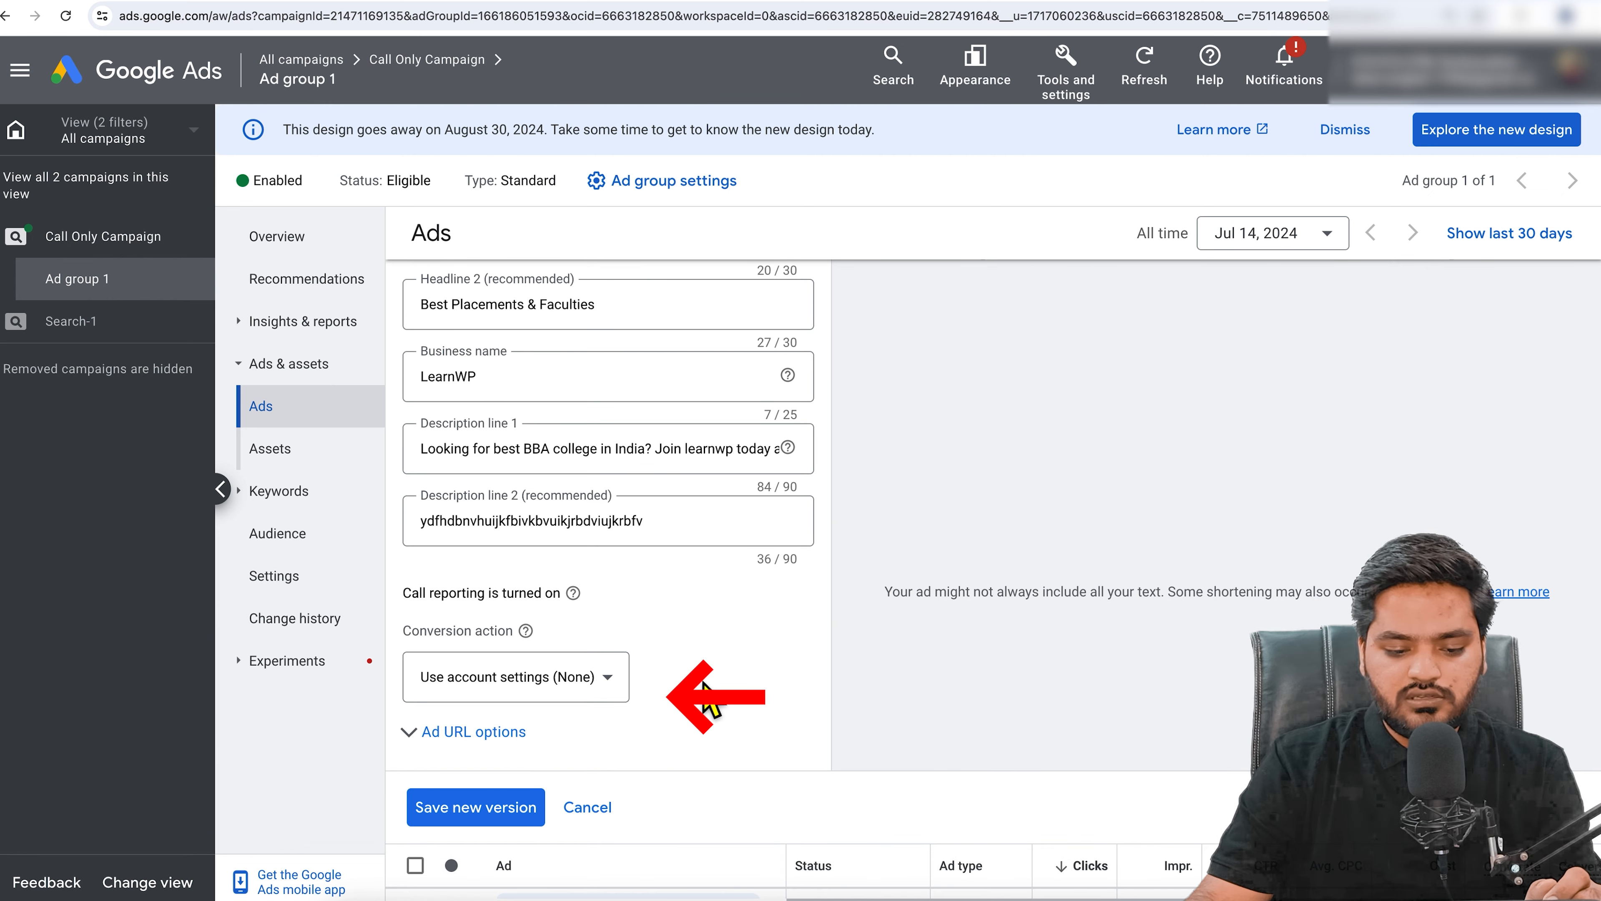
pyautogui.click(590, 691)
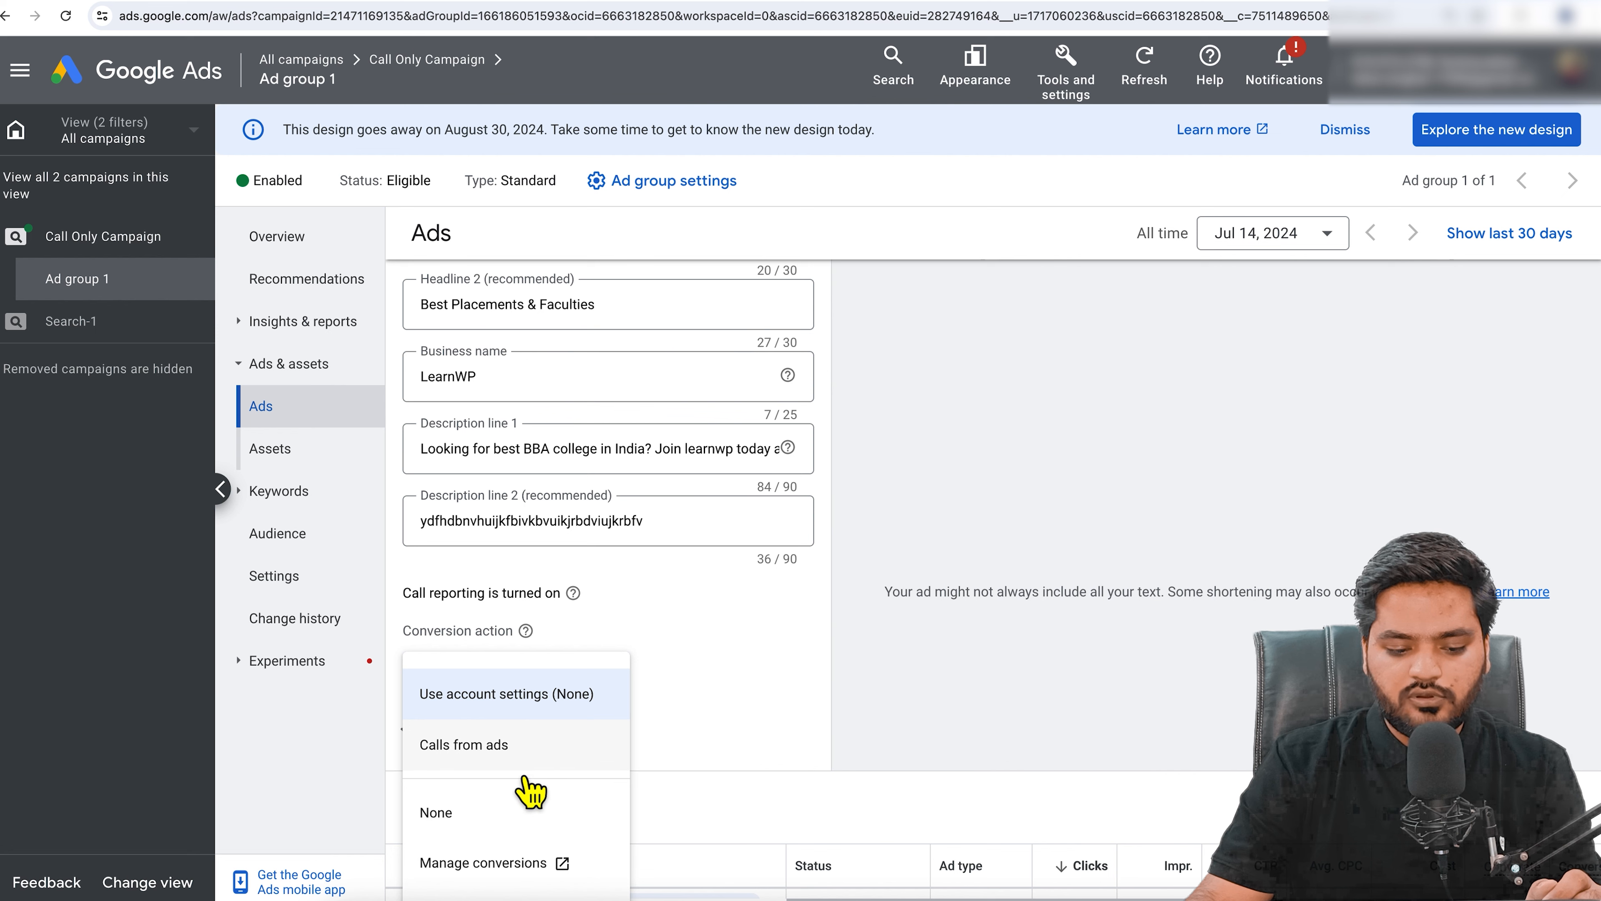
pyautogui.click(711, 685)
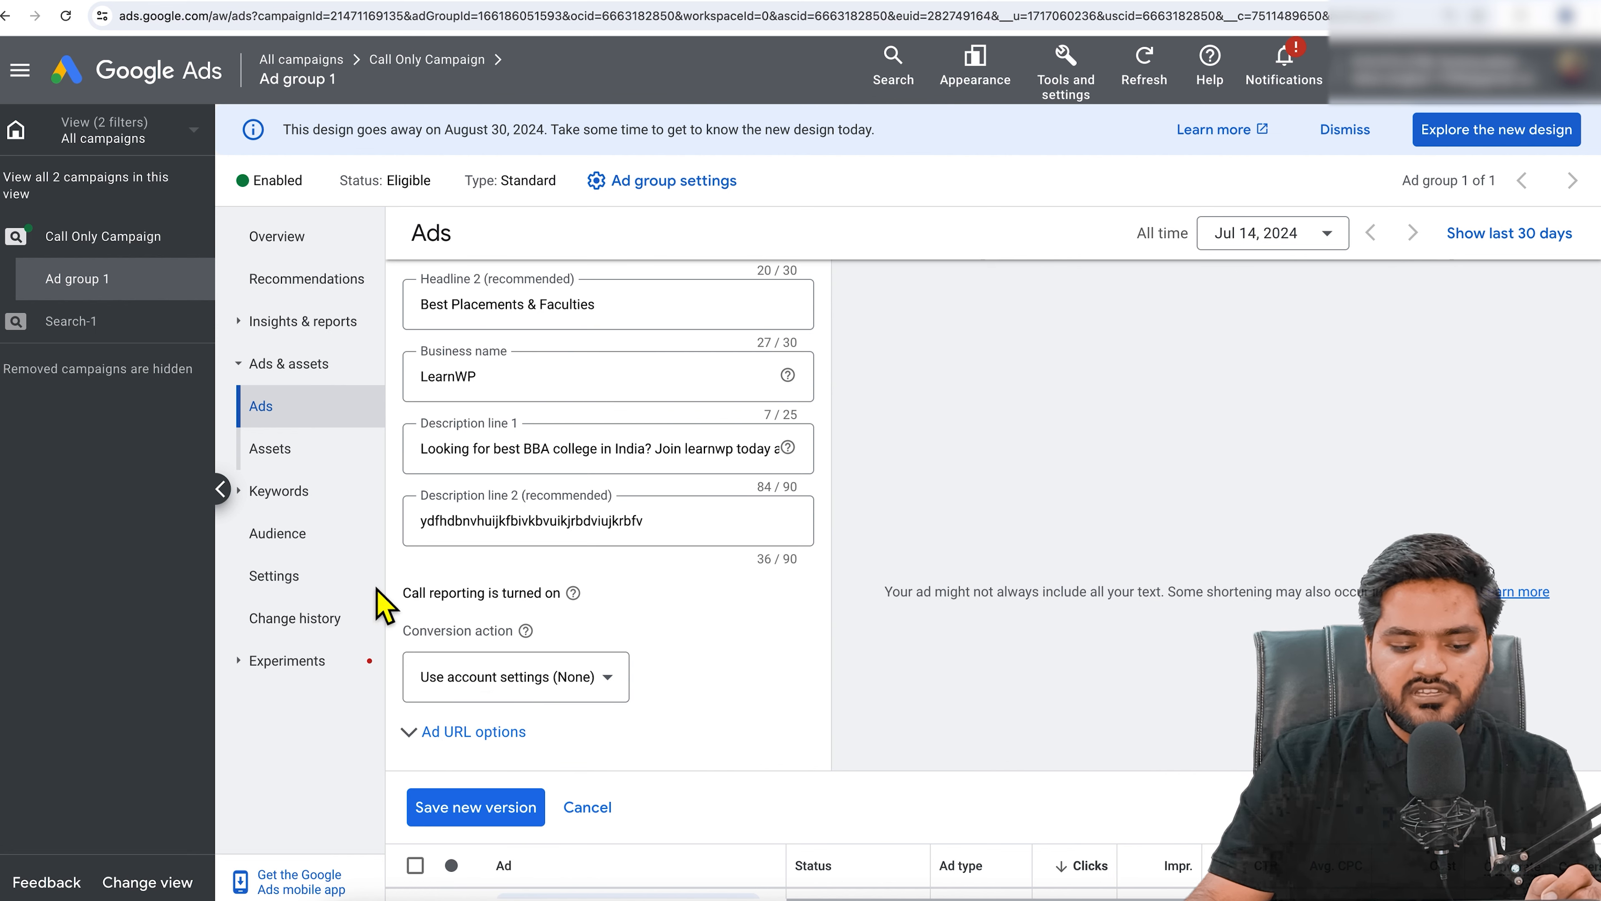
pyautogui.moveTo(406, 593); pyautogui.dragTo(552, 596)
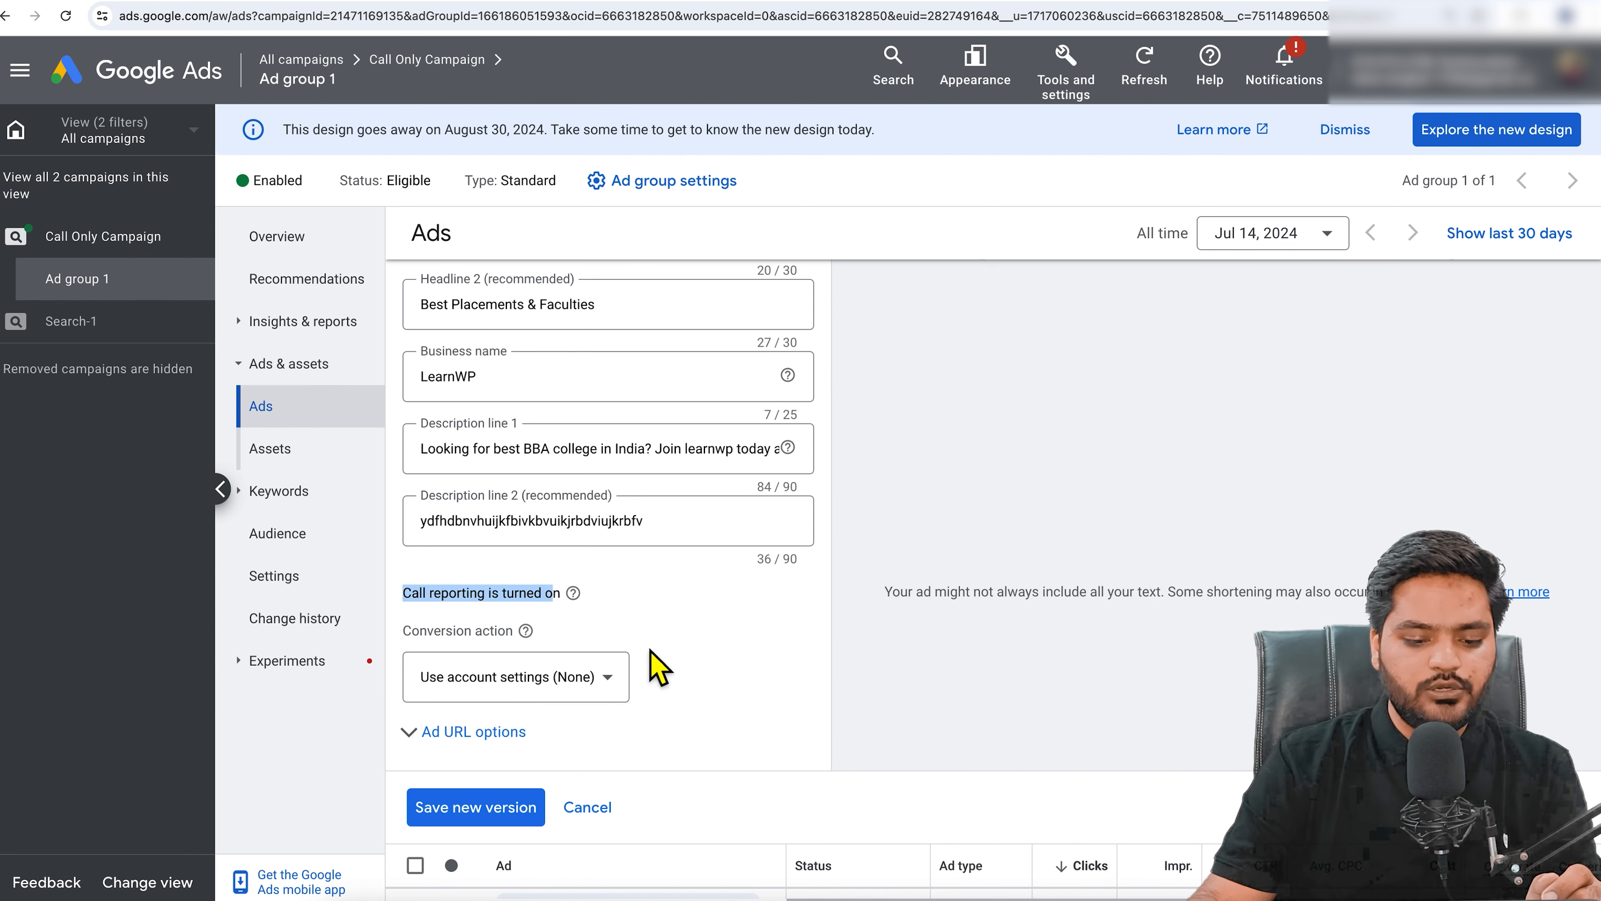
pyautogui.click(653, 659)
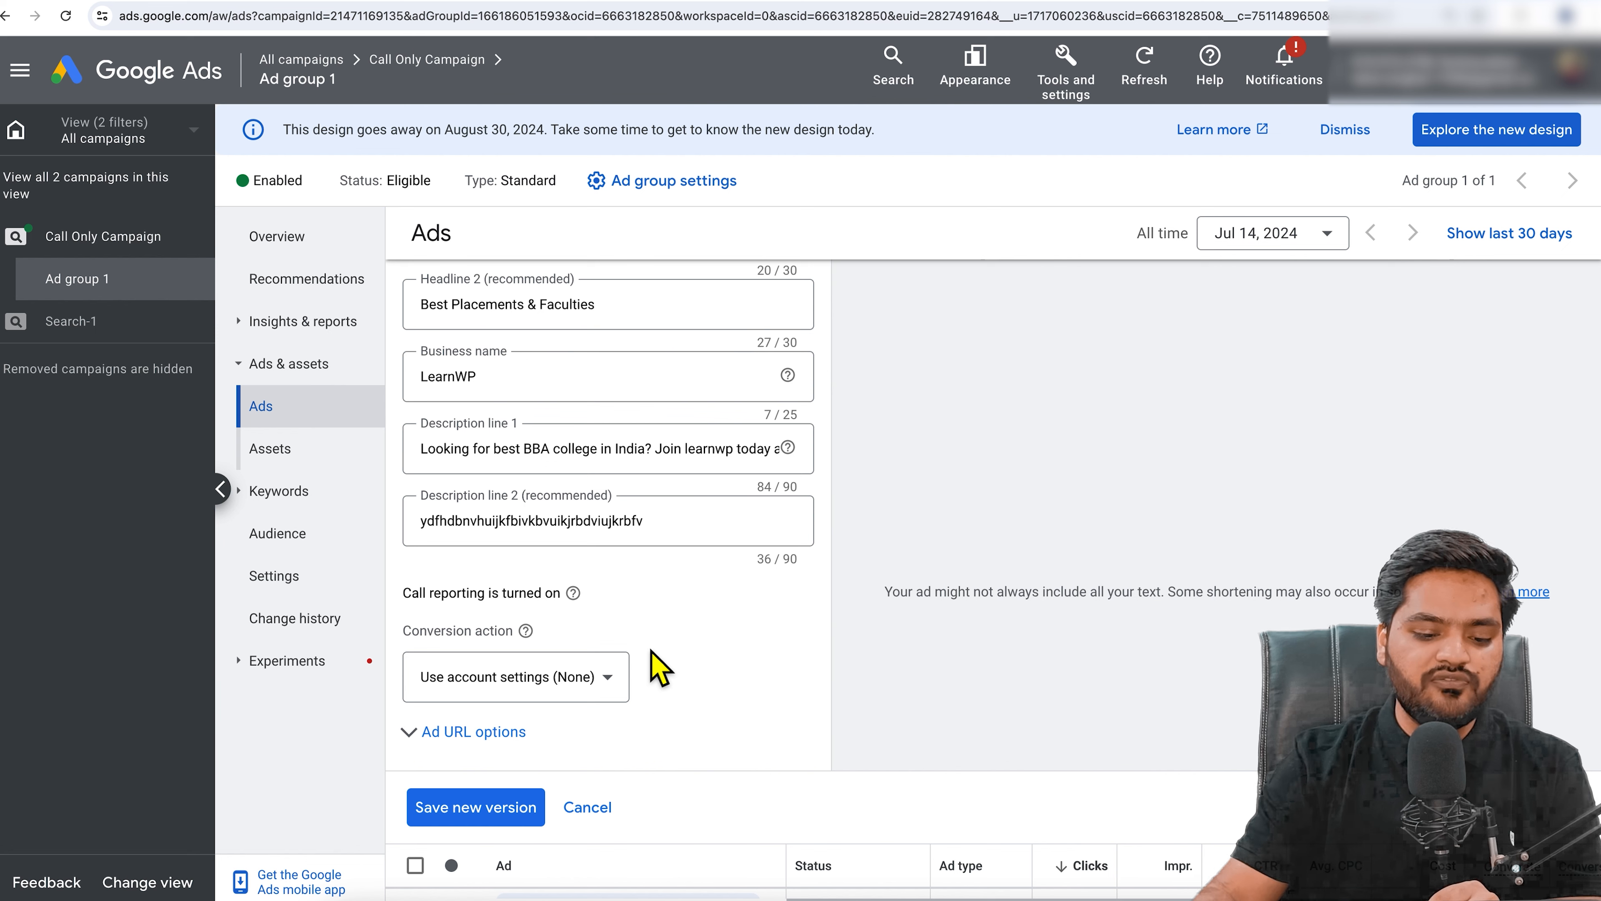
# Step: Save the call ad as a new version, then view Campaign settings for All campaigns
pyautogui.click(495, 813)
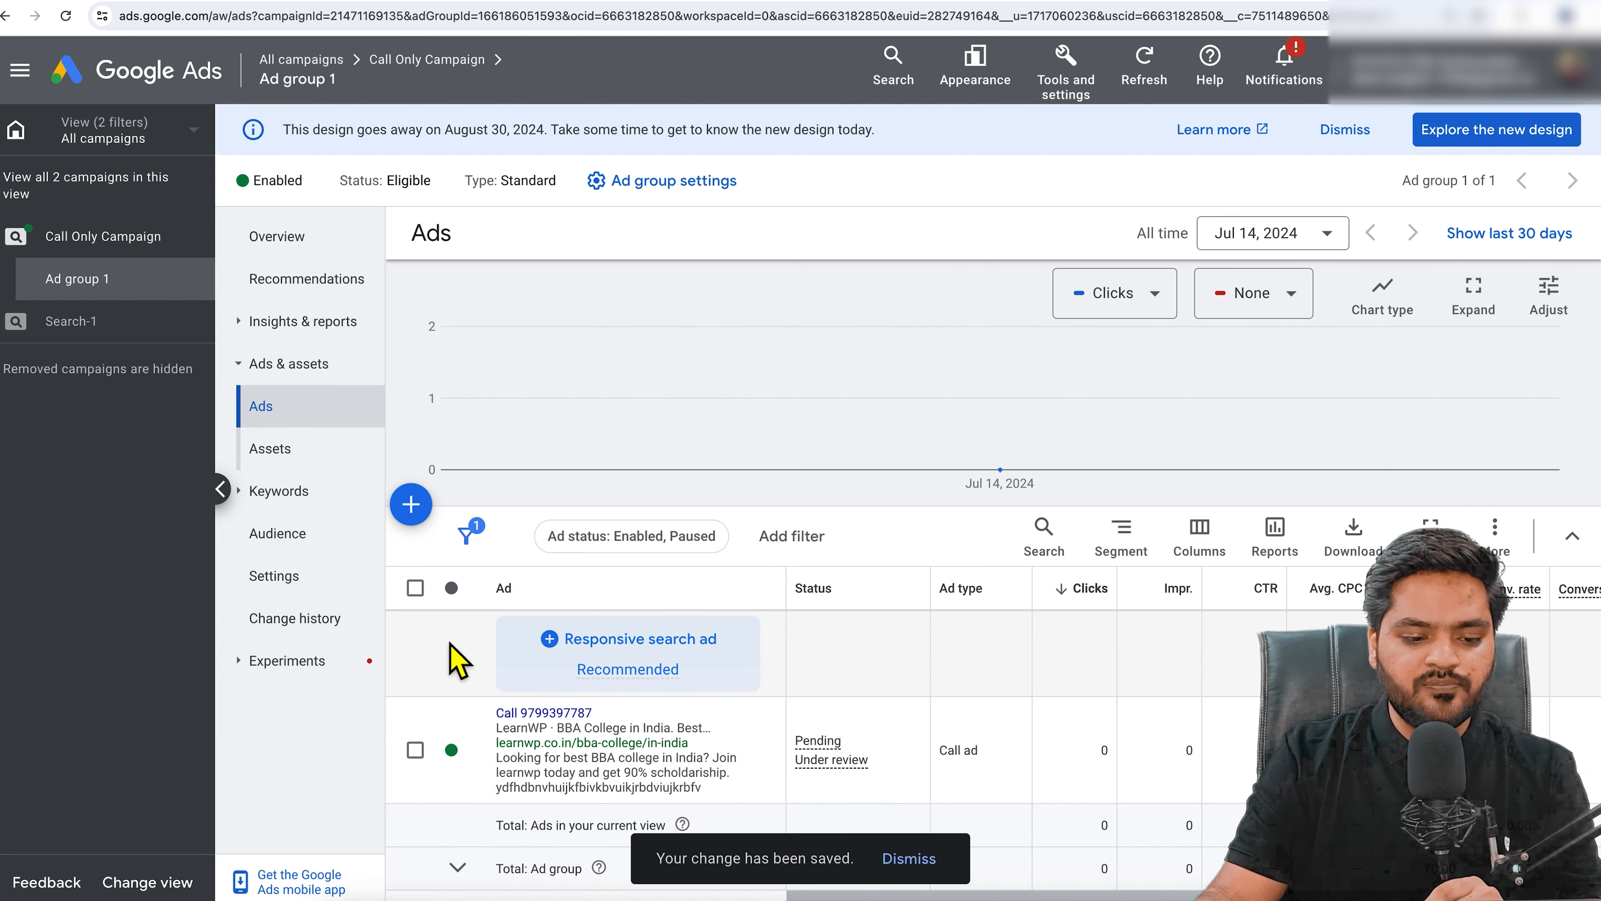
pyautogui.click(142, 144)
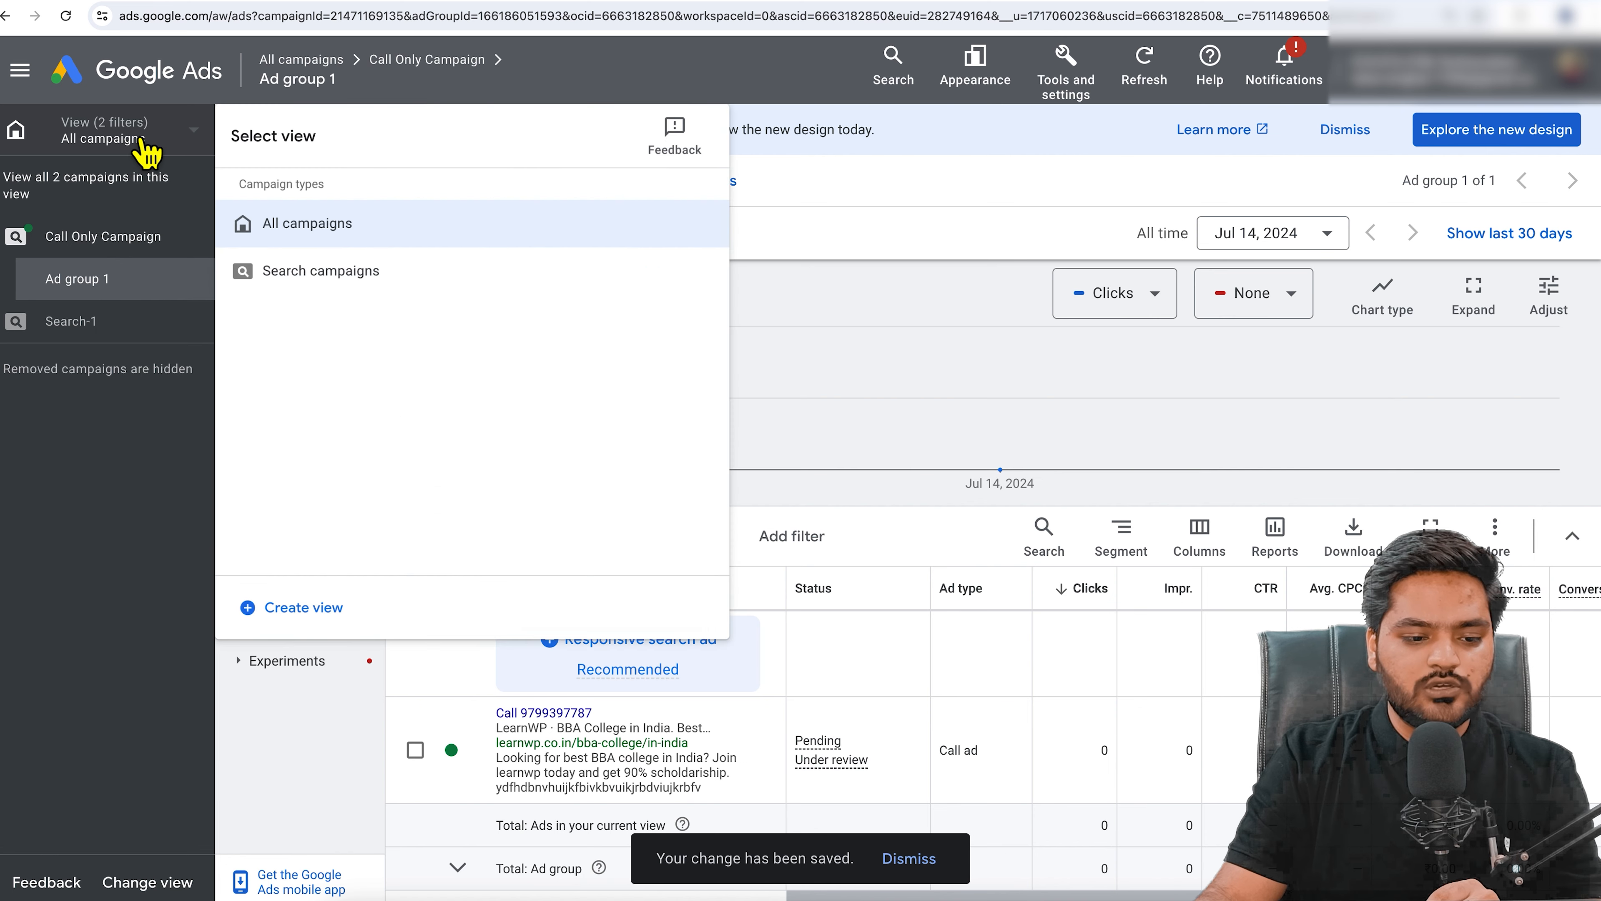
pyautogui.click(433, 251)
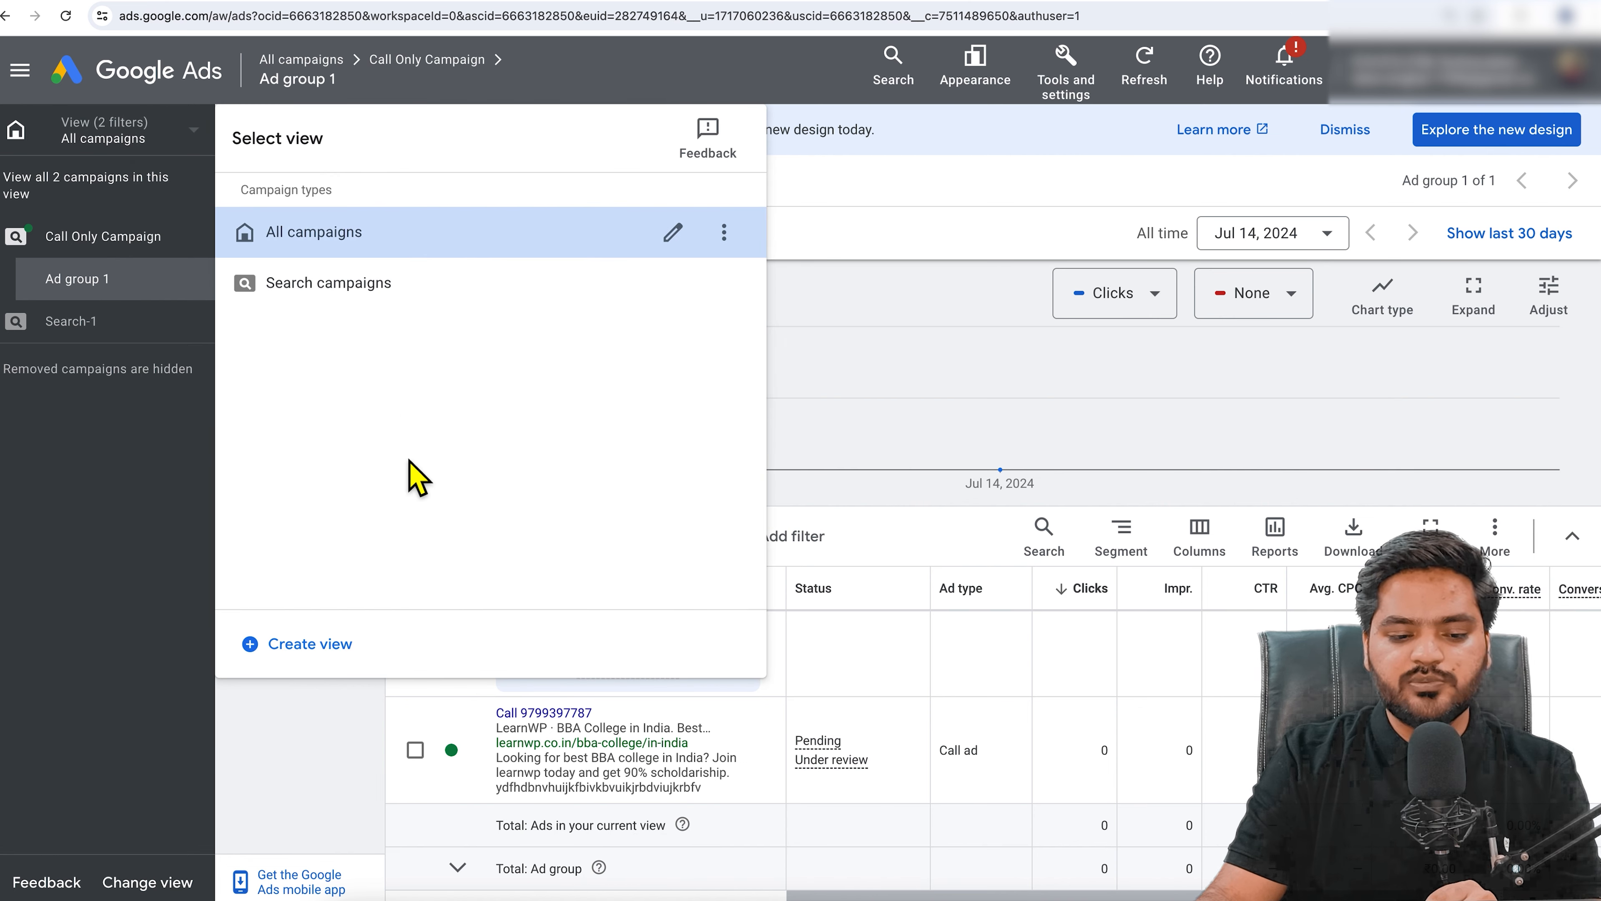
pyautogui.scroll(-4, 339, 561)
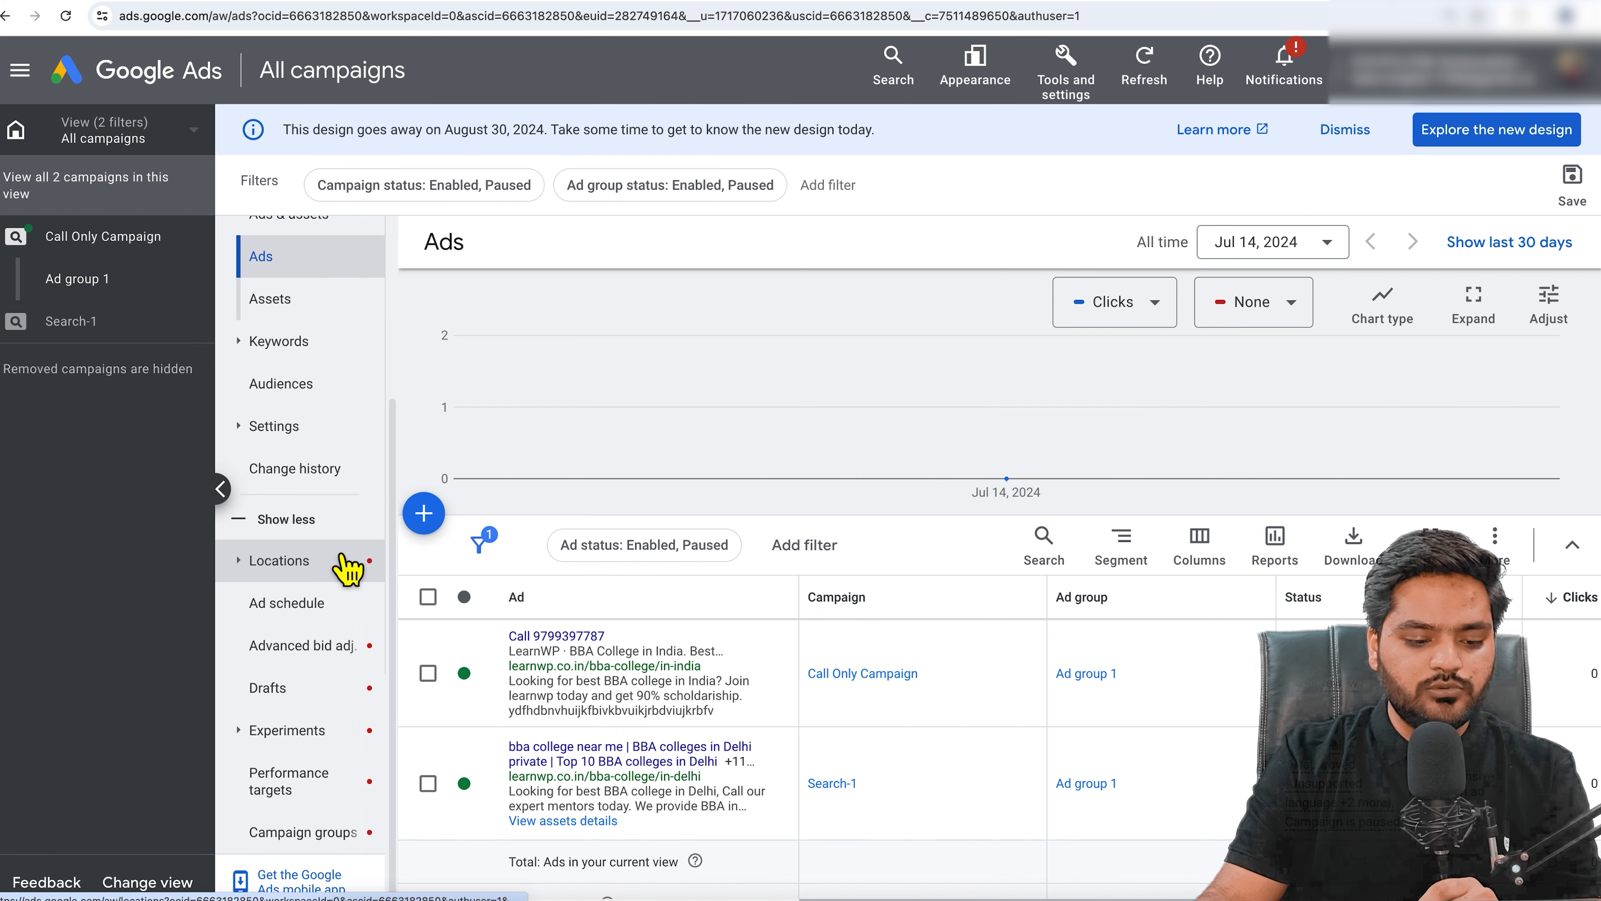
pyautogui.click(340, 429)
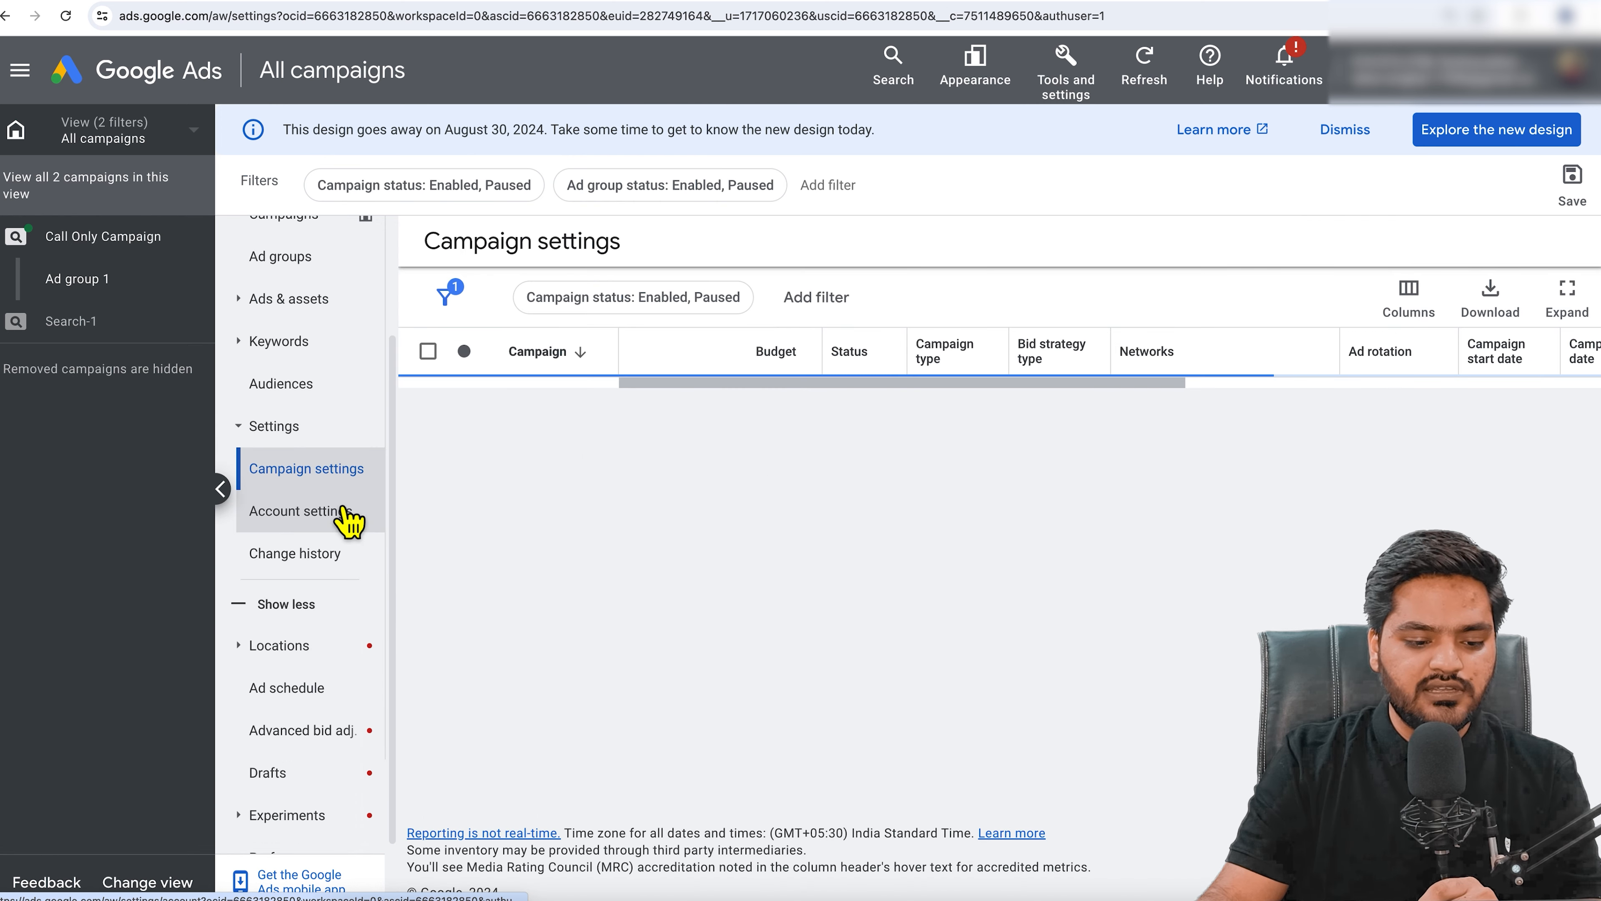
# Step: In Account settings, switch Call reporting to Off for detailed call information
pyautogui.click(340, 514)
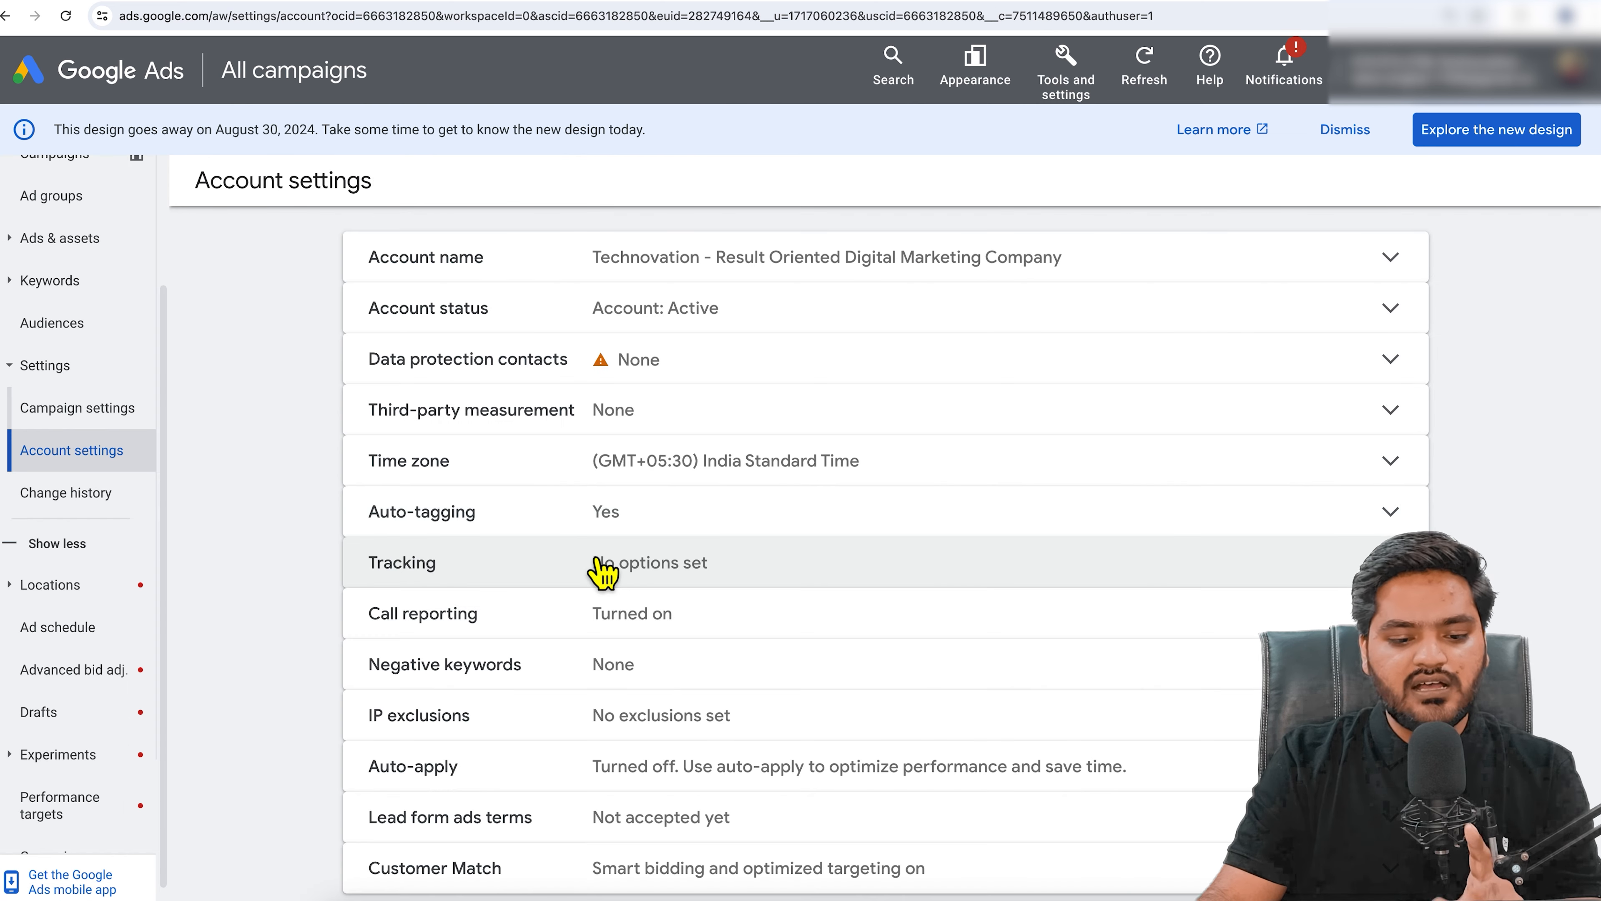
pyautogui.scroll(-1, 836, 530)
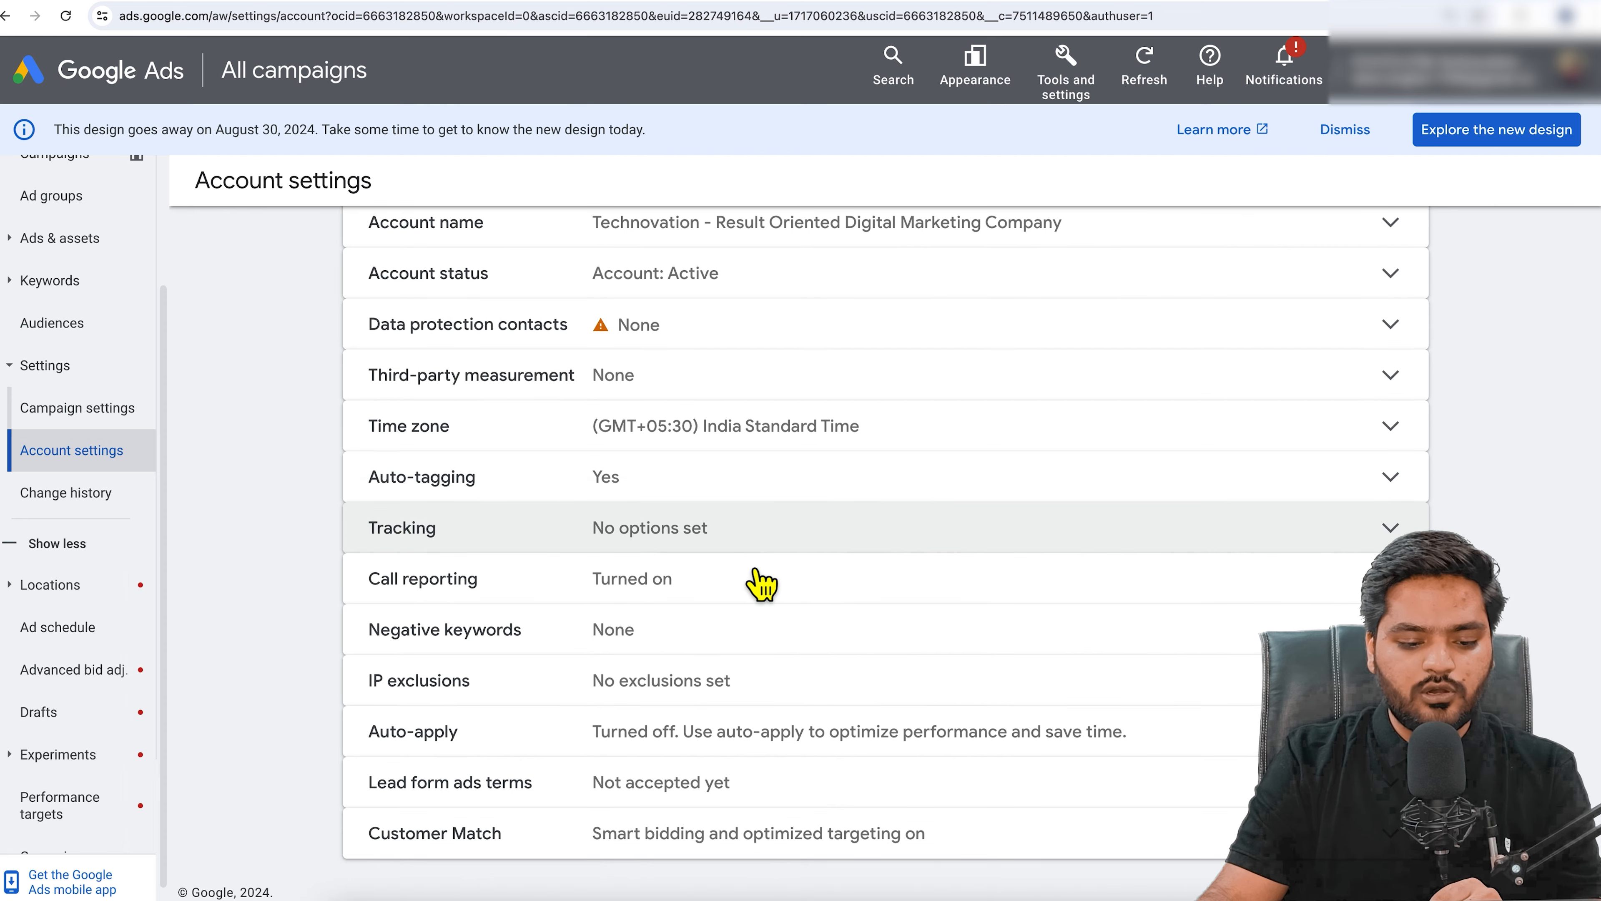
pyautogui.click(812, 613)
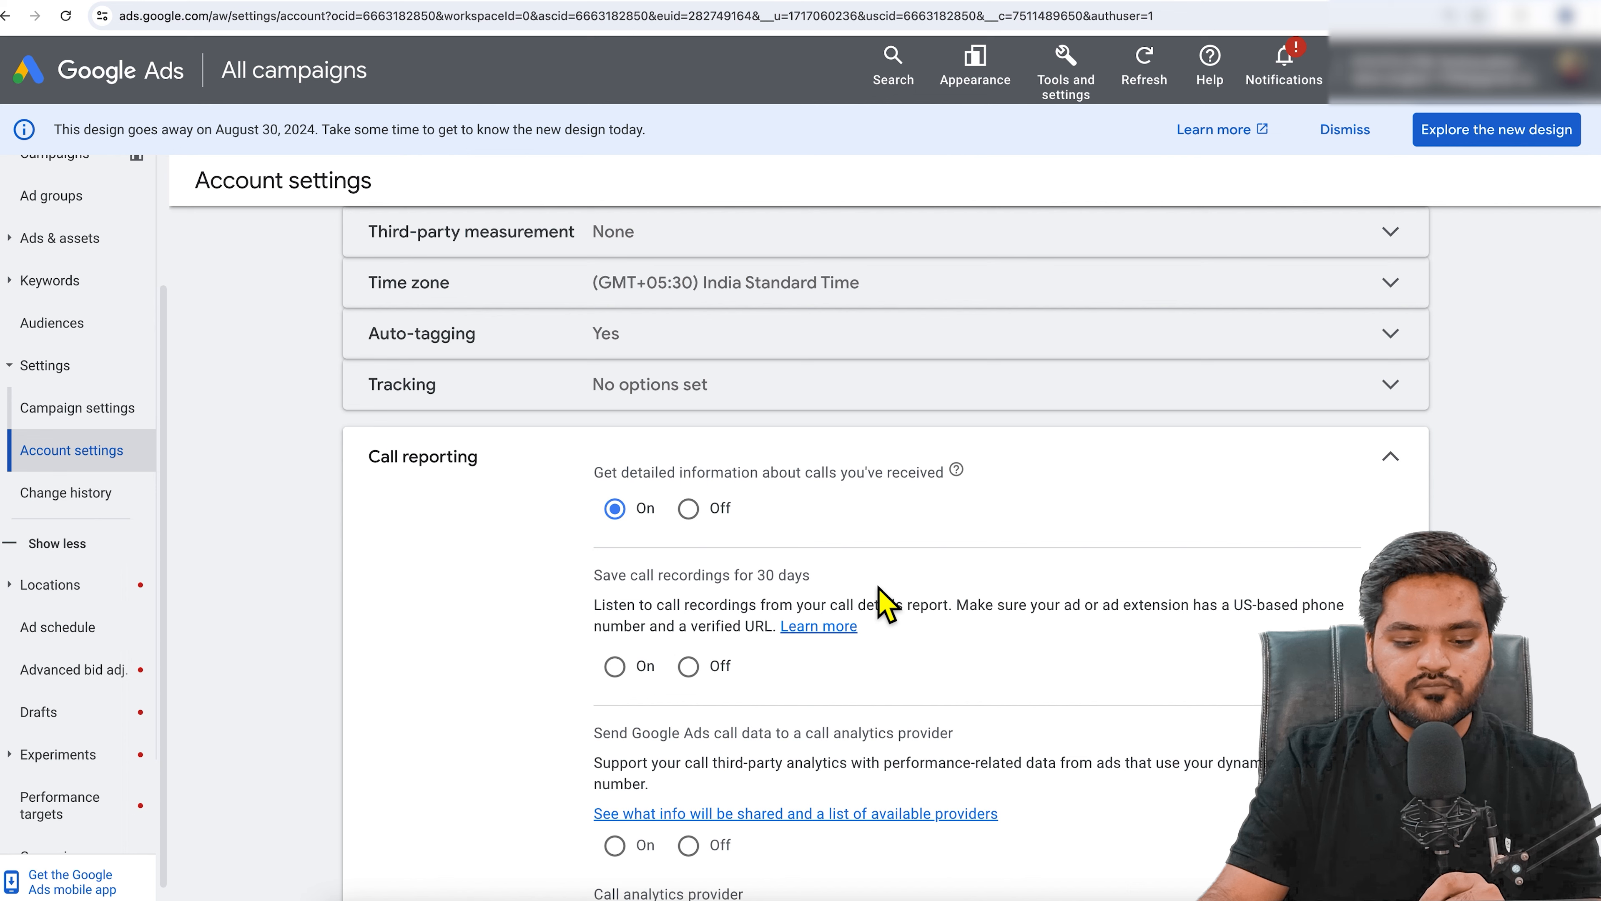
pyautogui.moveTo(604, 473); pyautogui.dragTo(887, 486)
pyautogui.click(901, 481)
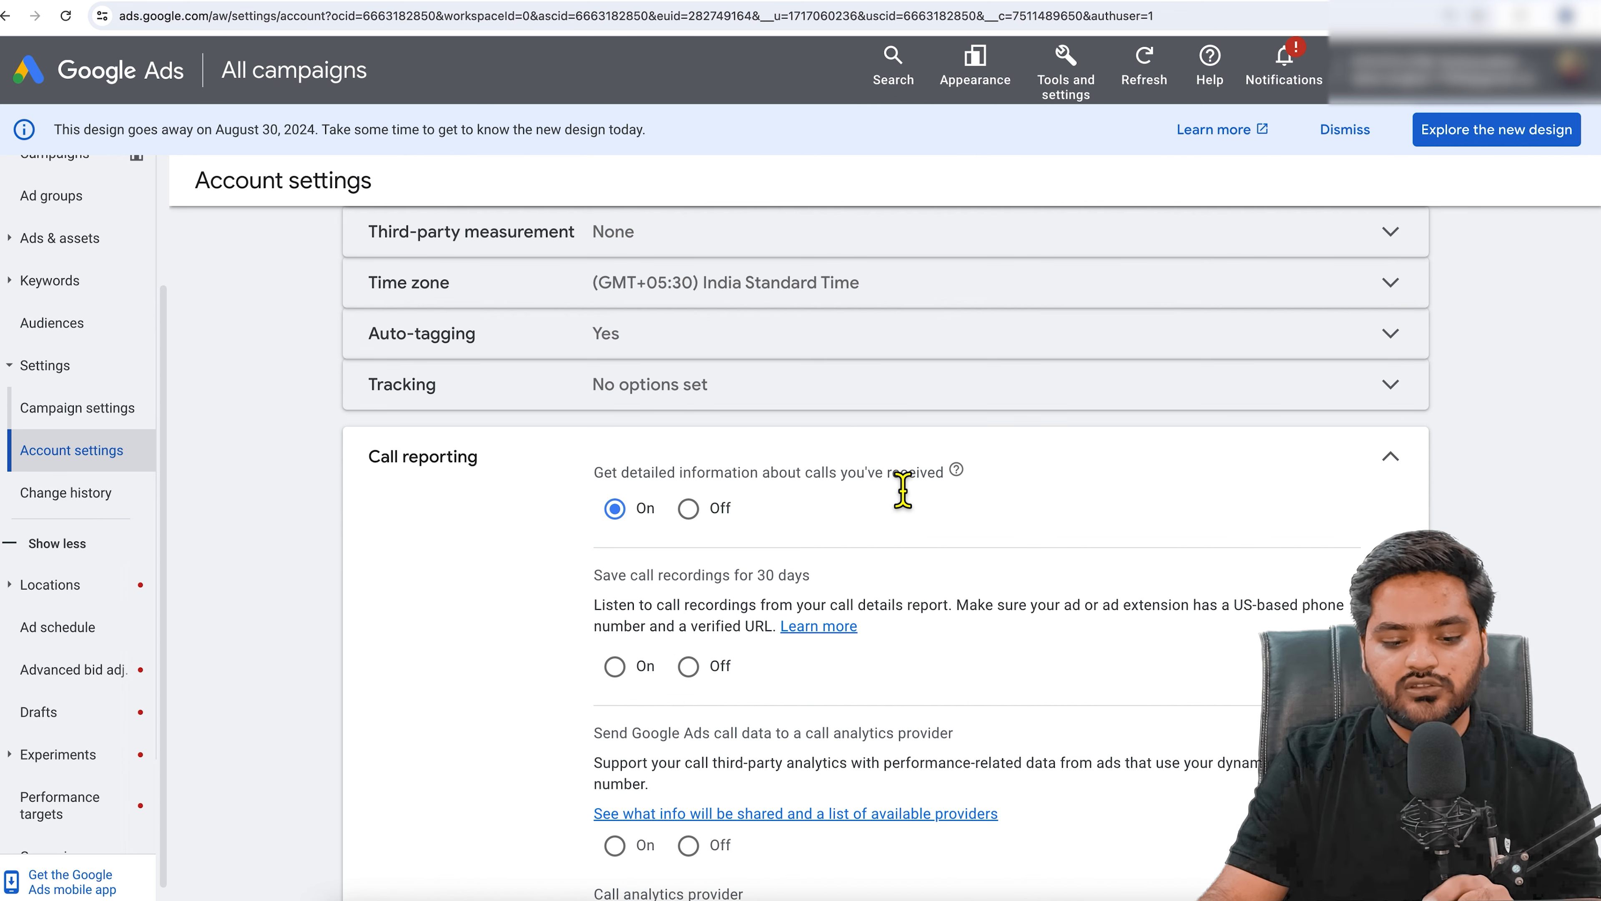
pyautogui.moveTo(980, 496)
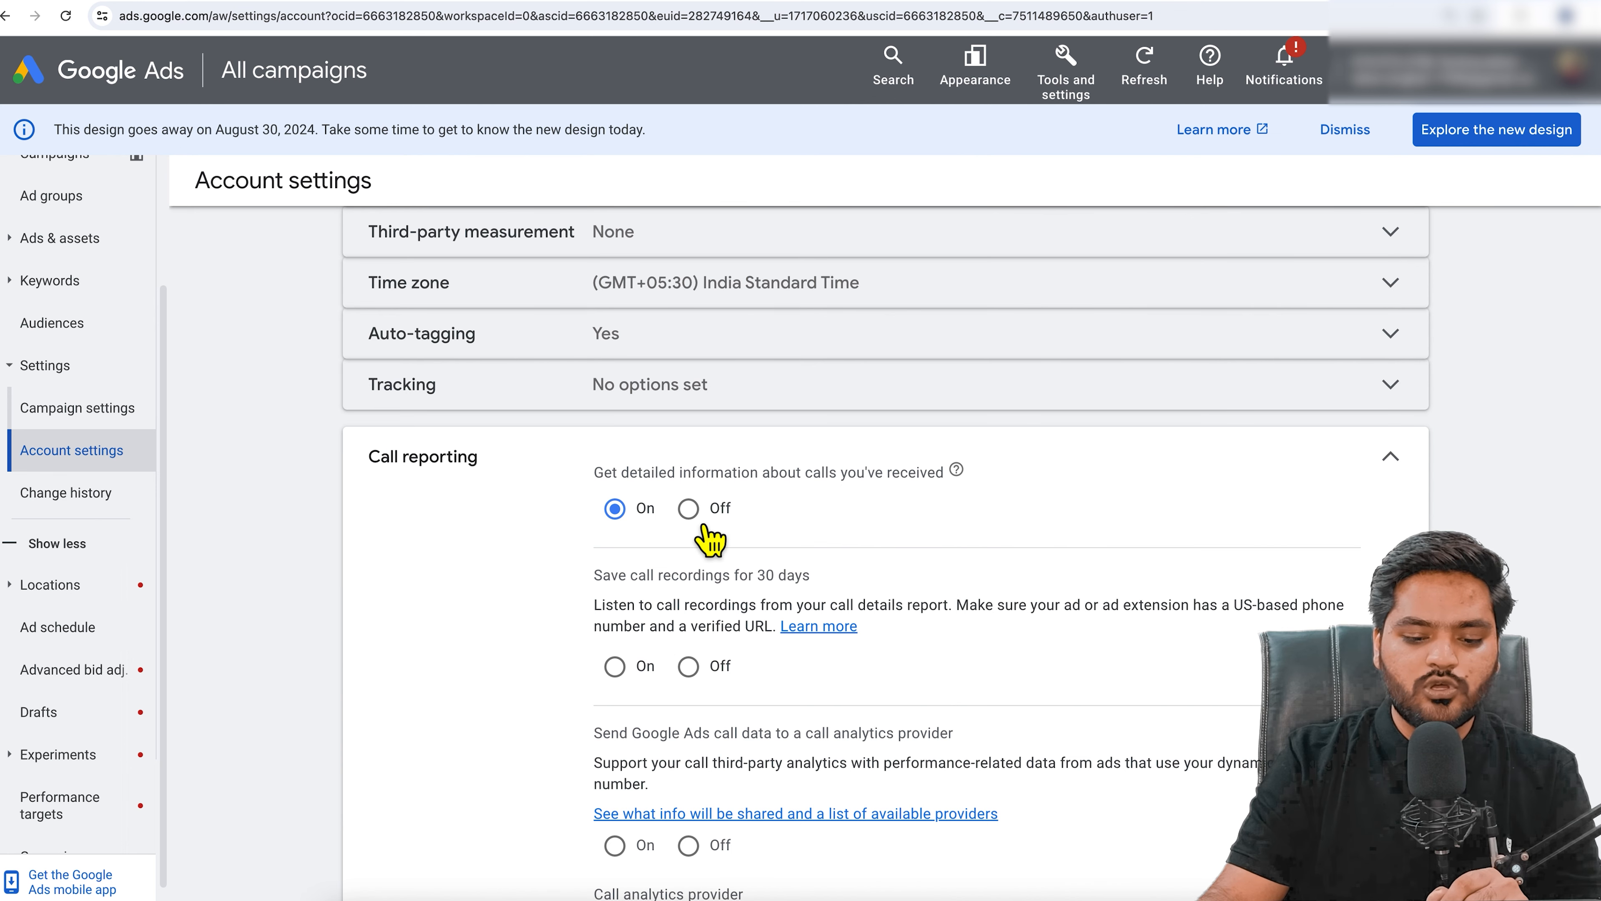
pyautogui.click(693, 512)
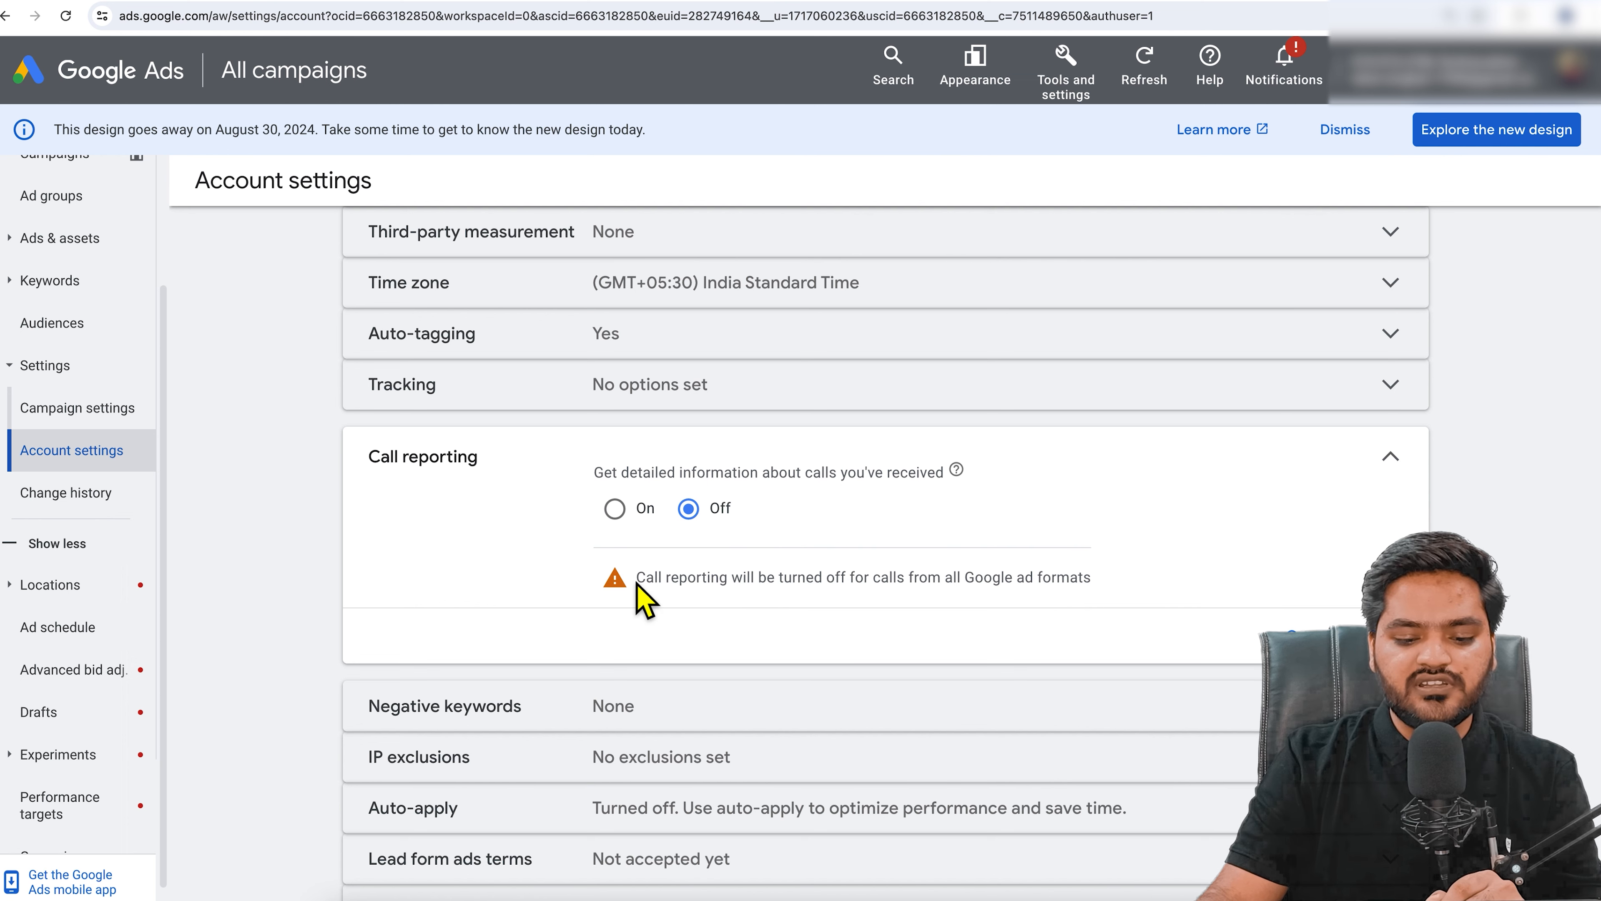
pyautogui.moveTo(638, 593); pyautogui.dragTo(1115, 583)
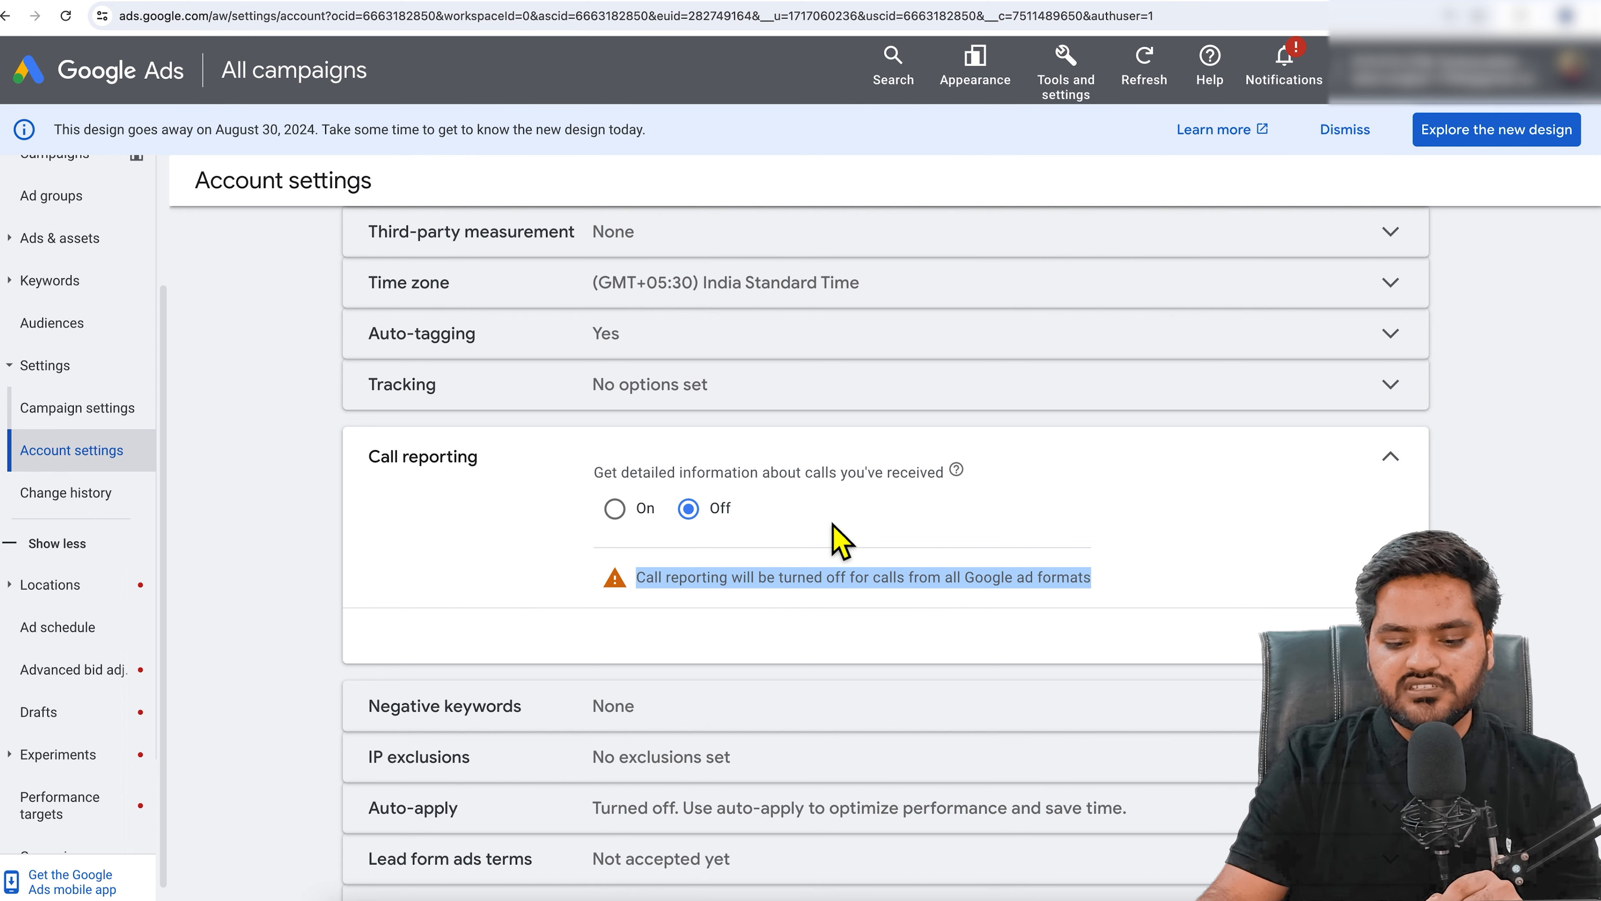
pyautogui.click(840, 539)
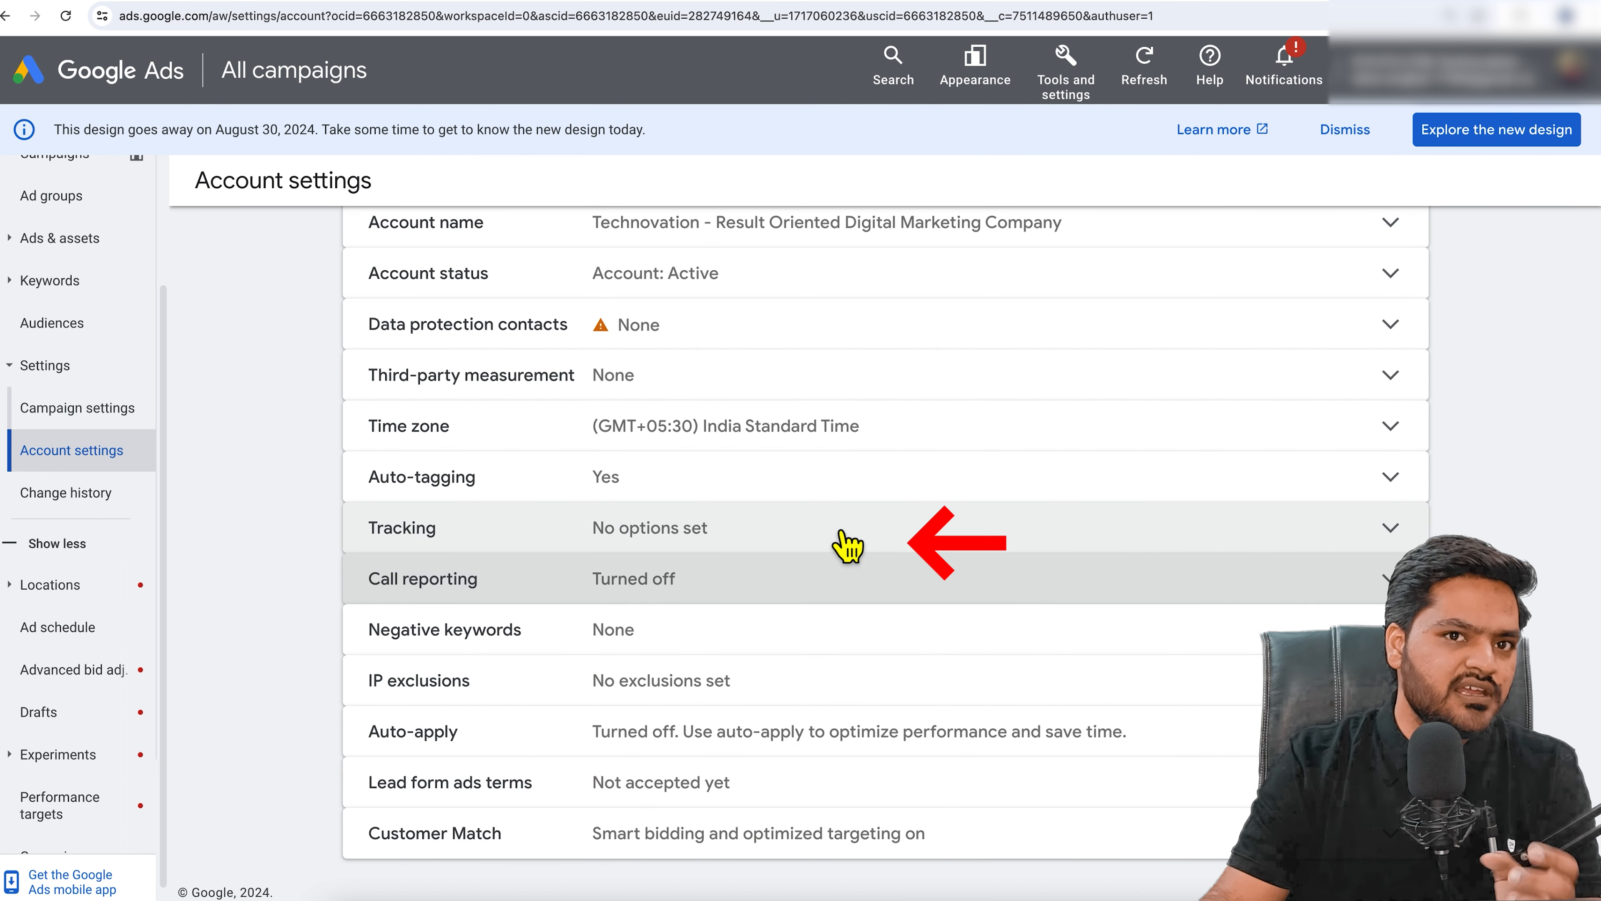